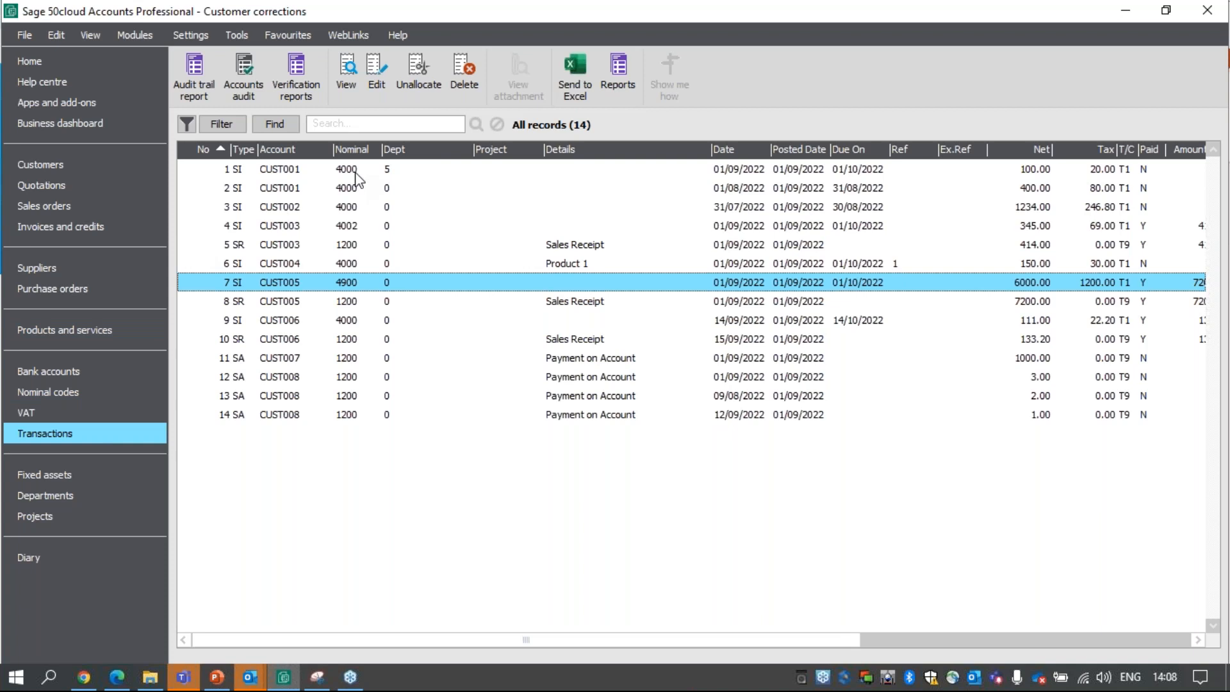
View sales invoice transaction 7 and its item line to check which receipt is allocated to it.
left_click(348, 82)
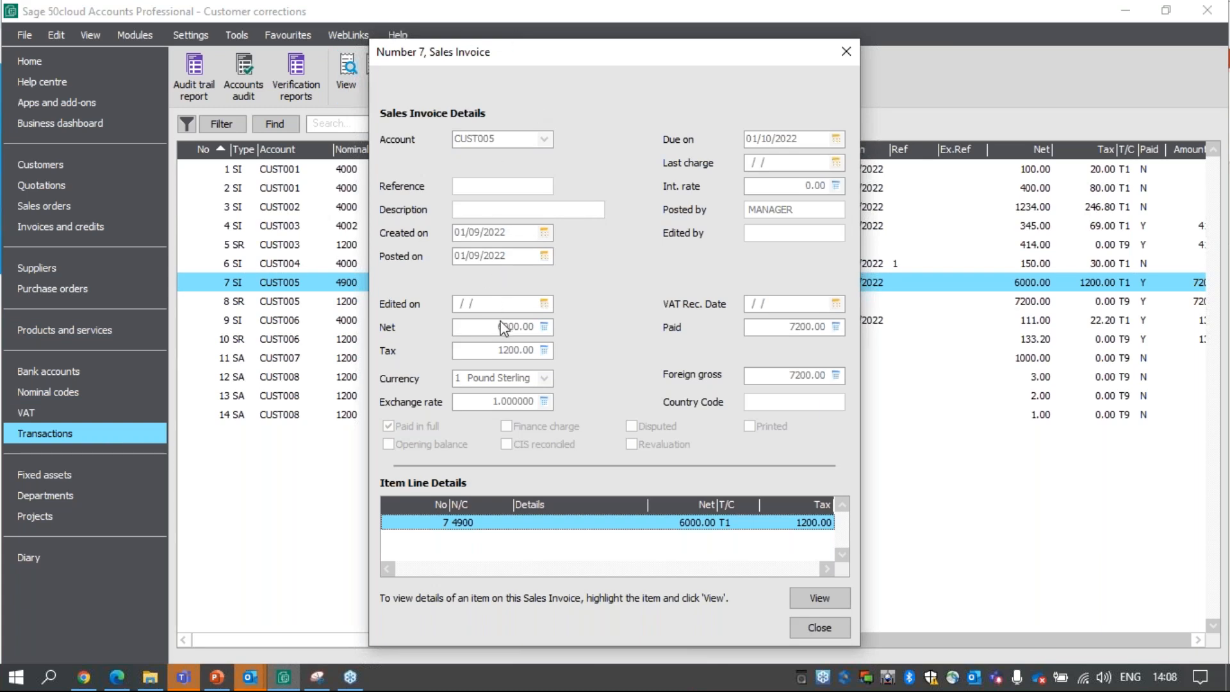
left_click(833, 600)
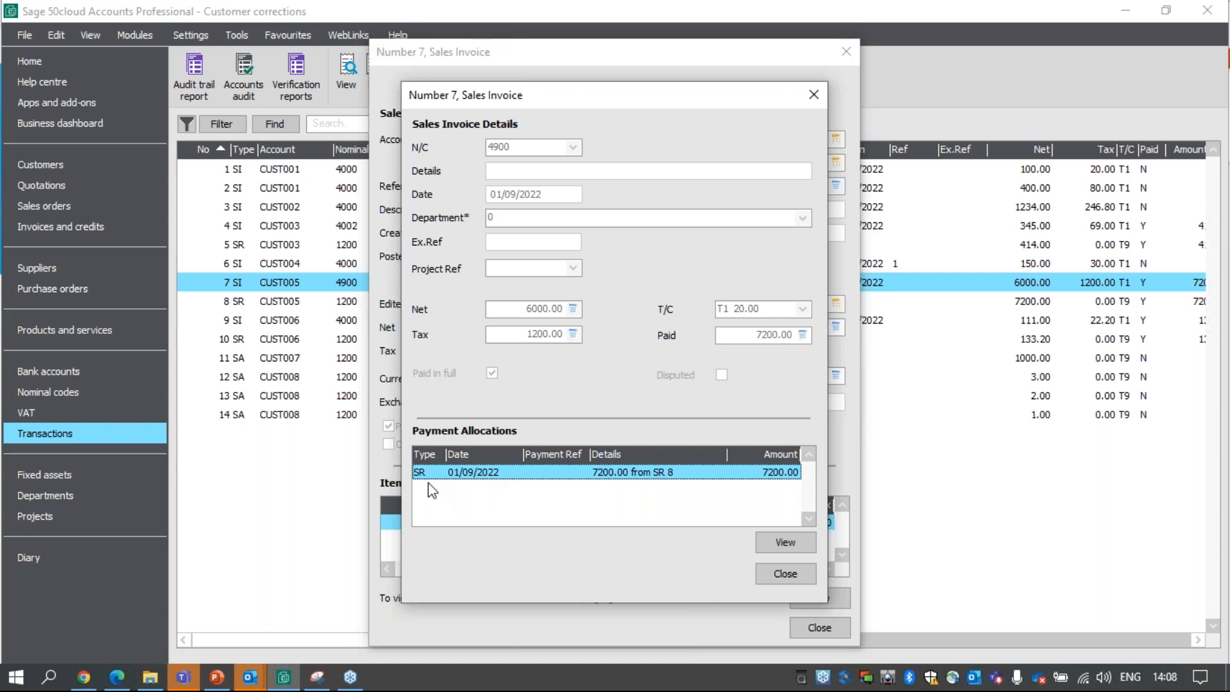
left_click(785, 573)
left_click(830, 630)
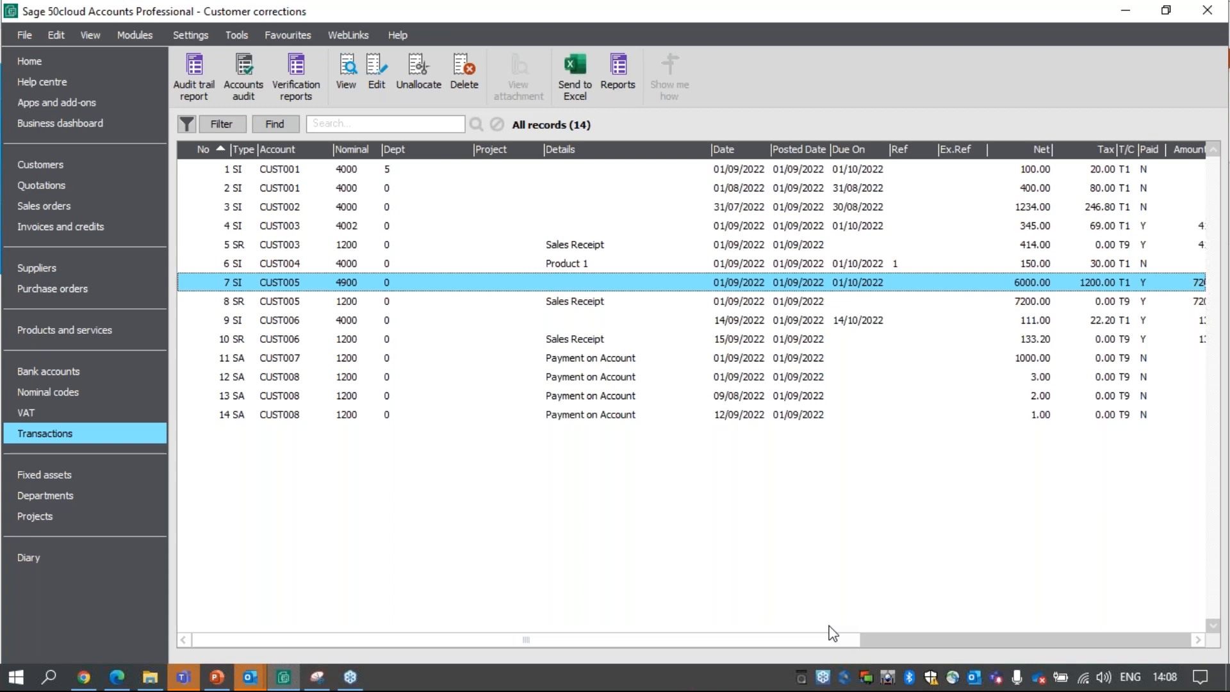
Change the department on the item line of sales invoice transaction 1 to 0 and post the change.
left_click(555, 170)
double_click(555, 170)
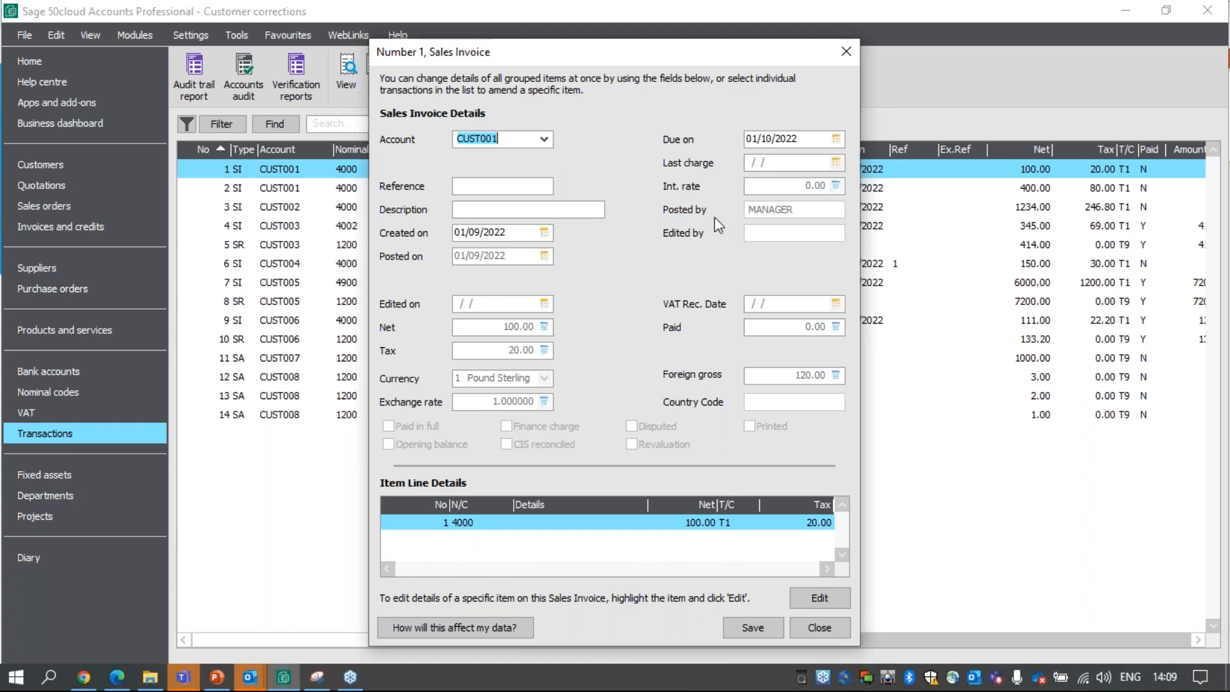
left_click(805, 599)
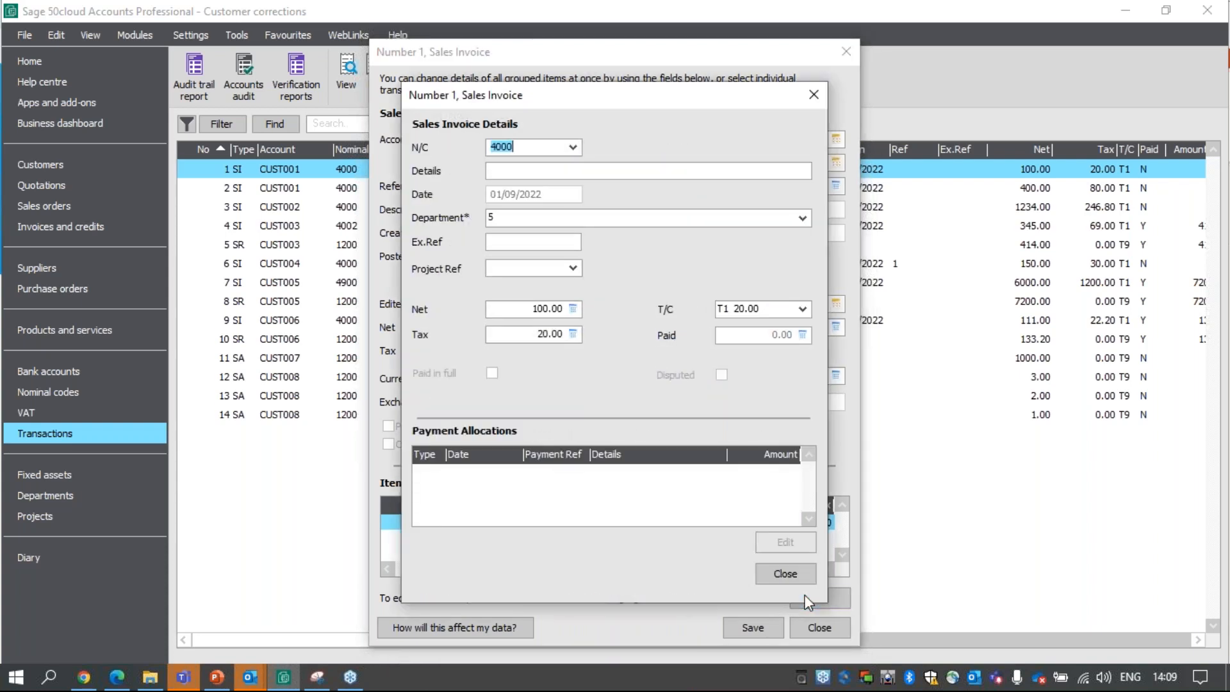
left_click(802, 218)
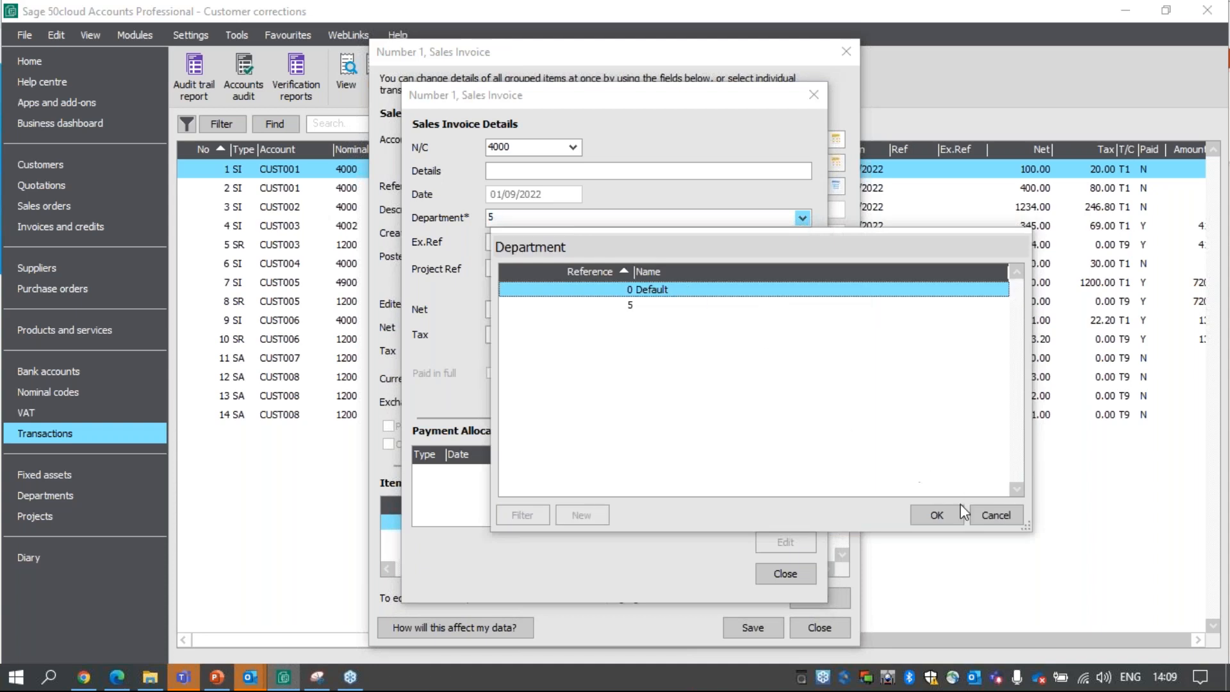
left_click(944, 515)
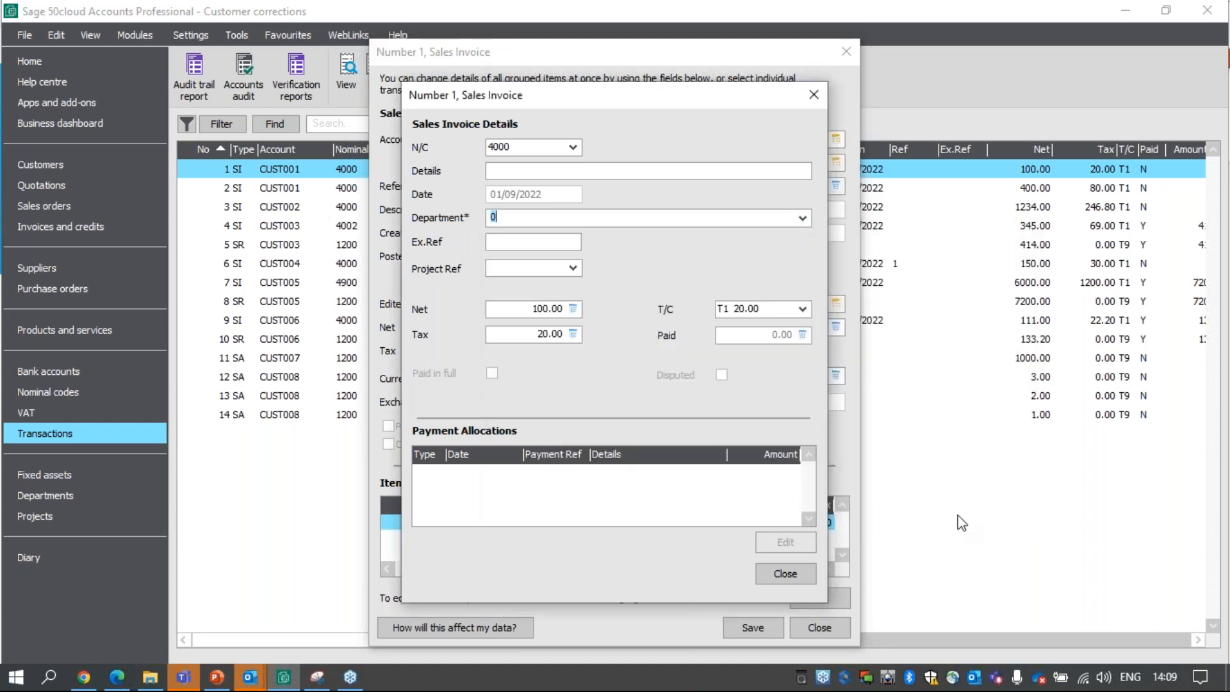
left_click(787, 570)
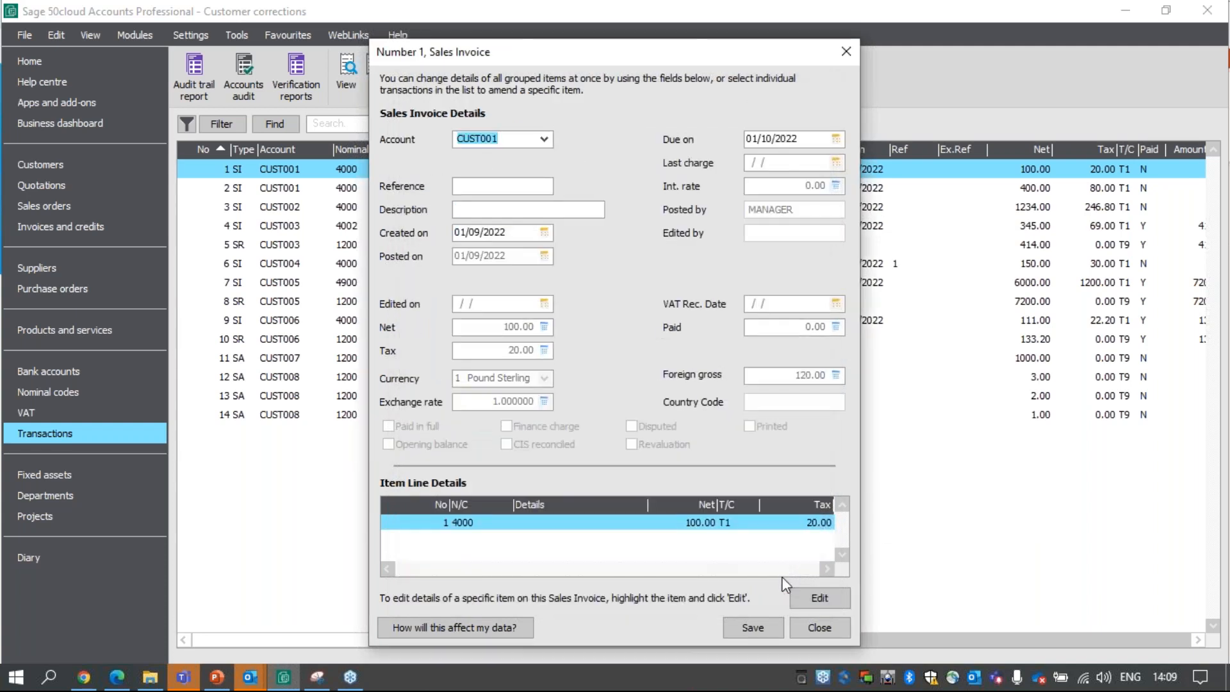
left_click(751, 627)
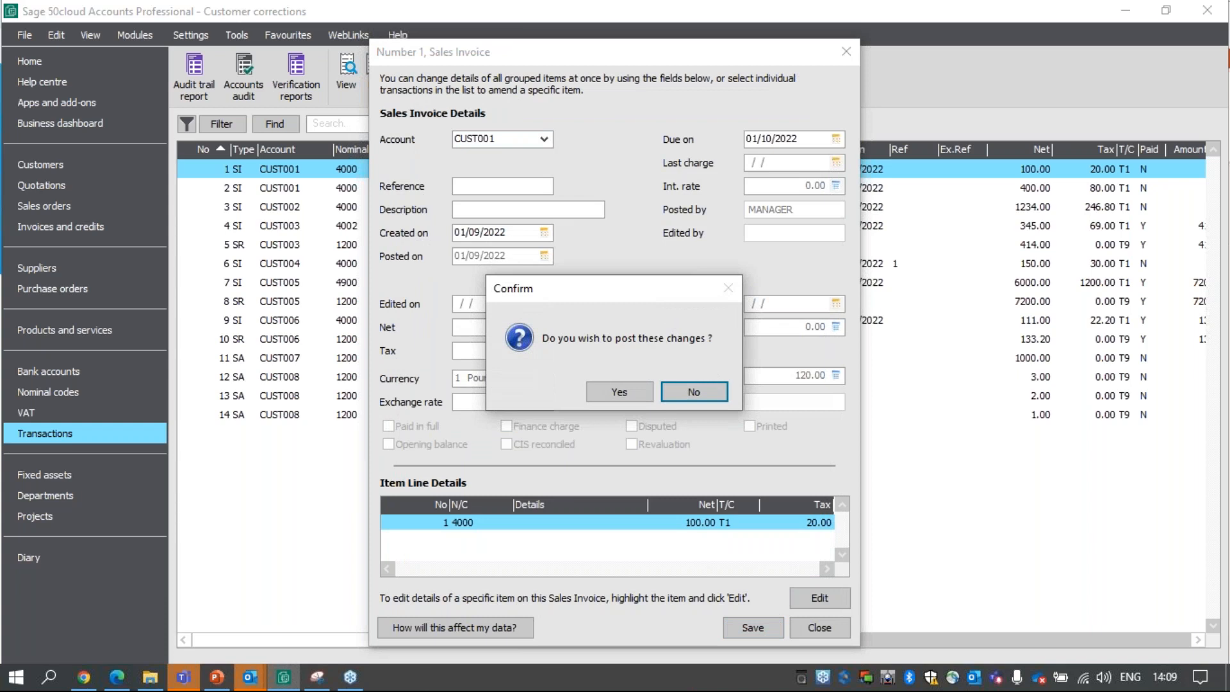
left_click(616, 390)
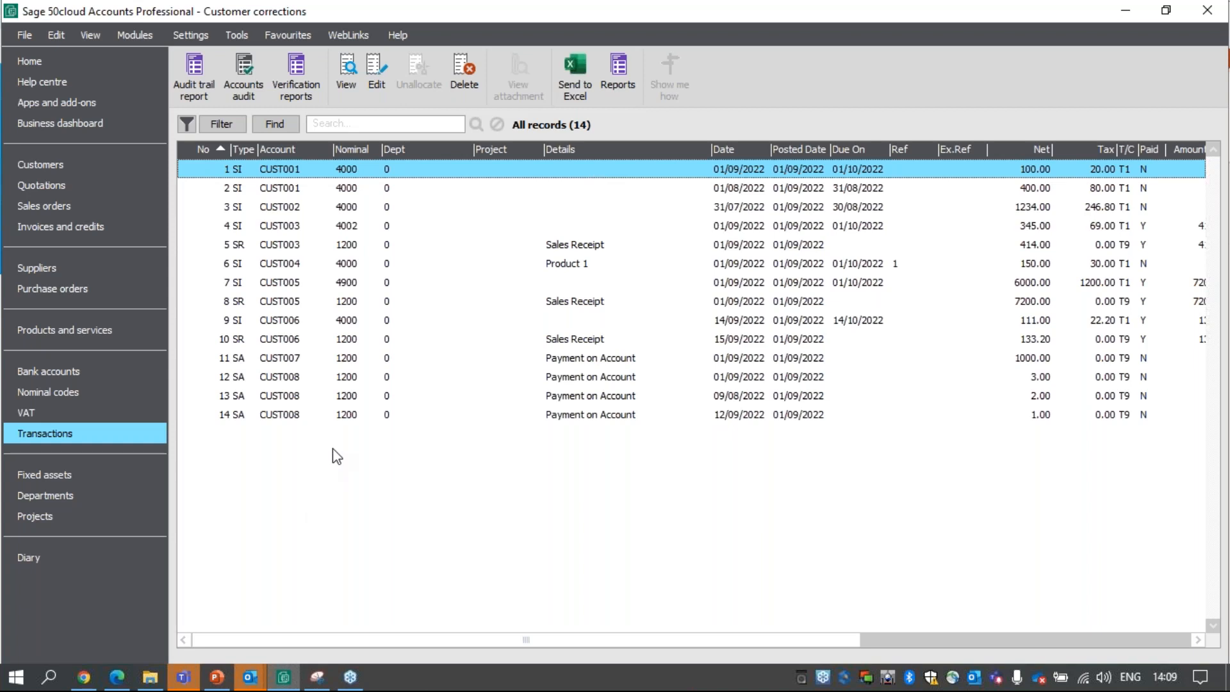
Set the created-on date of sales invoice transaction 2 to 01/09/2022 and post the change.
left_click(395, 186)
double_click(395, 186)
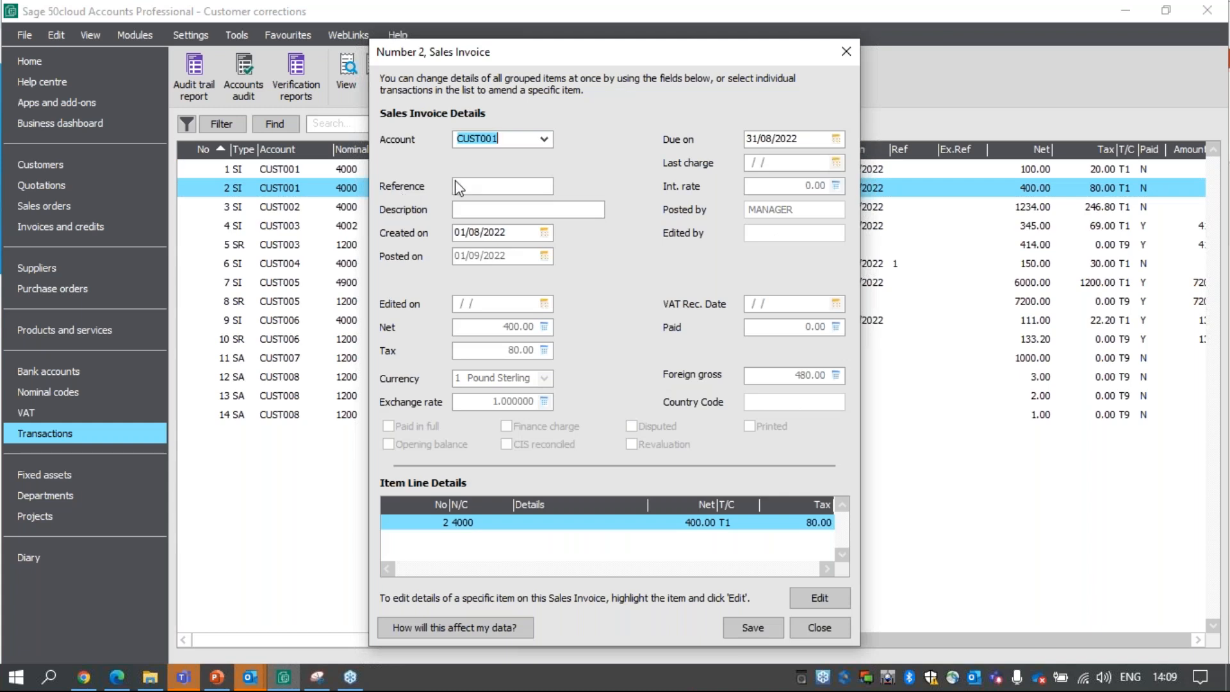
left_click(511, 232)
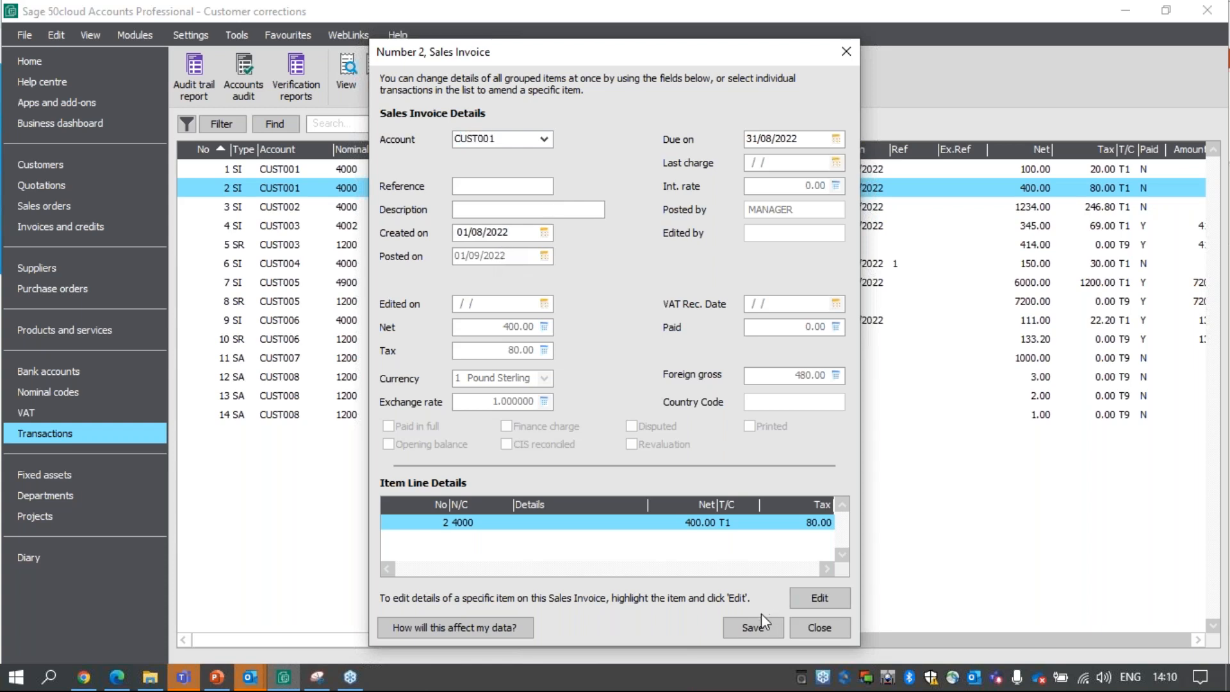
left_click(816, 595)
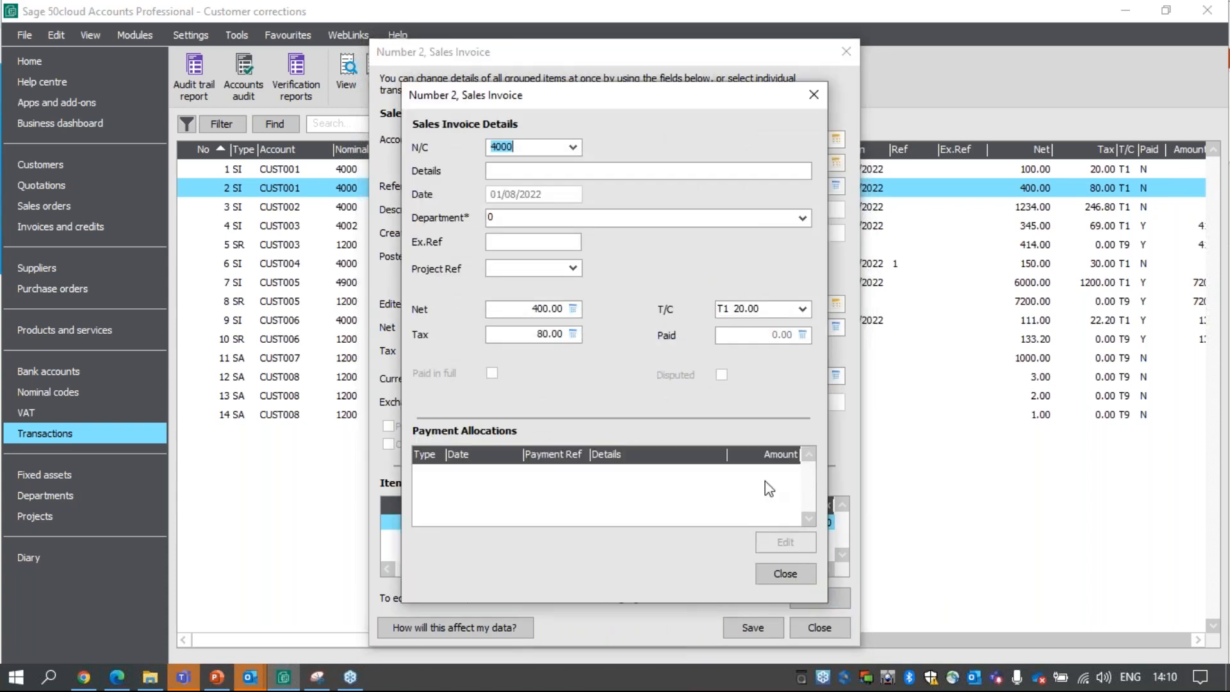
left_click(785, 574)
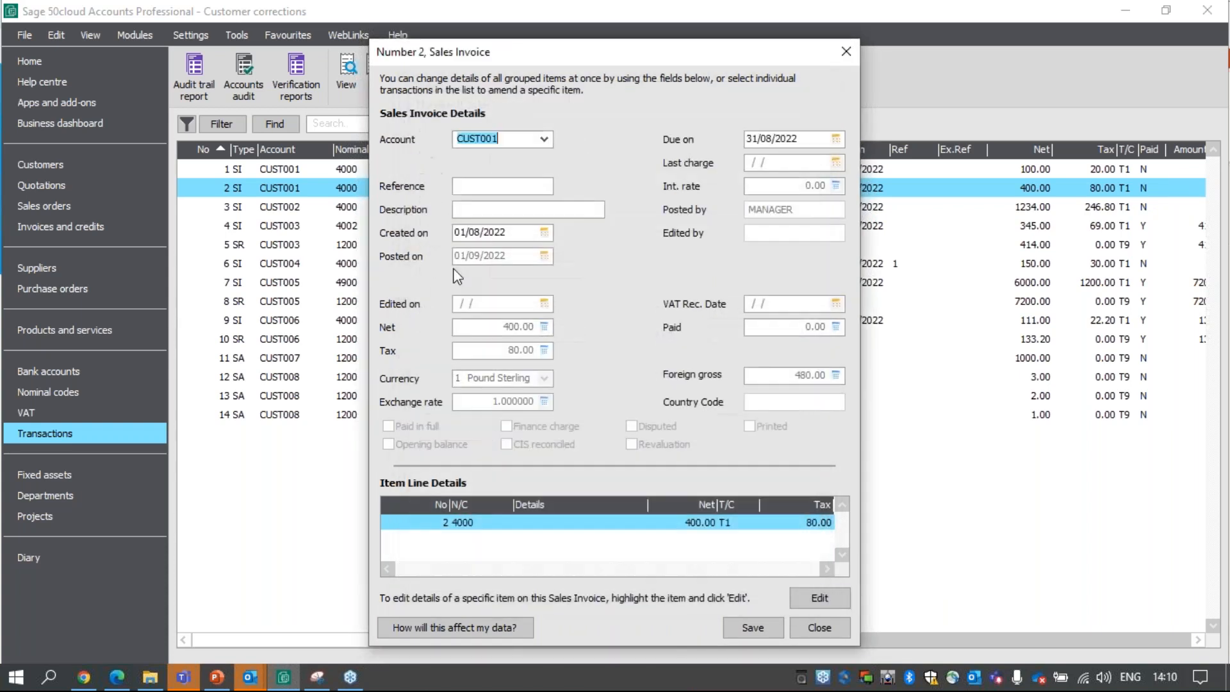
left_click(530, 238)
left_click_drag(531, 238, 448, 240)
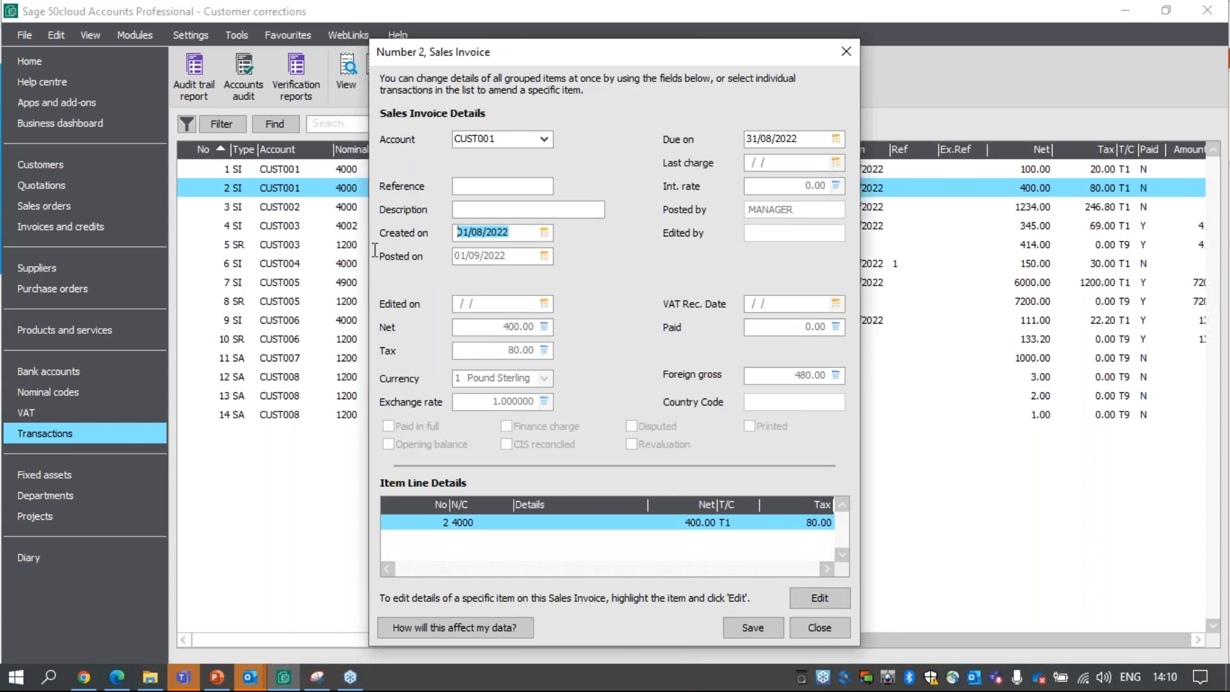
left_click(544, 232)
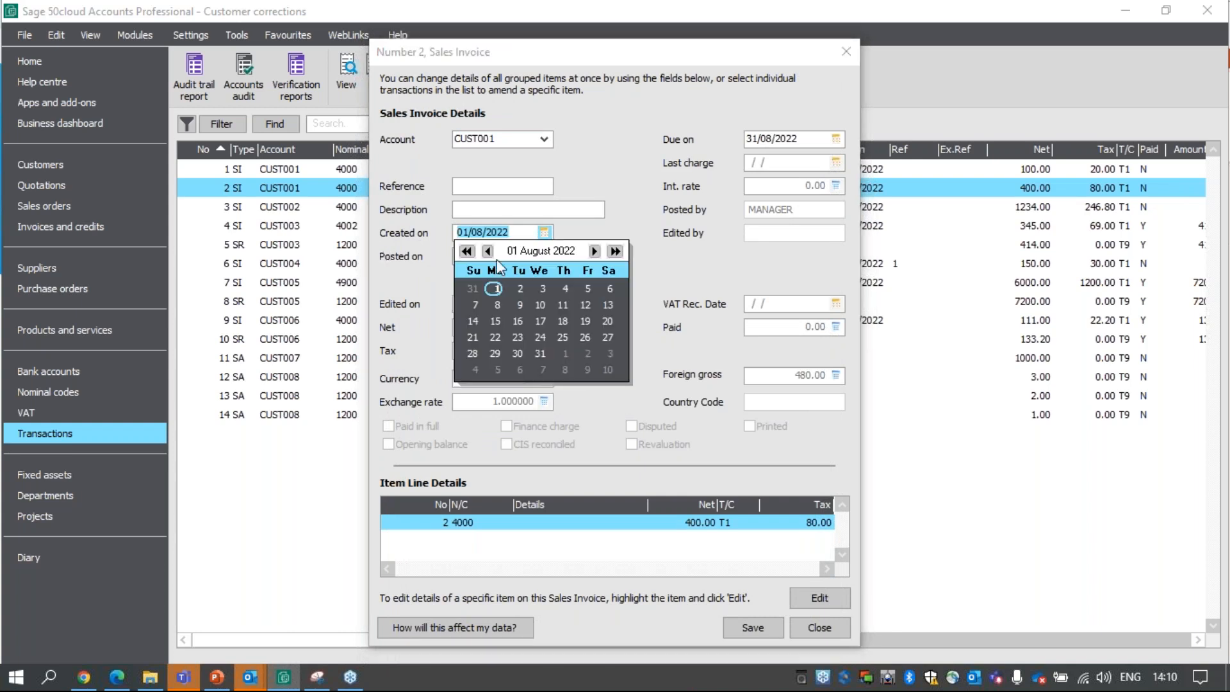
left_click(594, 251)
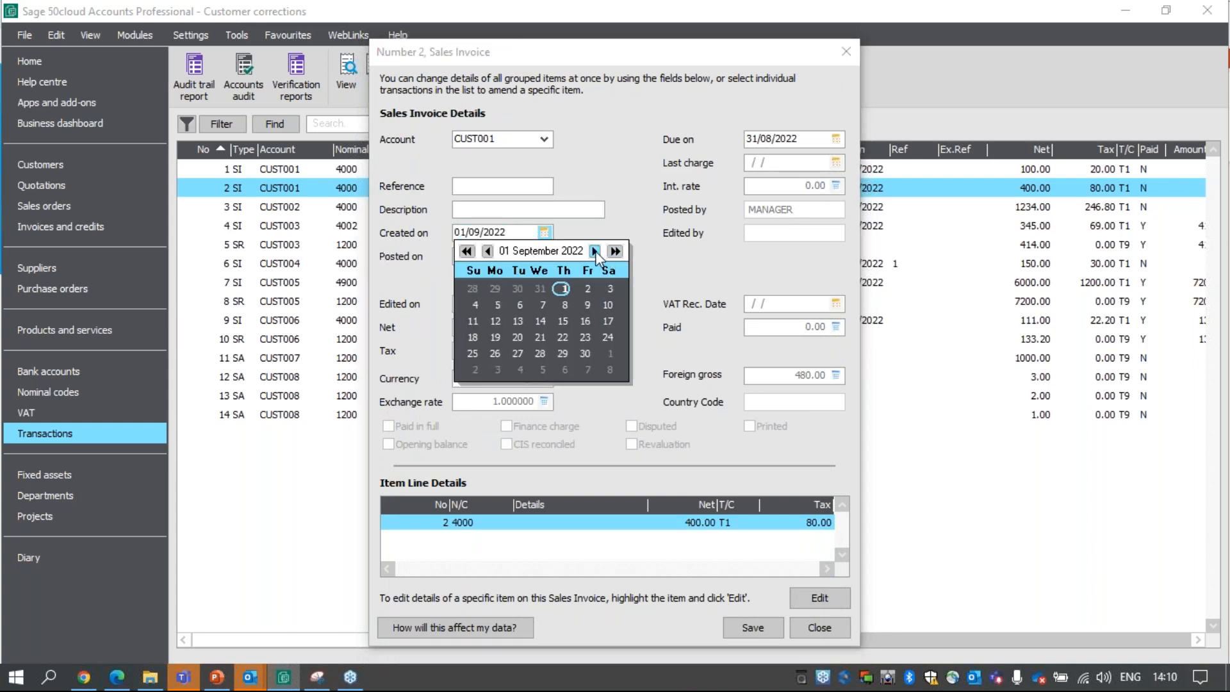
left_click(562, 288)
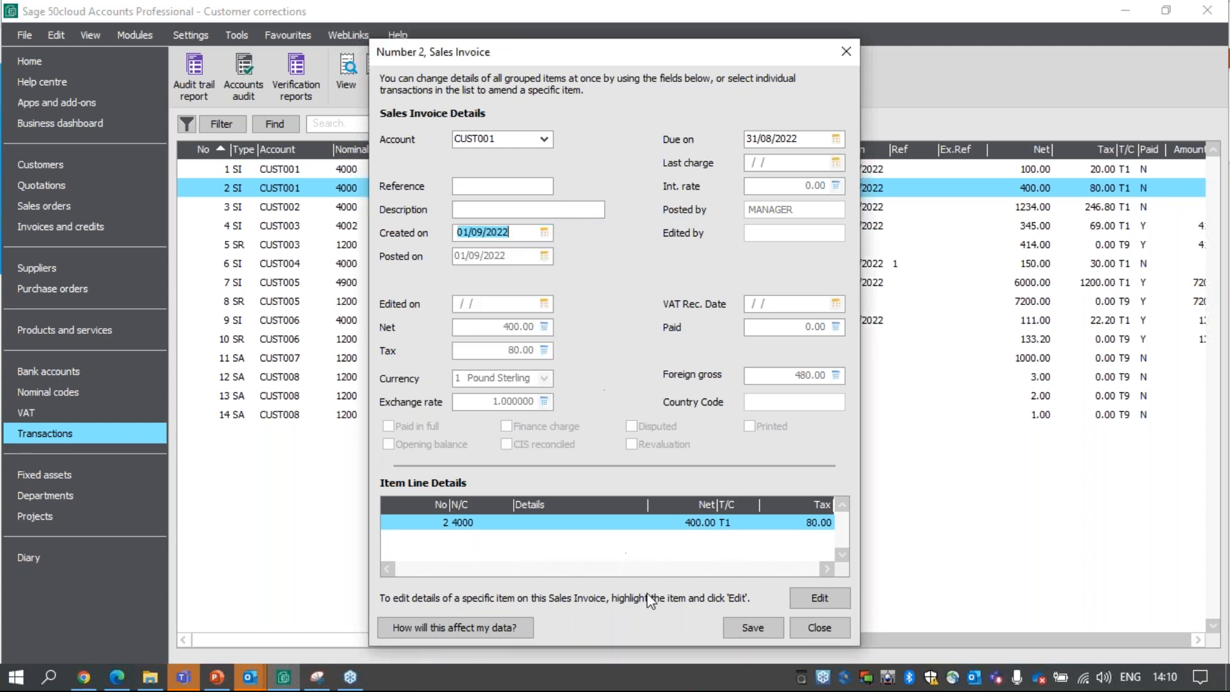
left_click(763, 621)
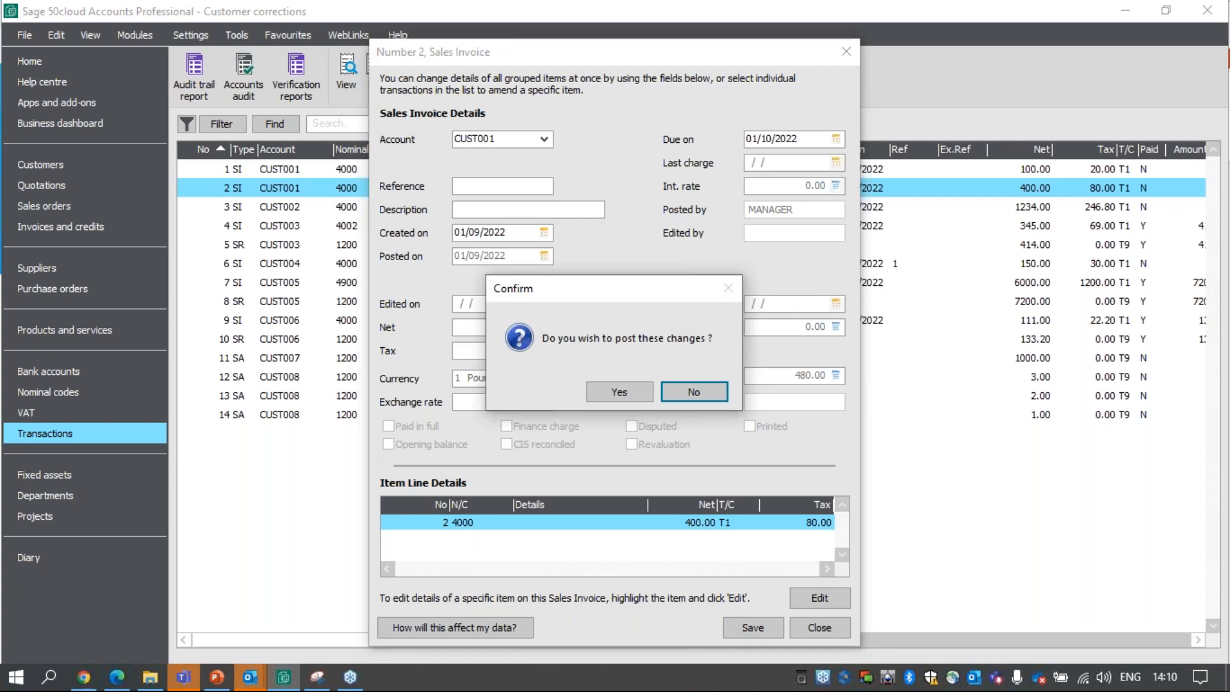
left_click(618, 392)
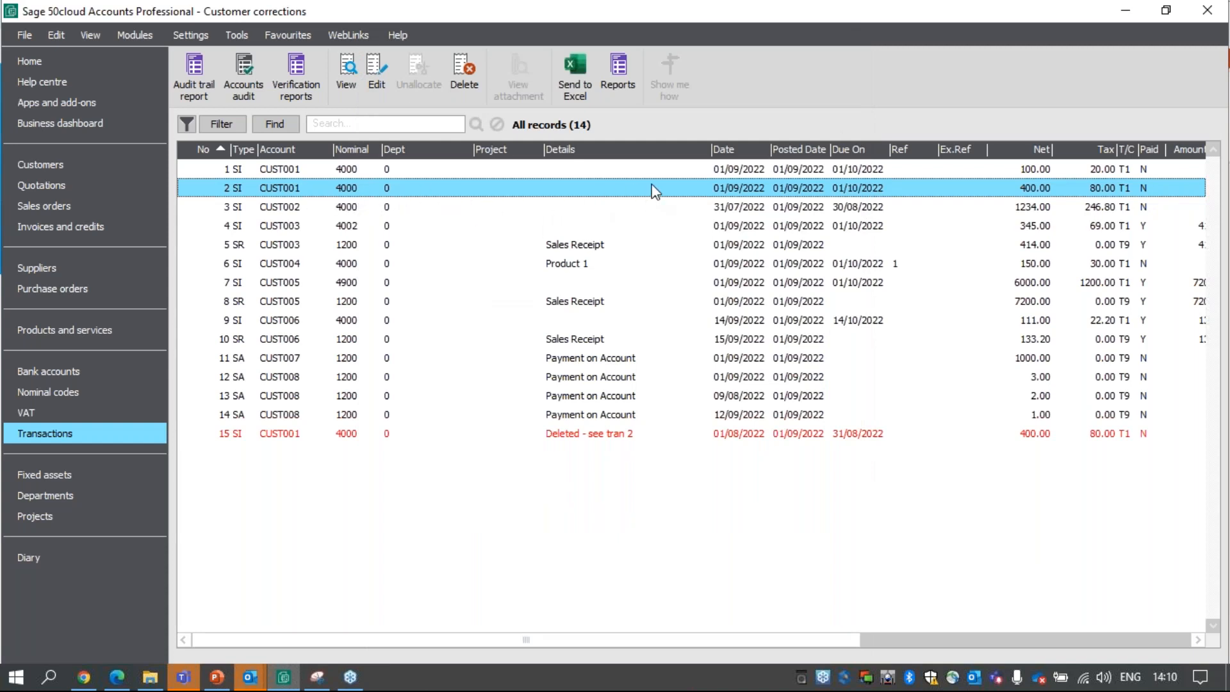
Compare the deleted entry 15 with transaction 2 that it refers to in the transaction list.
left_click(379, 440)
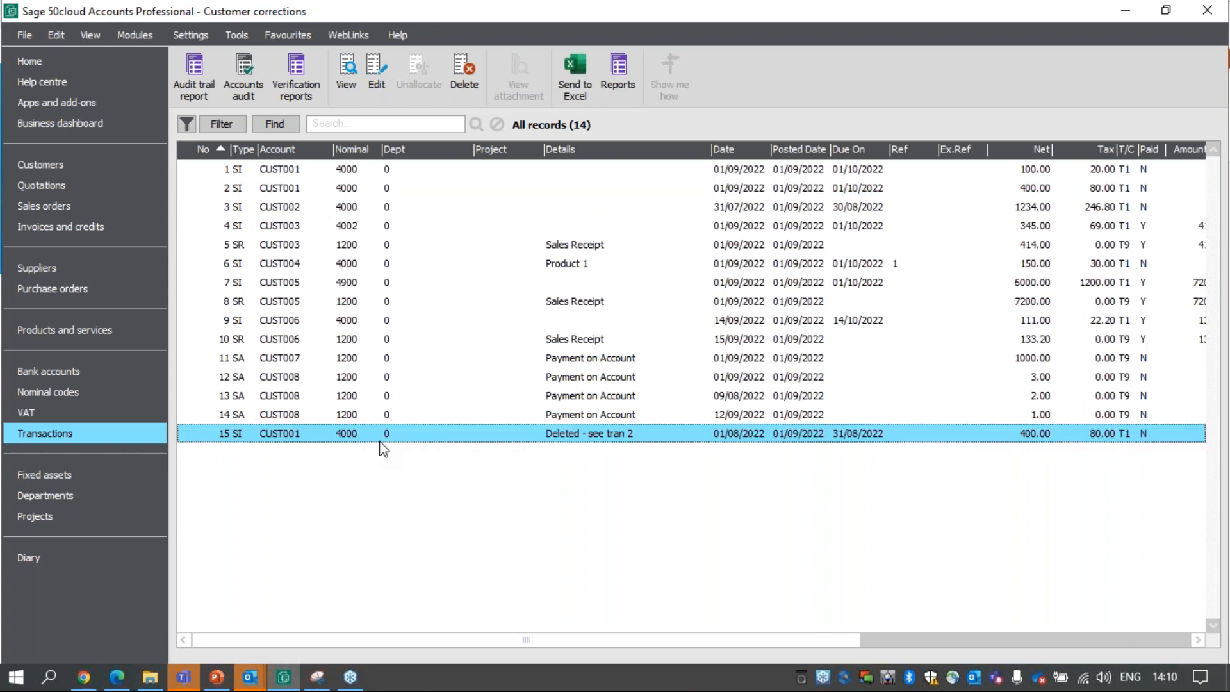
left_click(391, 388)
left_click(392, 395)
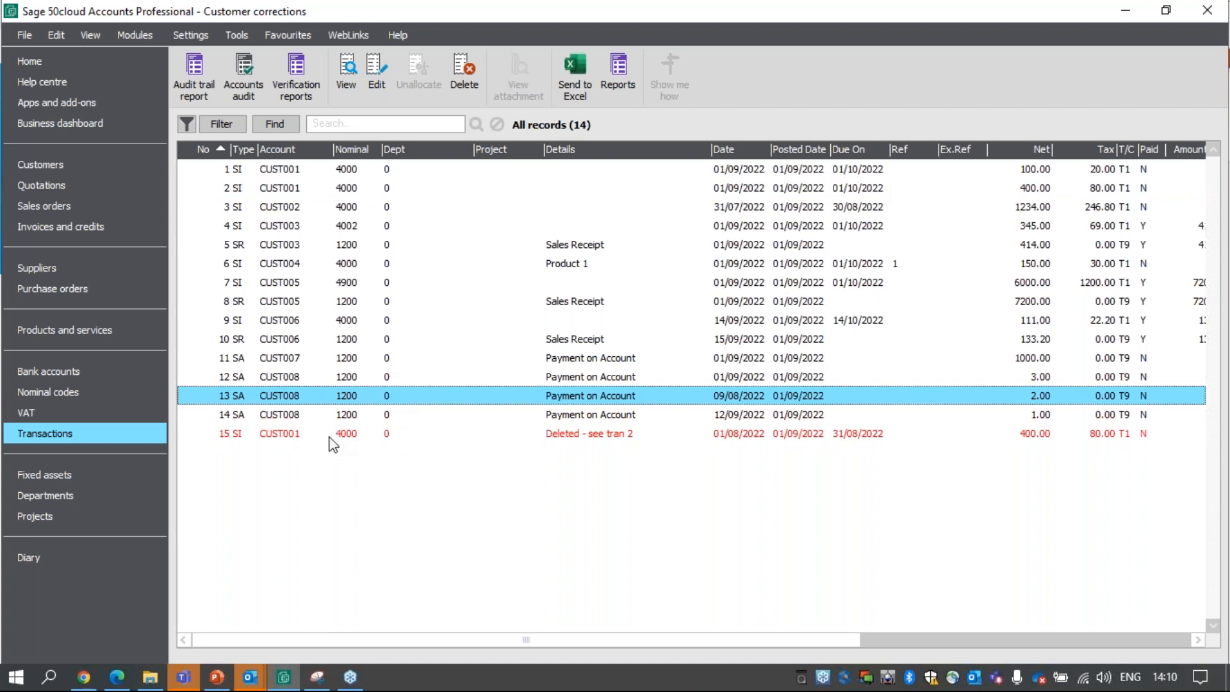
left_click(612, 436)
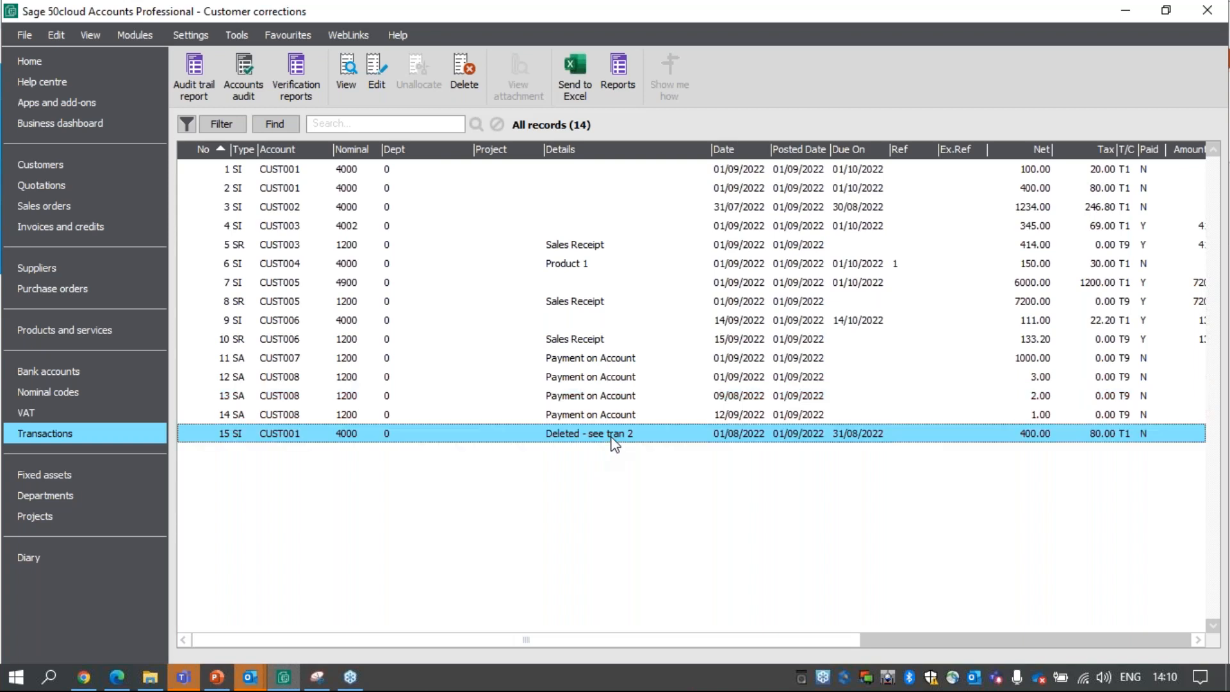
left_click(692, 189)
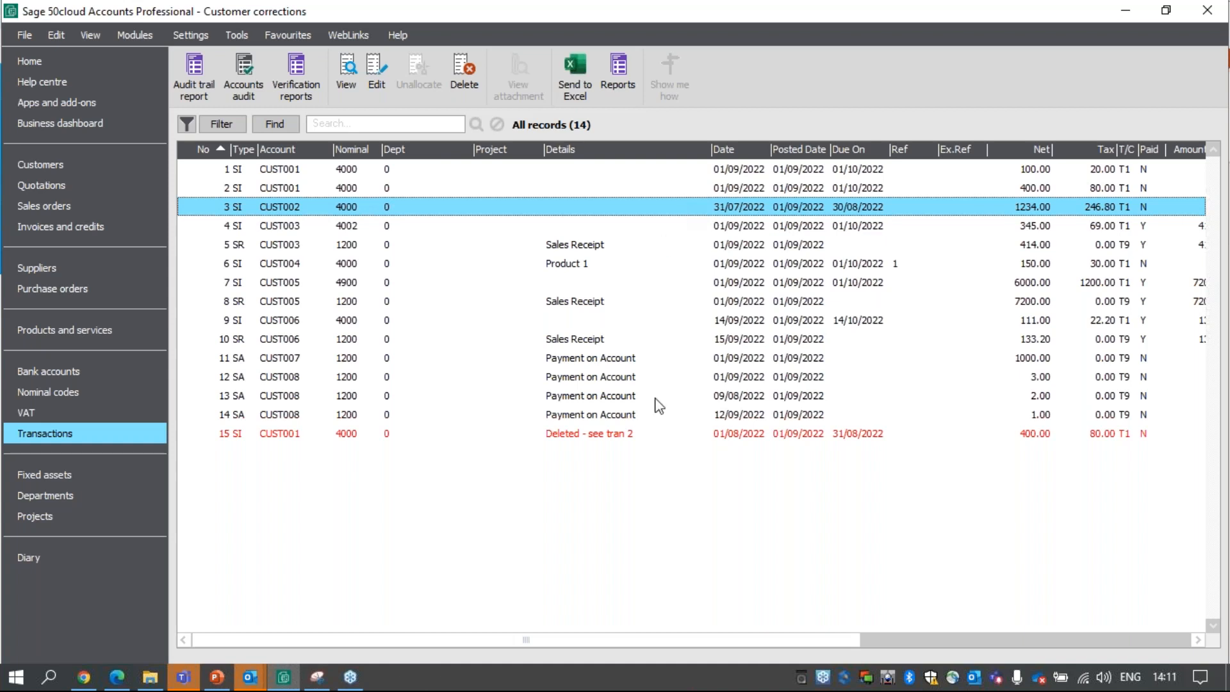
Check the VAT details of sales invoice transaction 3, delete it with a reversal, and select the cancelling credit entry.
left_click_drag(733, 643, 1059, 629)
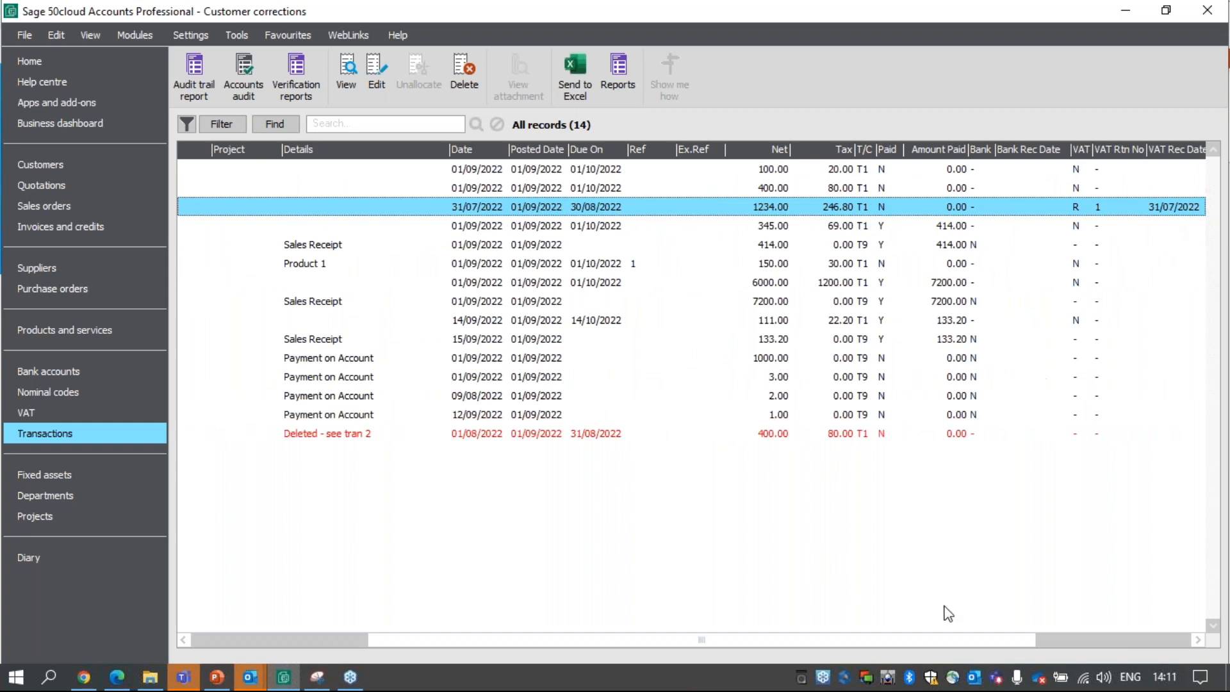
left_click_drag(884, 640, 705, 640)
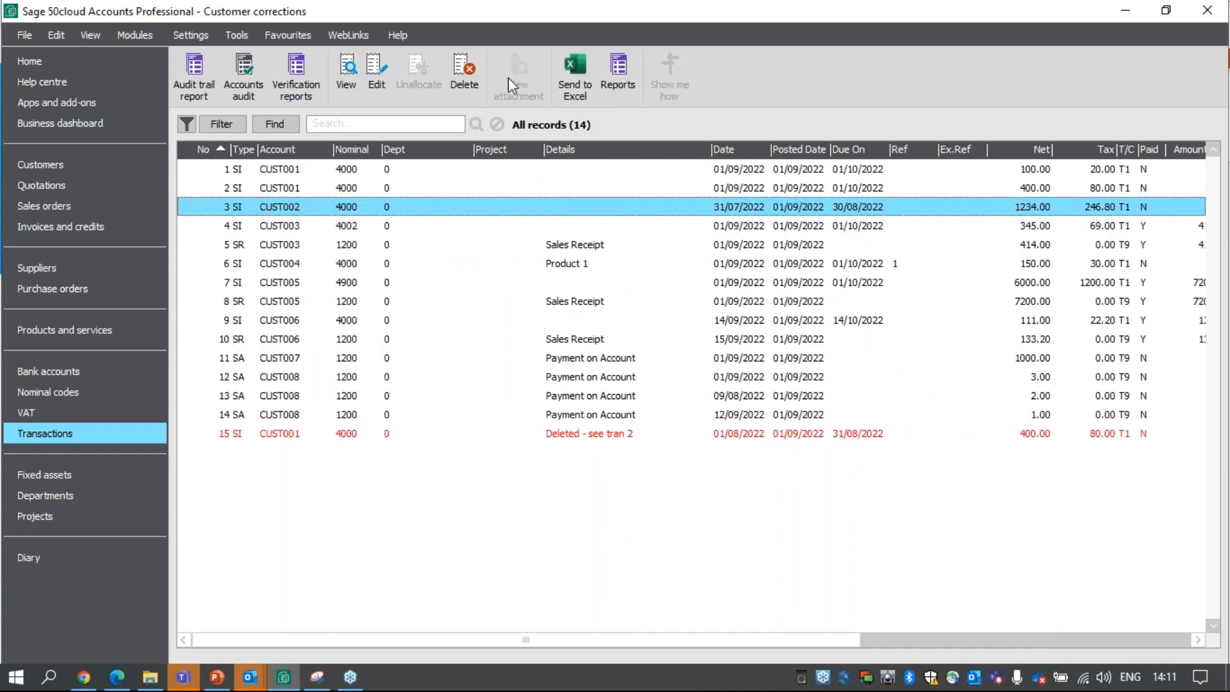
left_click(463, 77)
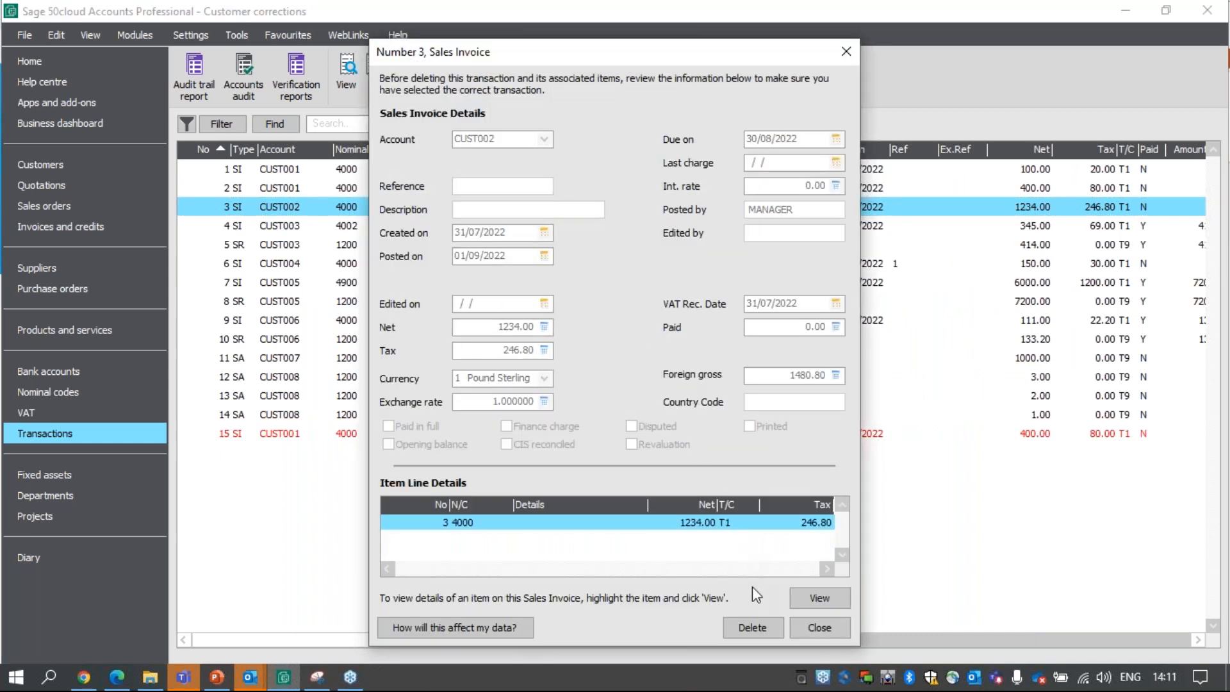
left_click(752, 627)
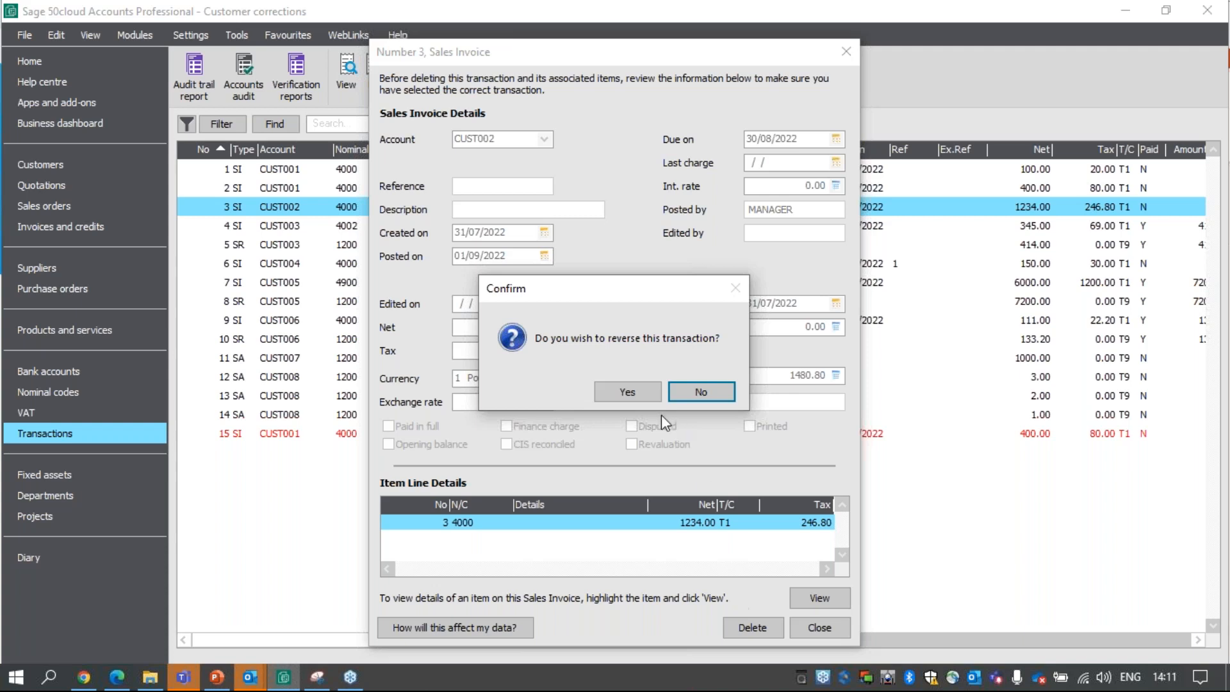
left_click(623, 397)
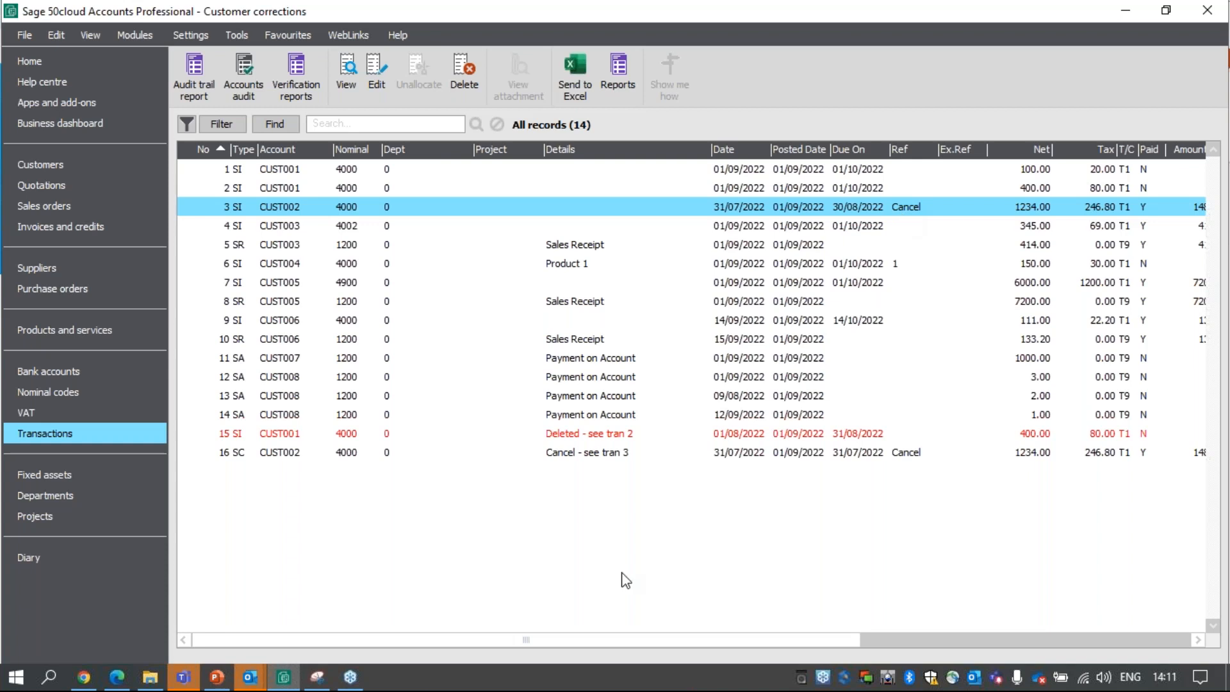
left_click(621, 455)
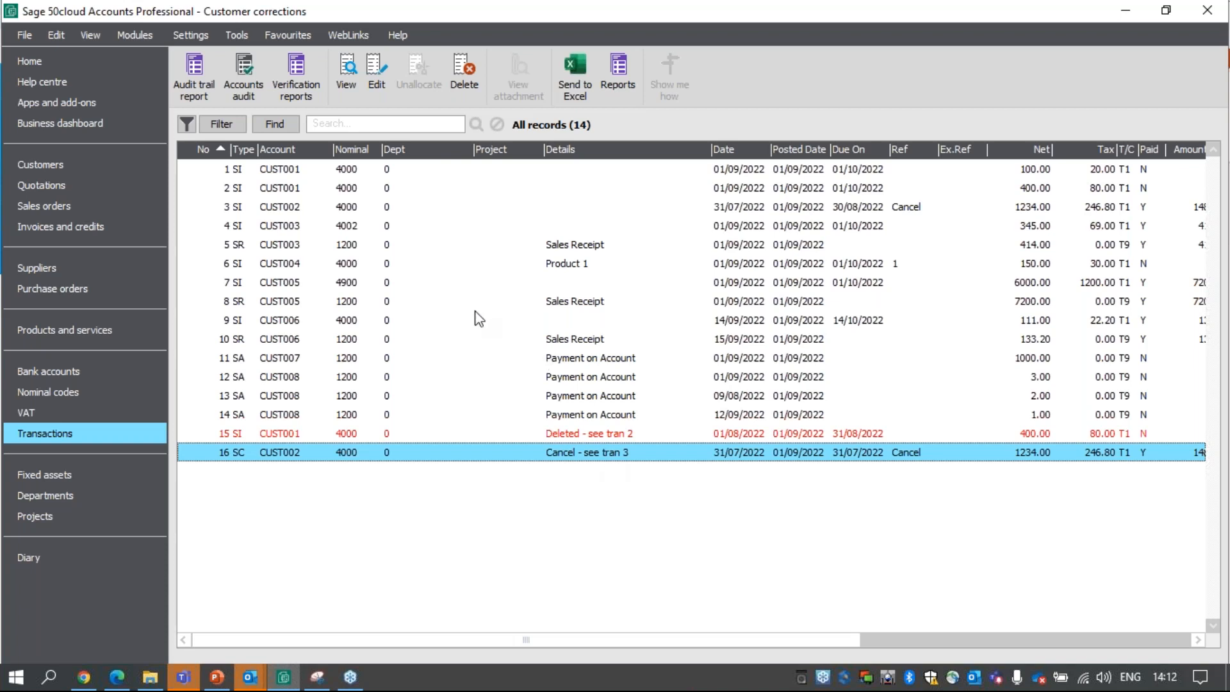
Unallocate the payment from sales invoice transaction 4.
left_click(334, 233)
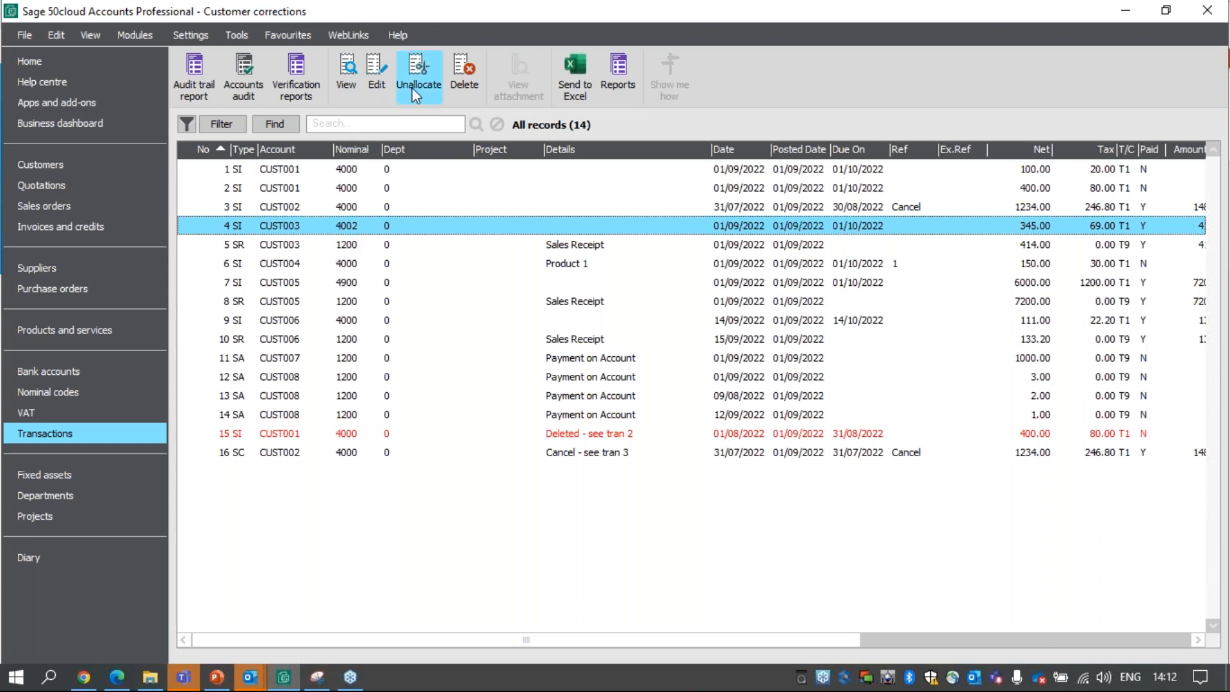
left_click(371, 209)
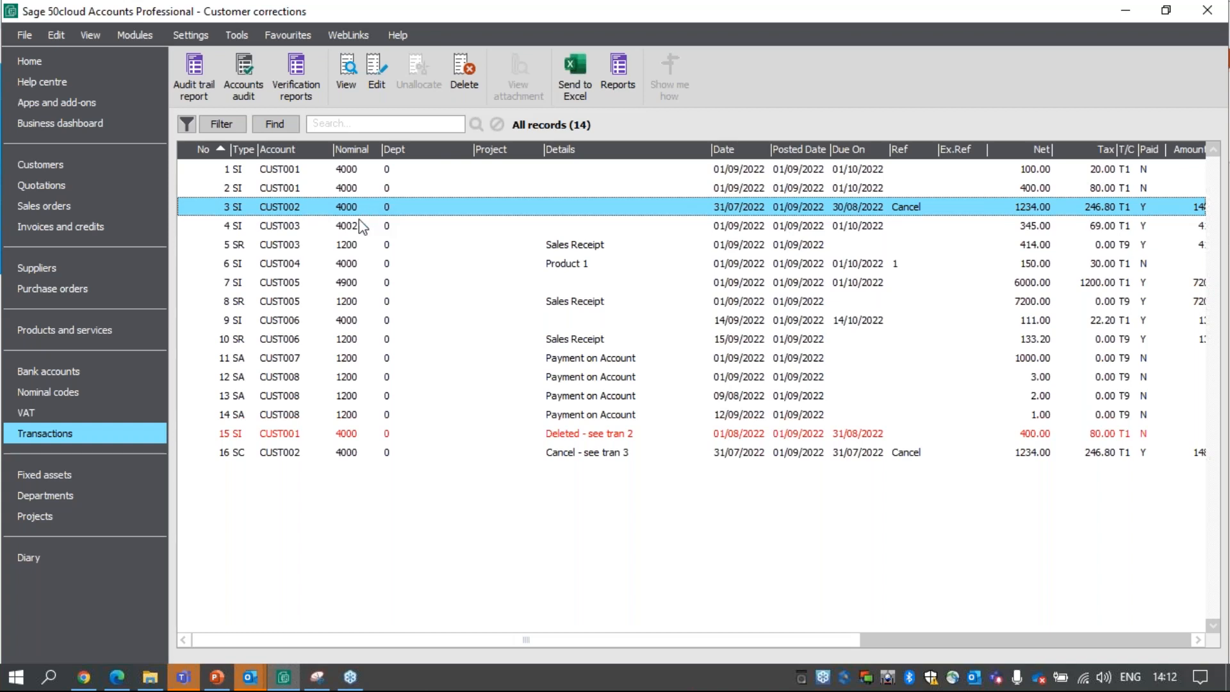
left_click(356, 228)
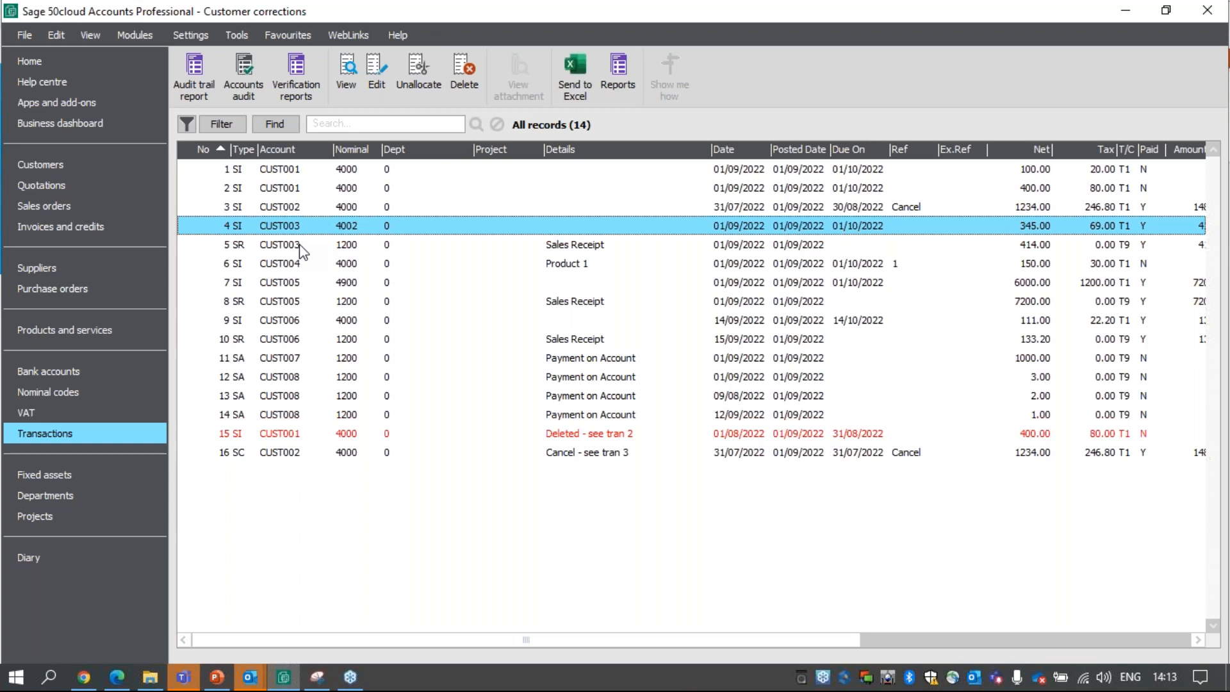
left_click(417, 86)
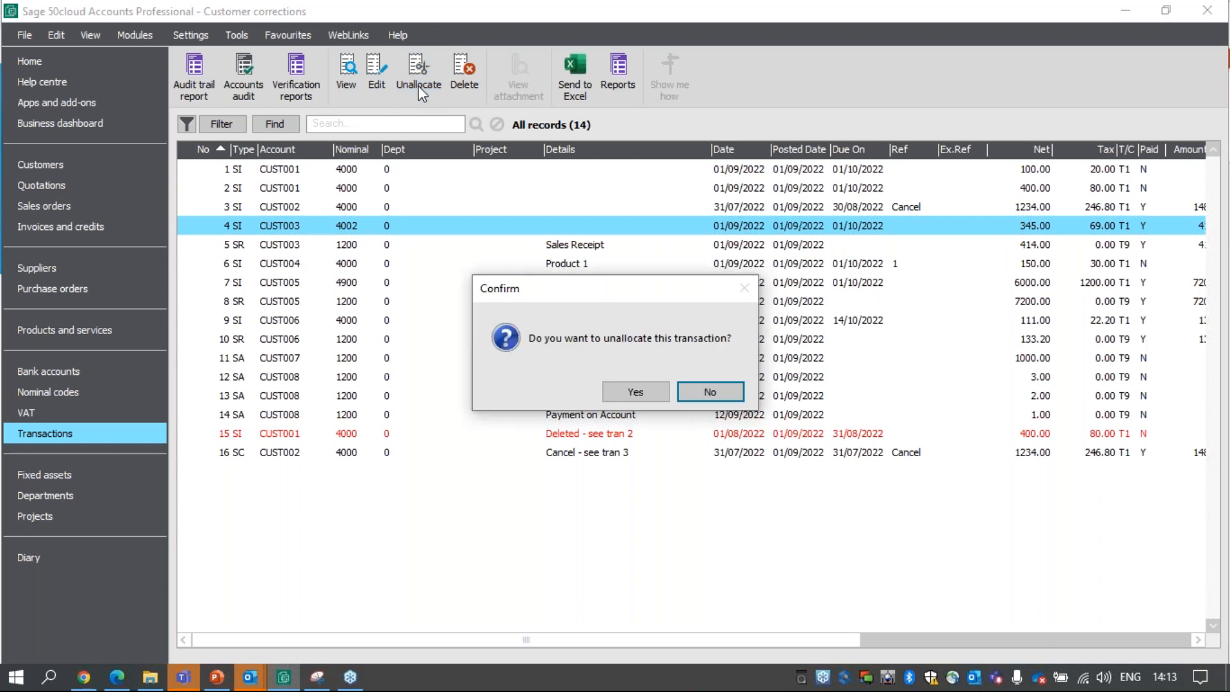
left_click(636, 391)
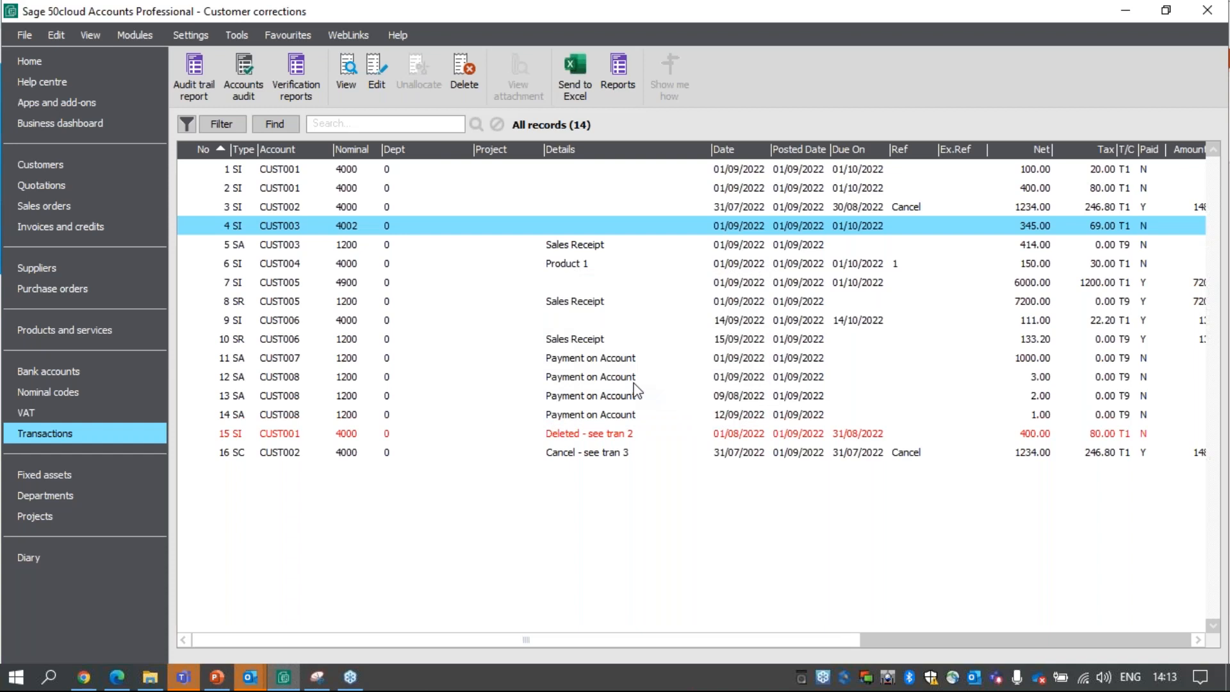
Examine Customer3's outstanding invoice and payment on account in a Bank Current Account customer receipt, and close it without saving.
left_click(349, 247)
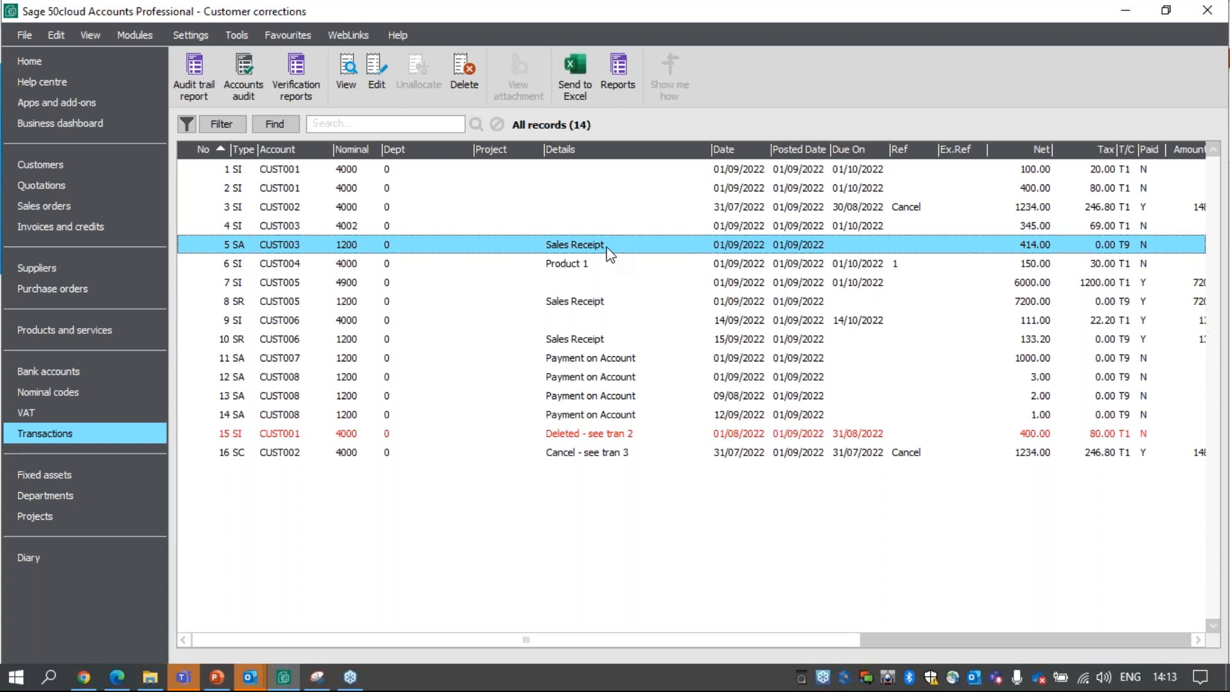
left_click(83, 165)
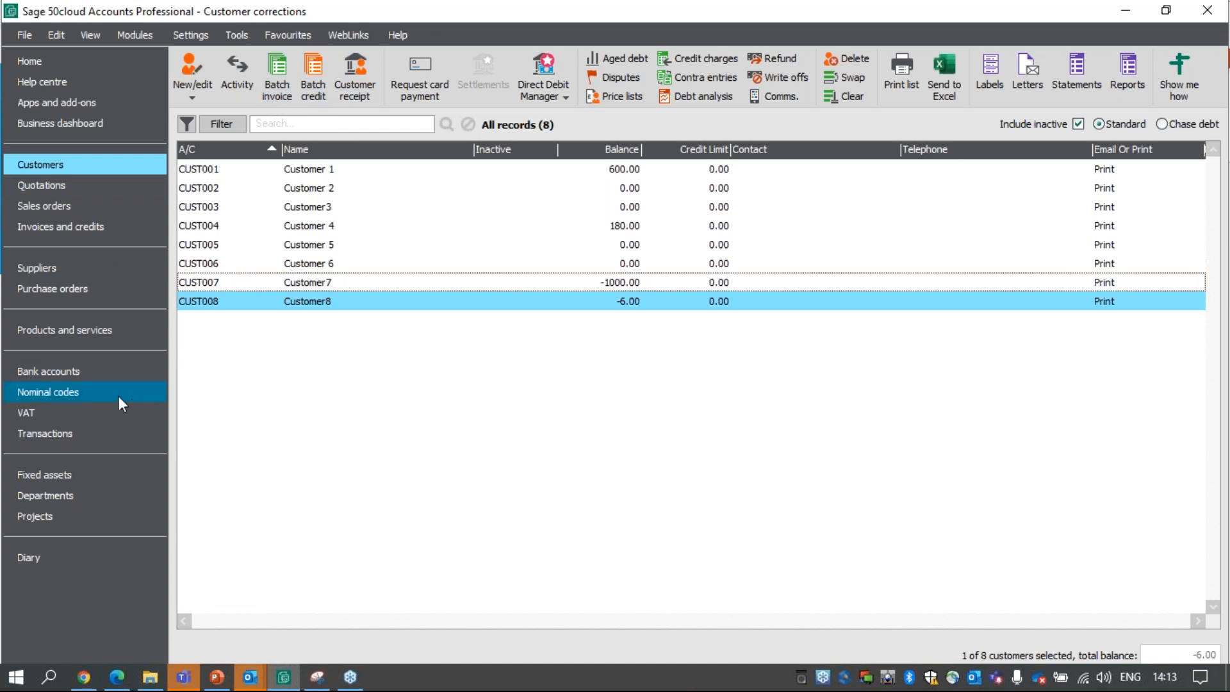
left_click(104, 371)
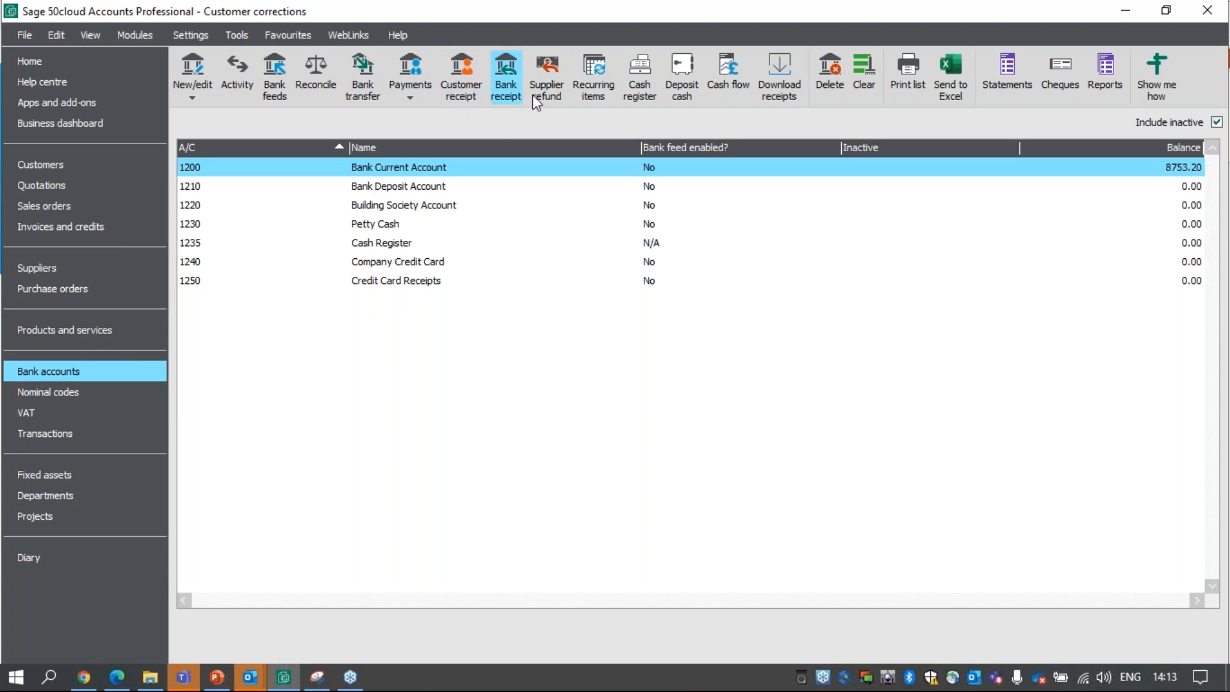
left_click(472, 93)
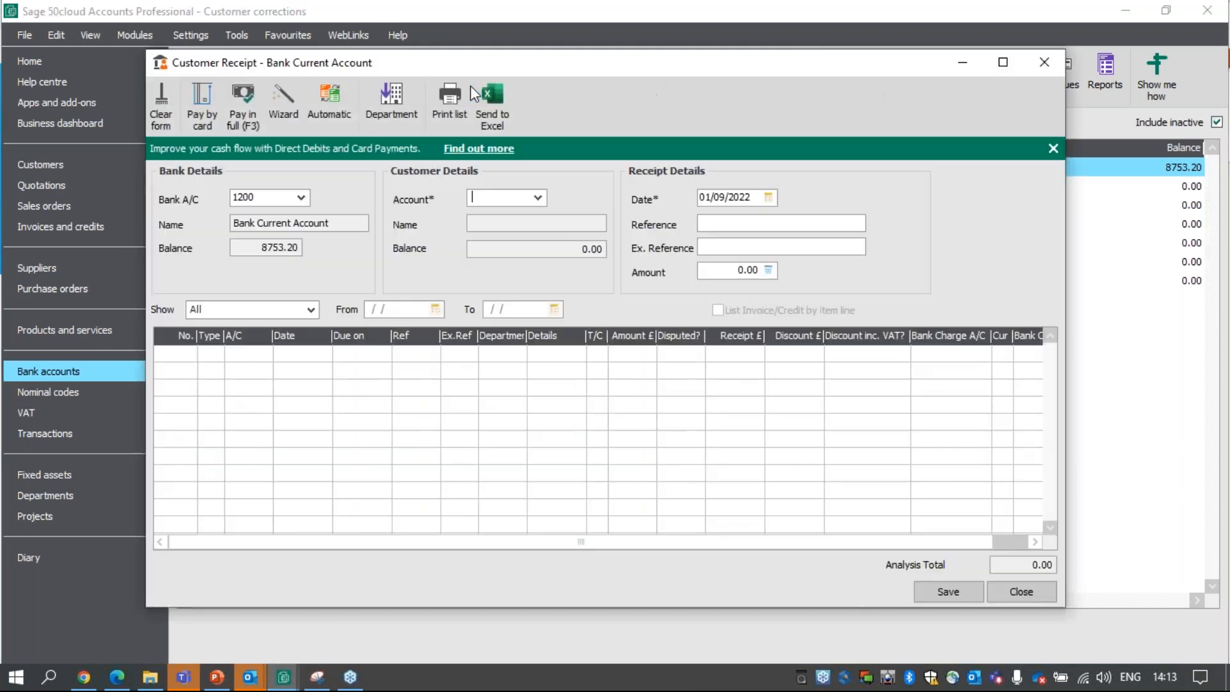
left_click(538, 198)
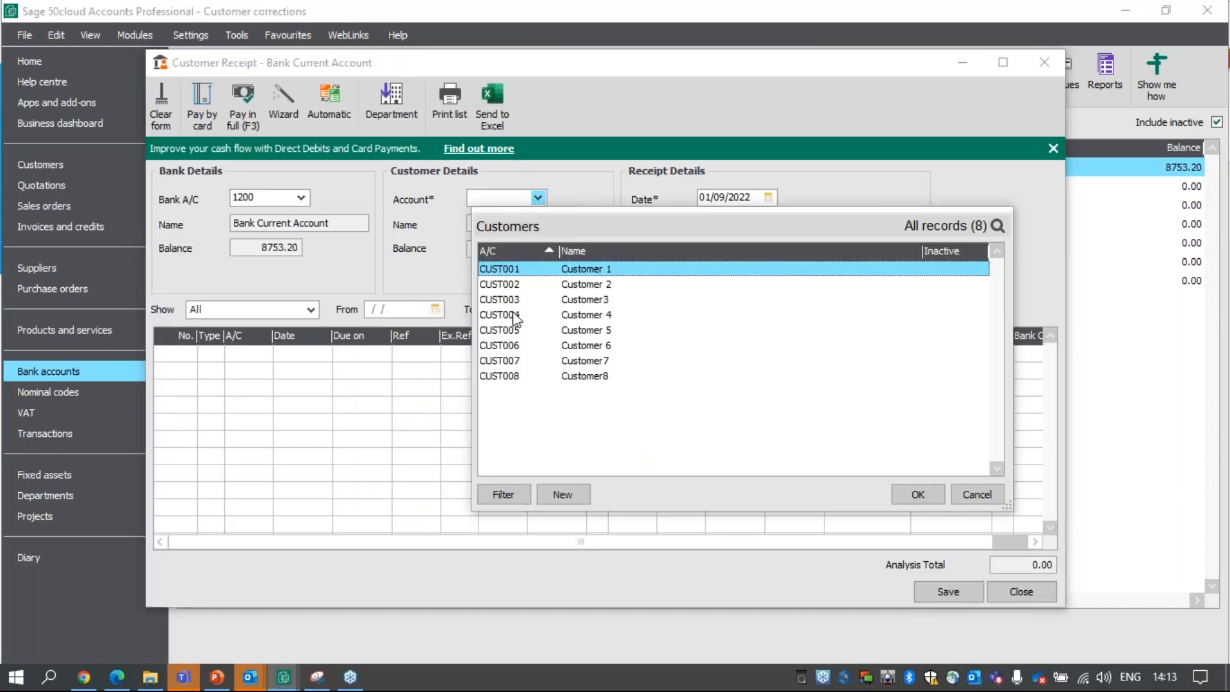
double_click(512, 299)
key("Tab")
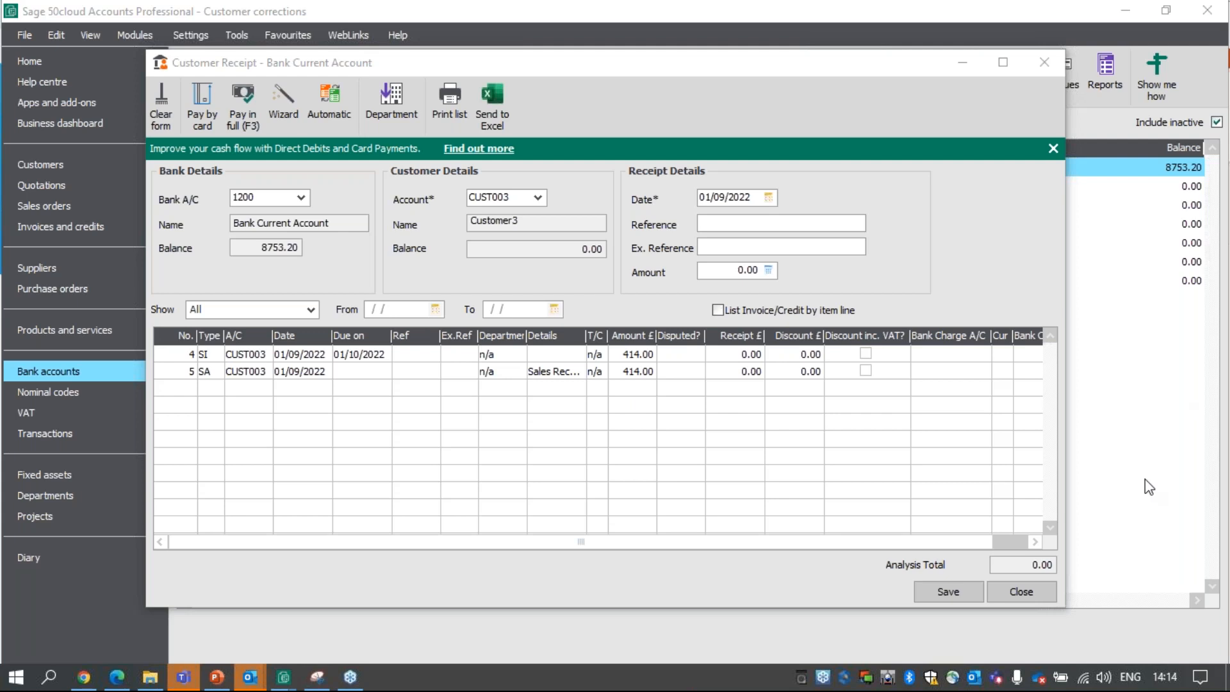
left_click(1041, 65)
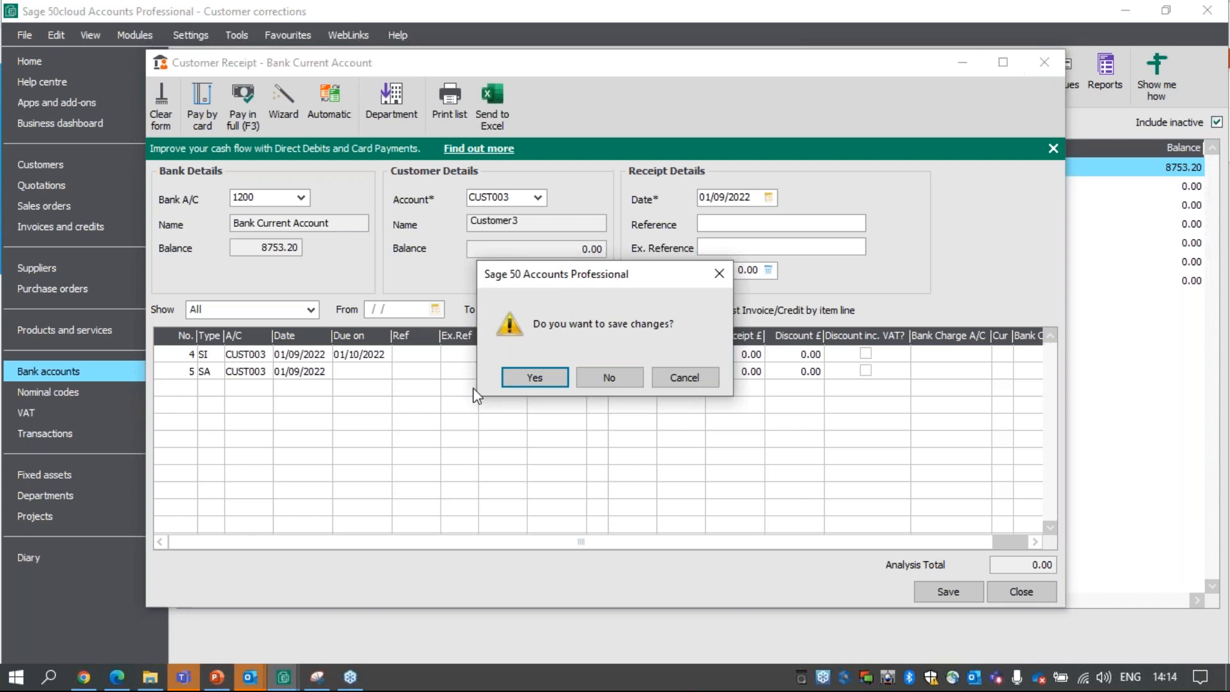
left_click(612, 379)
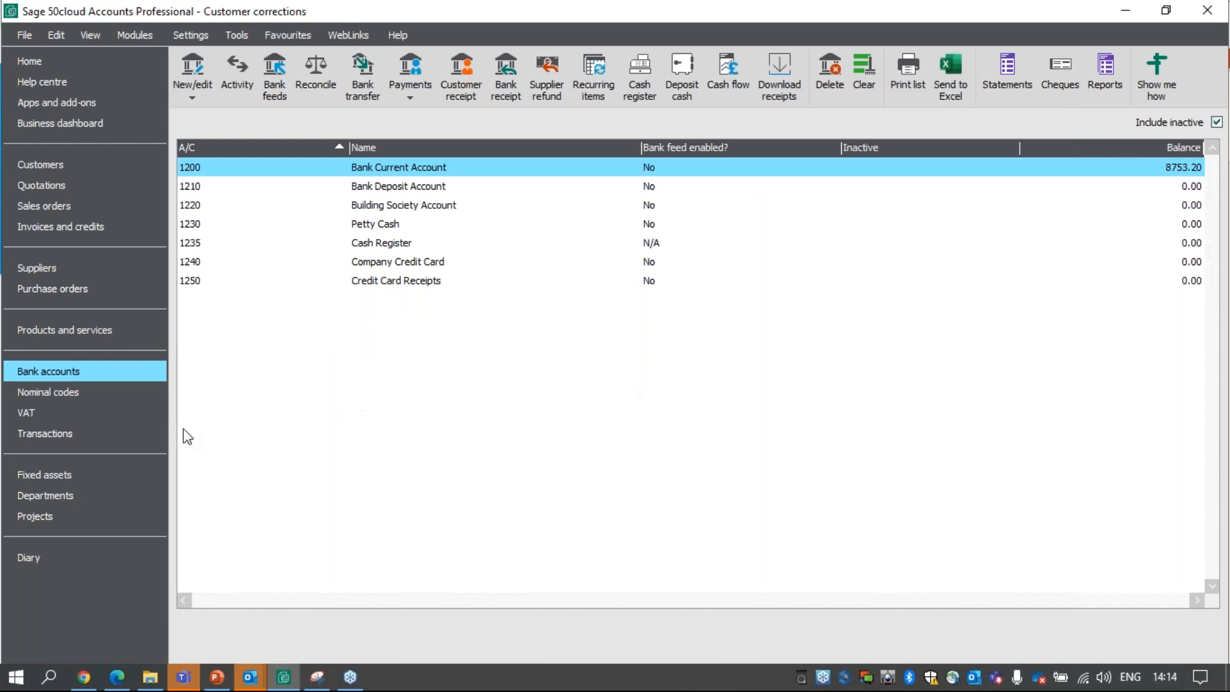
Compare the product invoice for Customer 4 in the invoices and credits list with its entry in the transaction list.
left_click(71, 441)
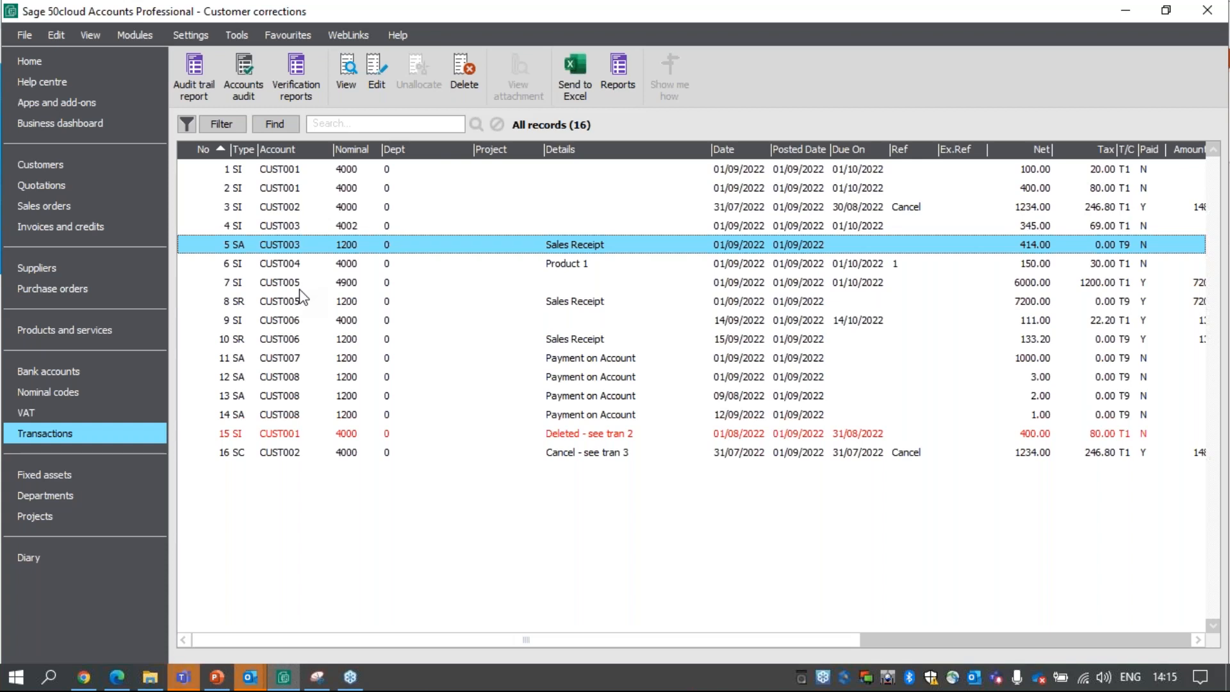
left_click(98, 229)
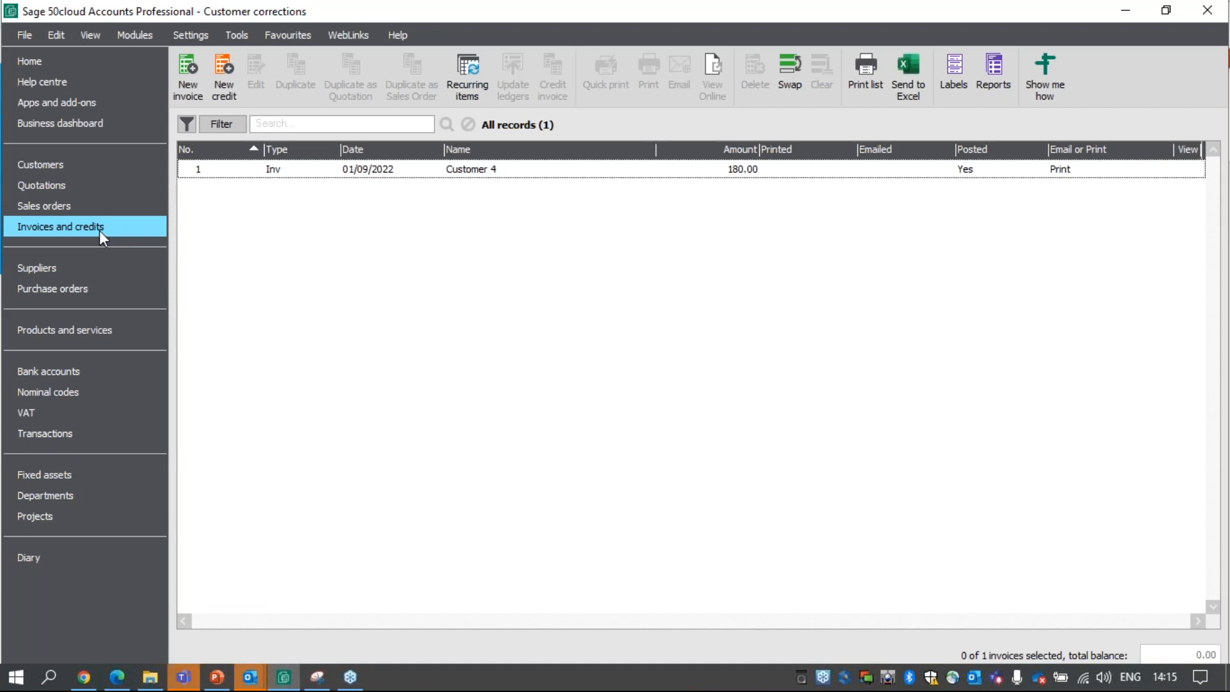
left_click(75, 427)
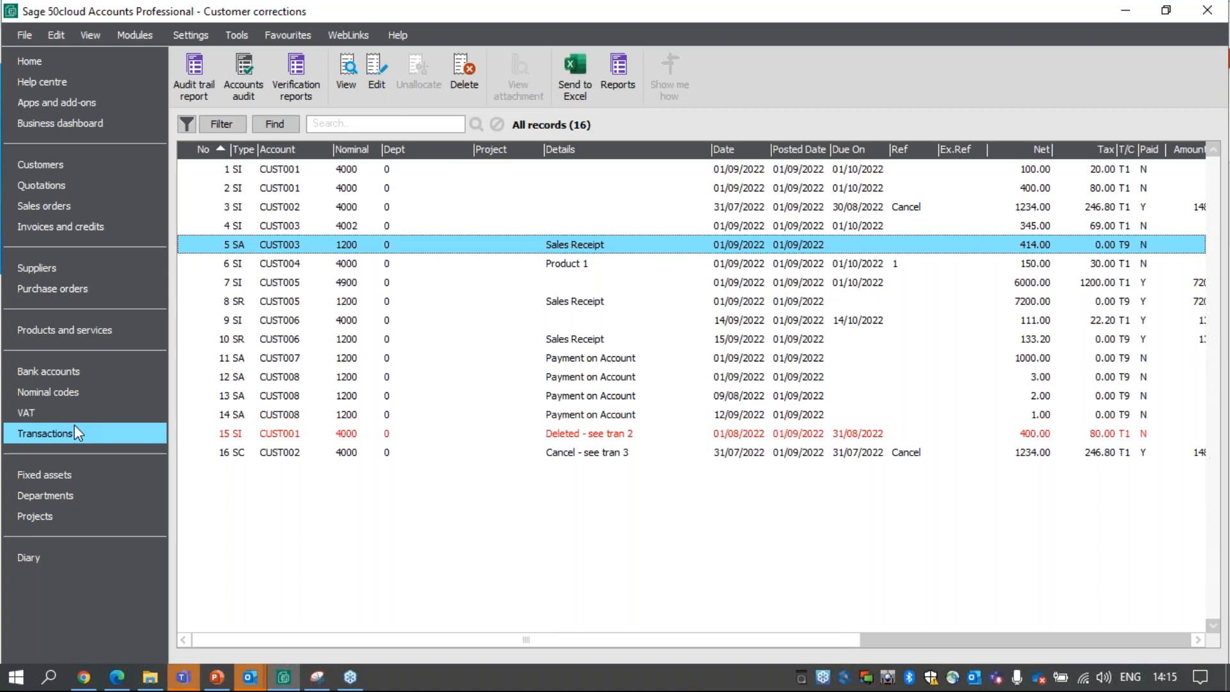
left_click(109, 232)
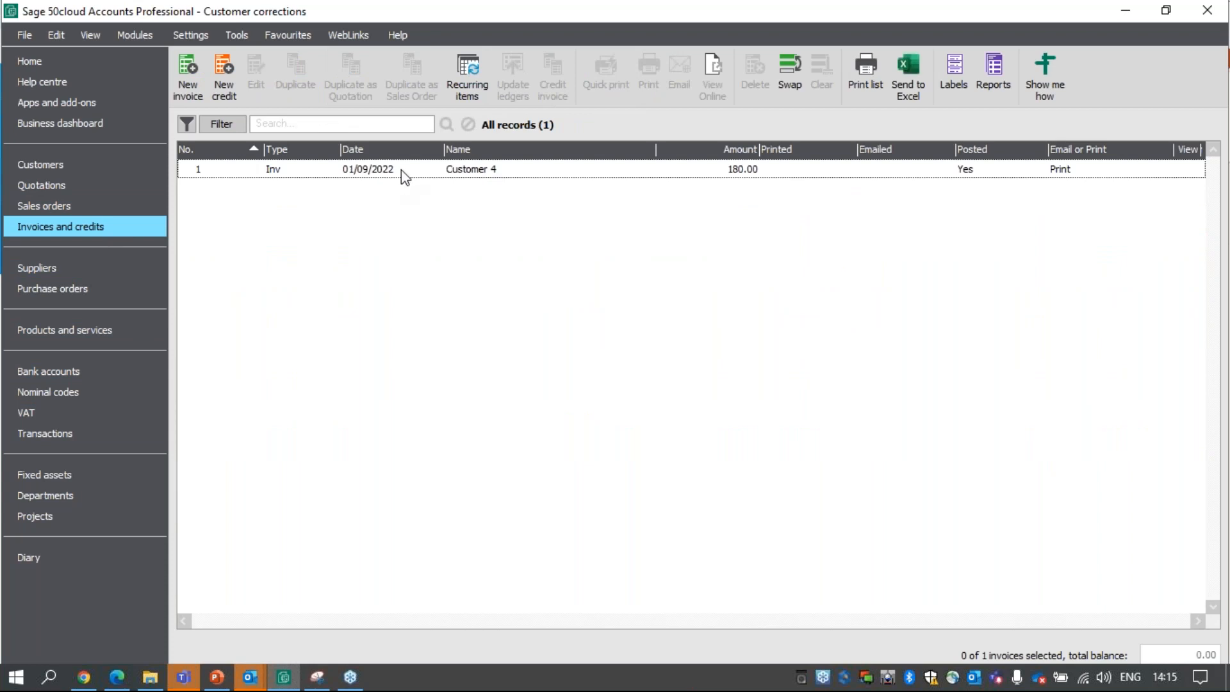
left_click(126, 434)
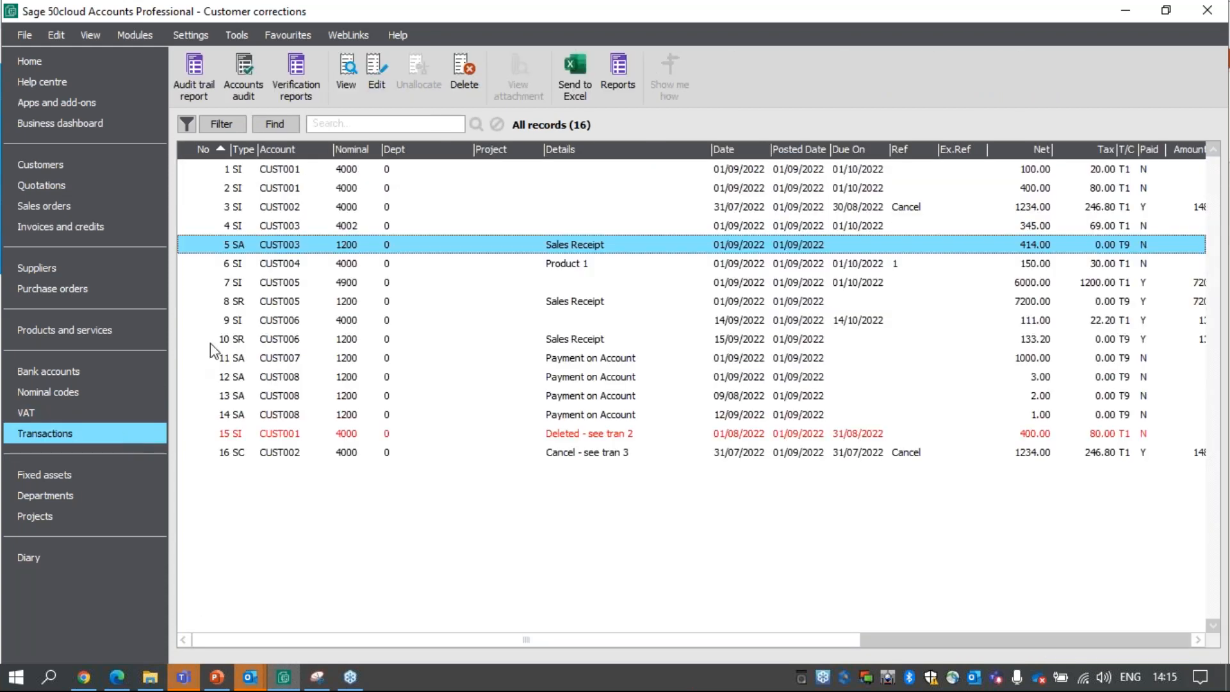
Delete sales invoice transaction 6 for Product 1 from the transaction list.
left_click(304, 263)
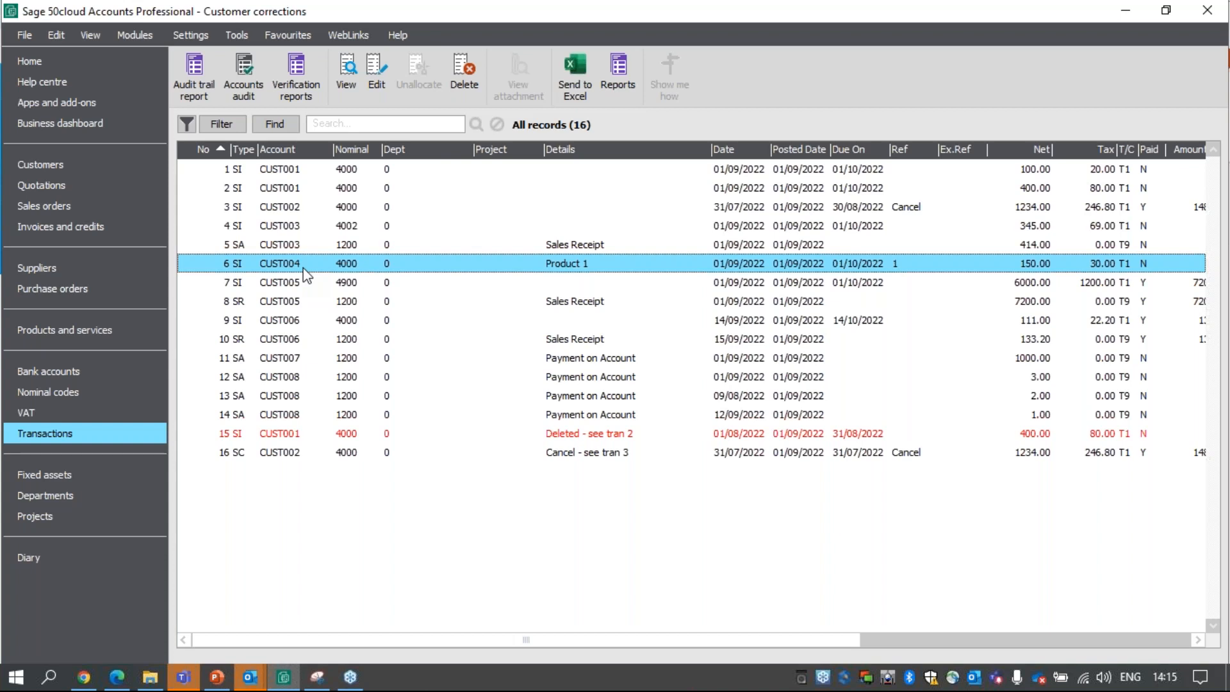
left_click(451, 90)
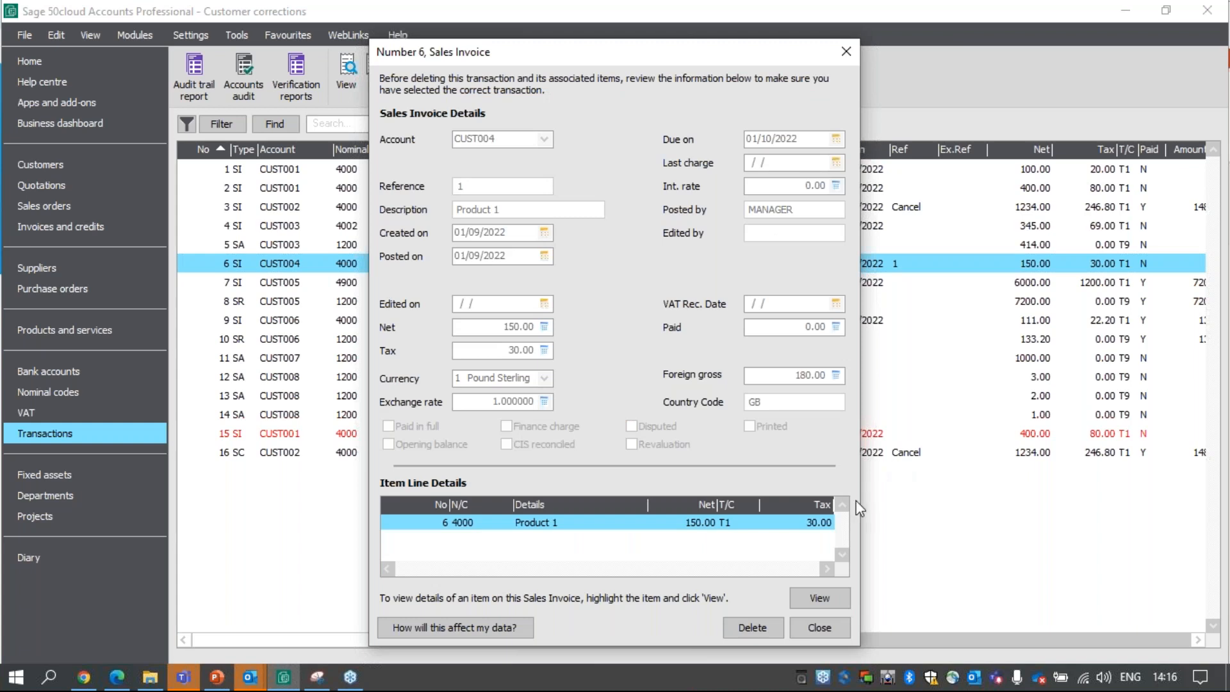
left_click(753, 628)
left_click(625, 391)
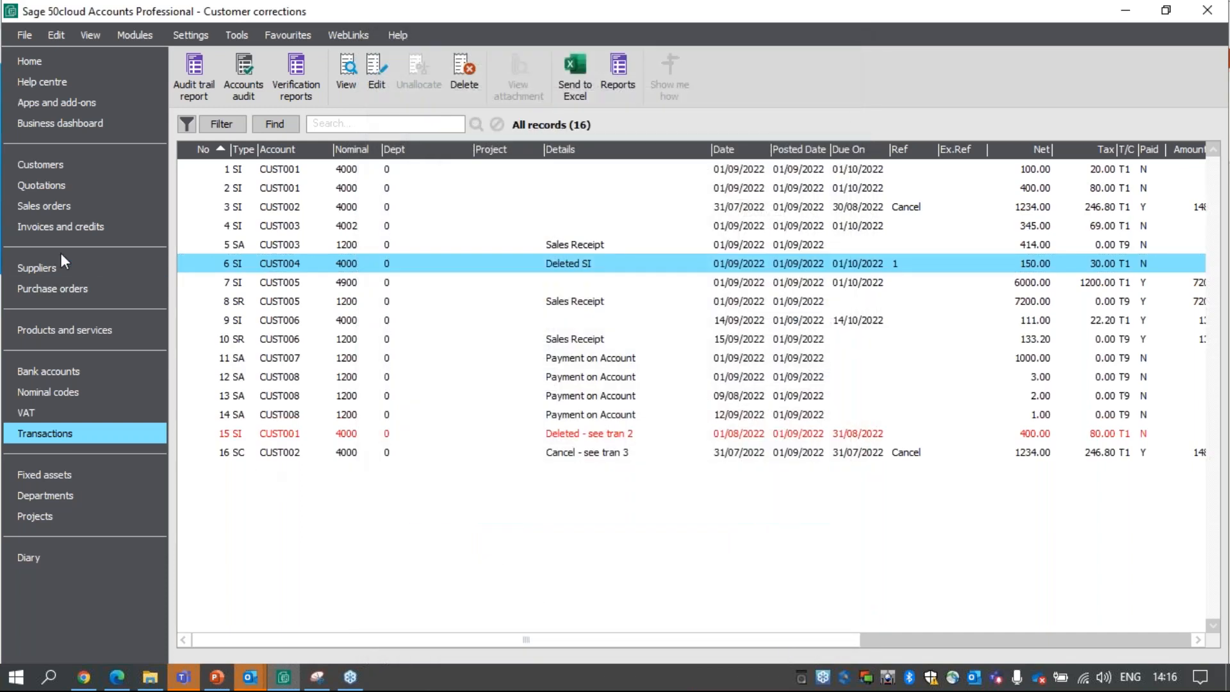
Review product invoice 1 for Customer 4 in the invoices and credits list and close it.
left_click(68, 229)
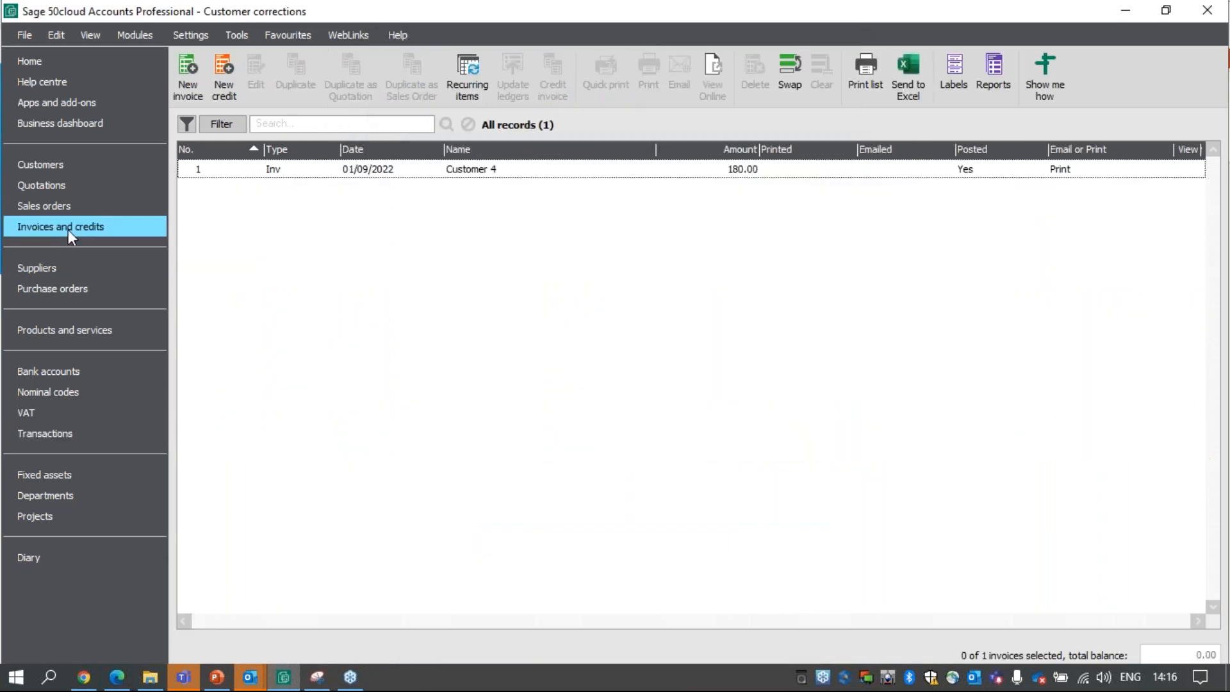
left_click(306, 170)
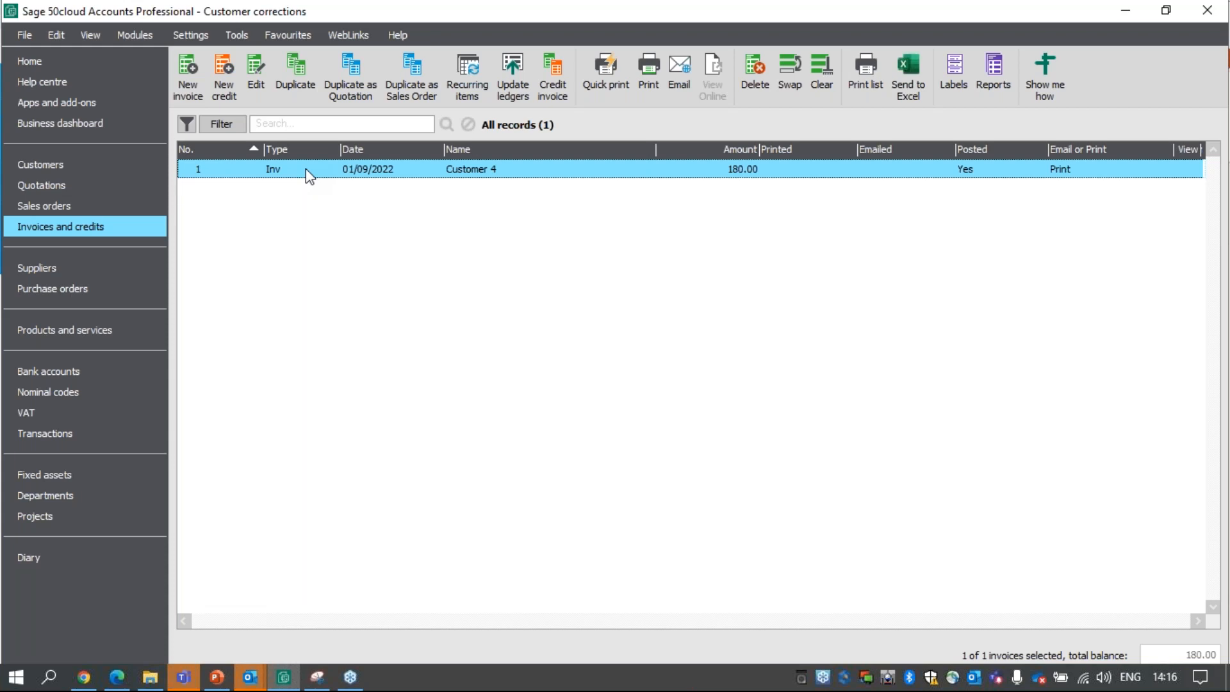
left_click(306, 167)
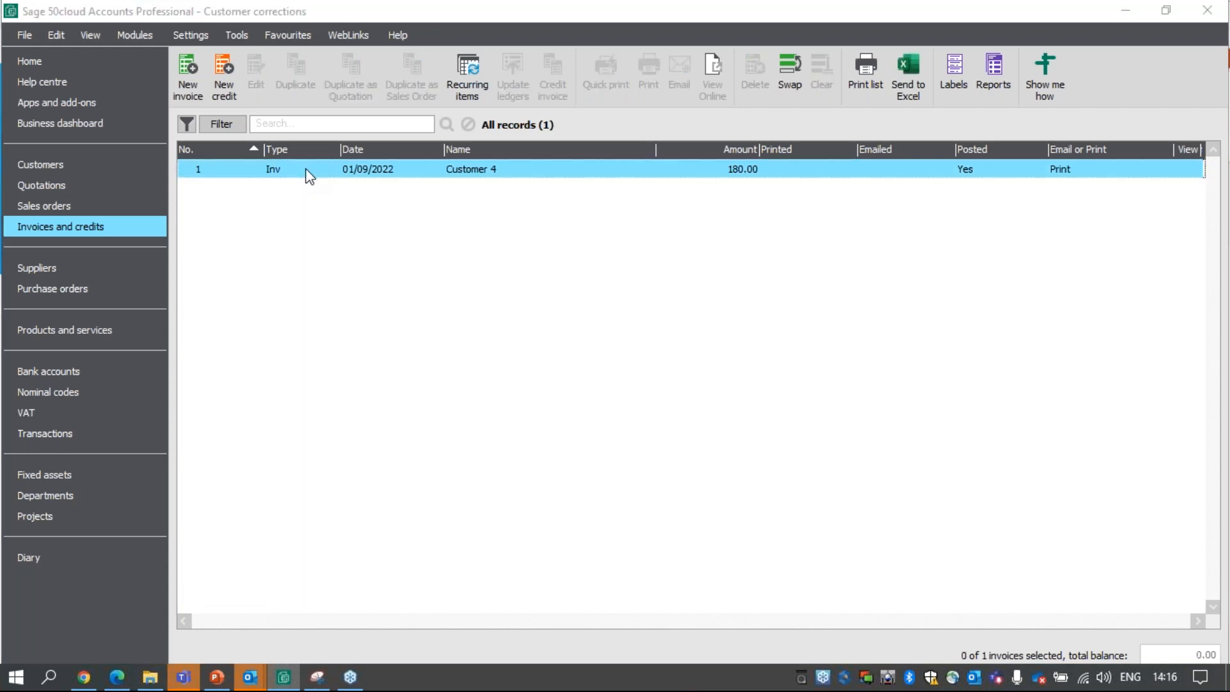
double_click(305, 168)
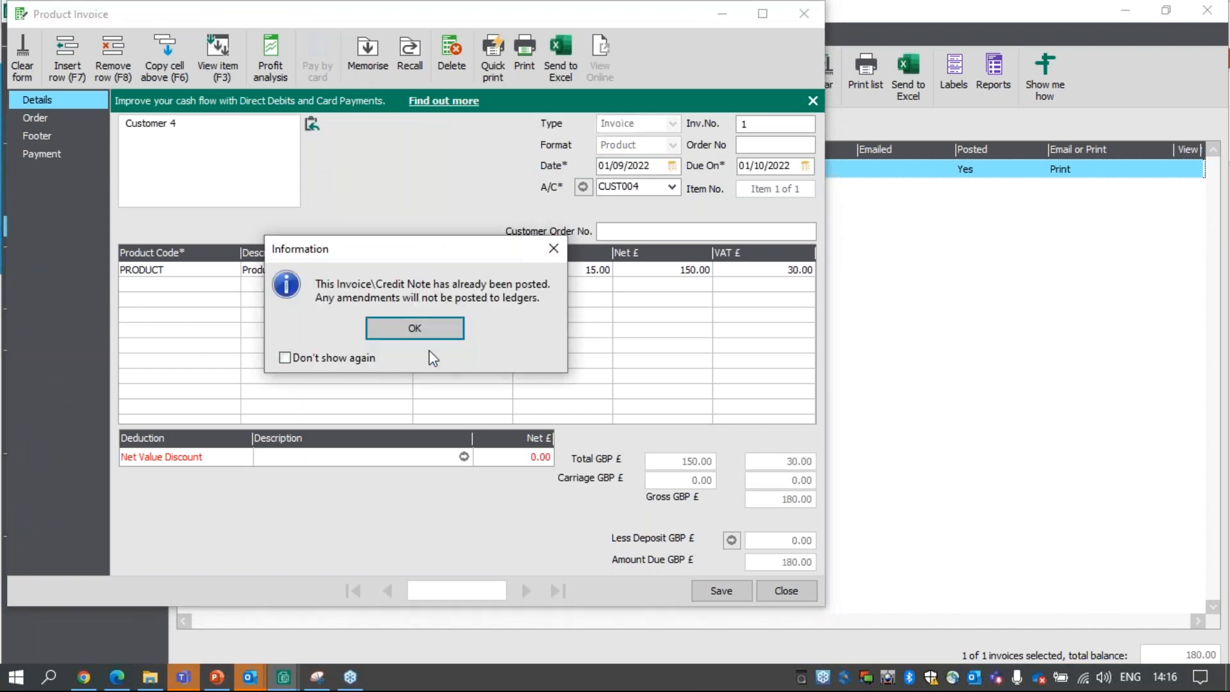
left_click(437, 328)
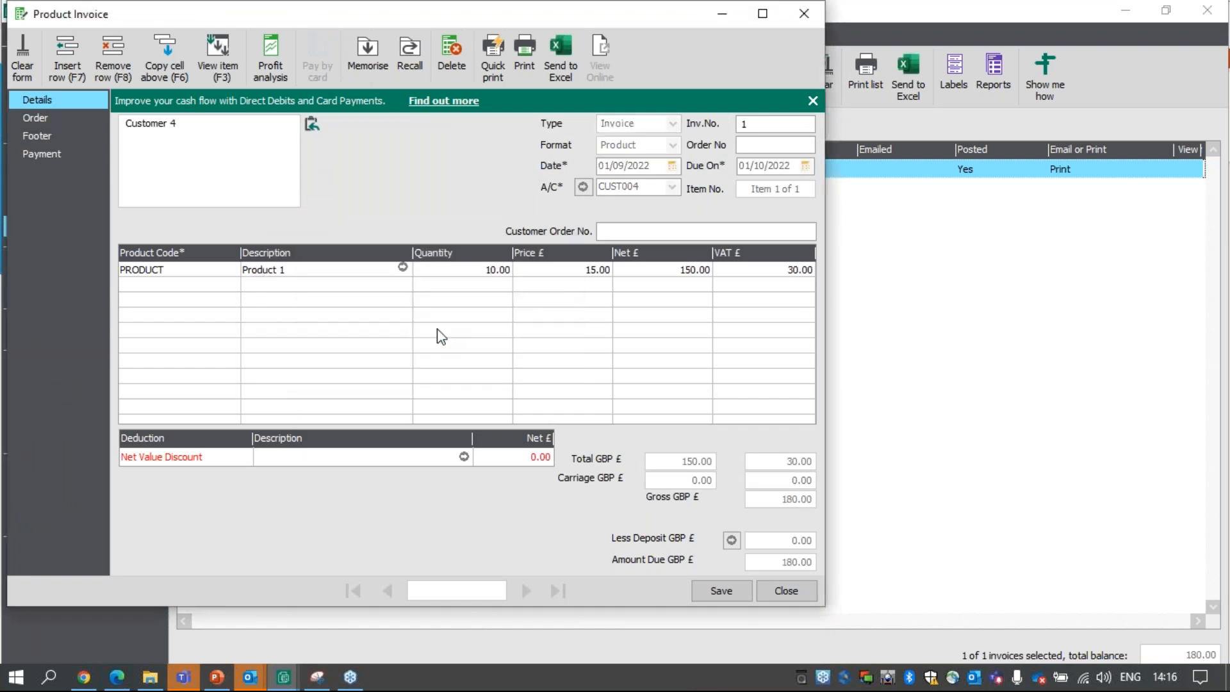
left_click(787, 588)
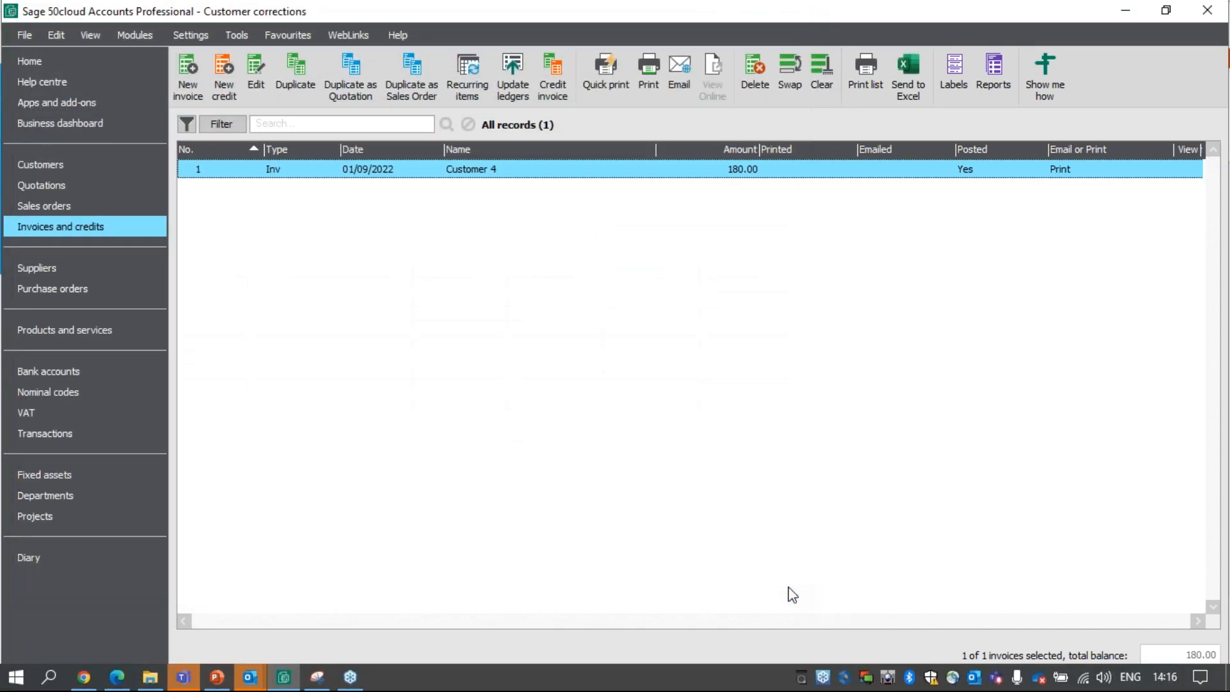
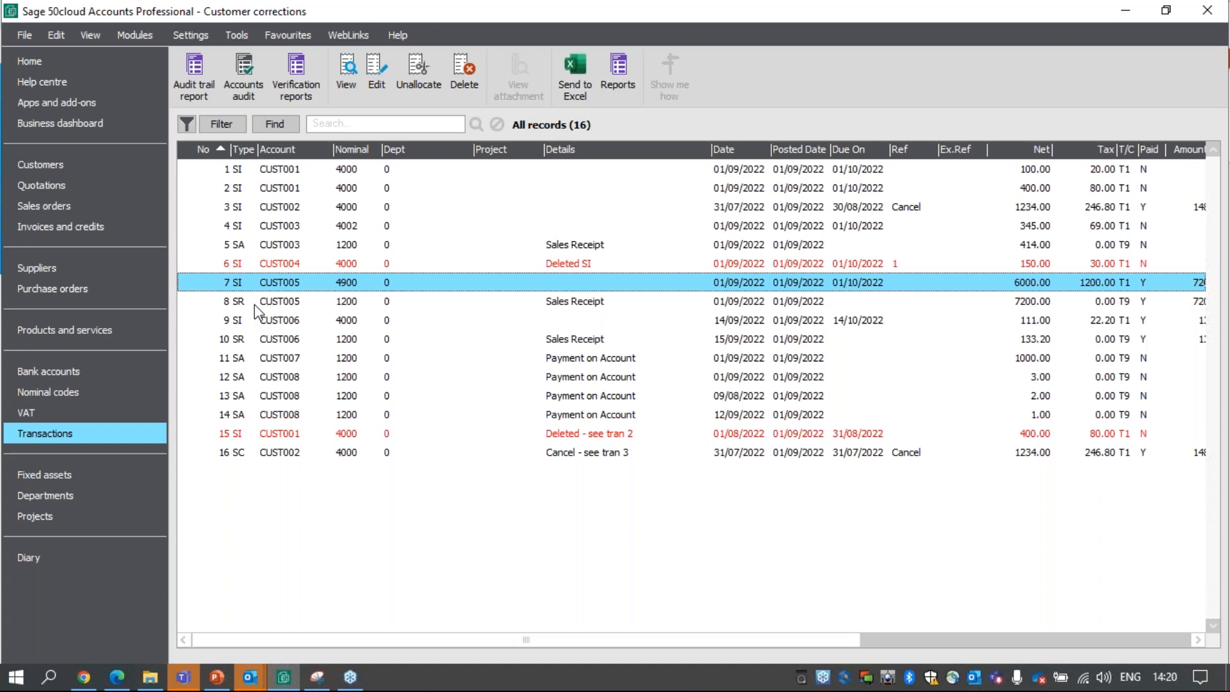
Open a batch credit for Customer 5 only, and dismiss the account terms warning.
left_click(80, 169)
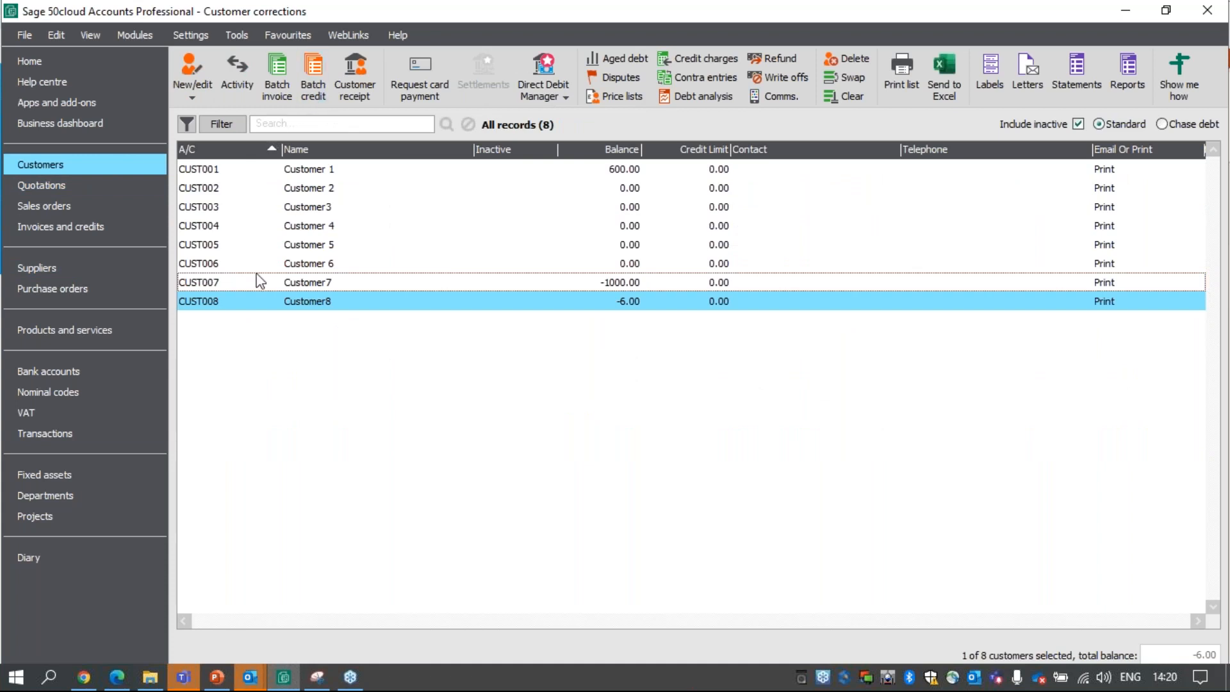
left_click(270, 251, "ctrl")
left_click(313, 305, "ctrl")
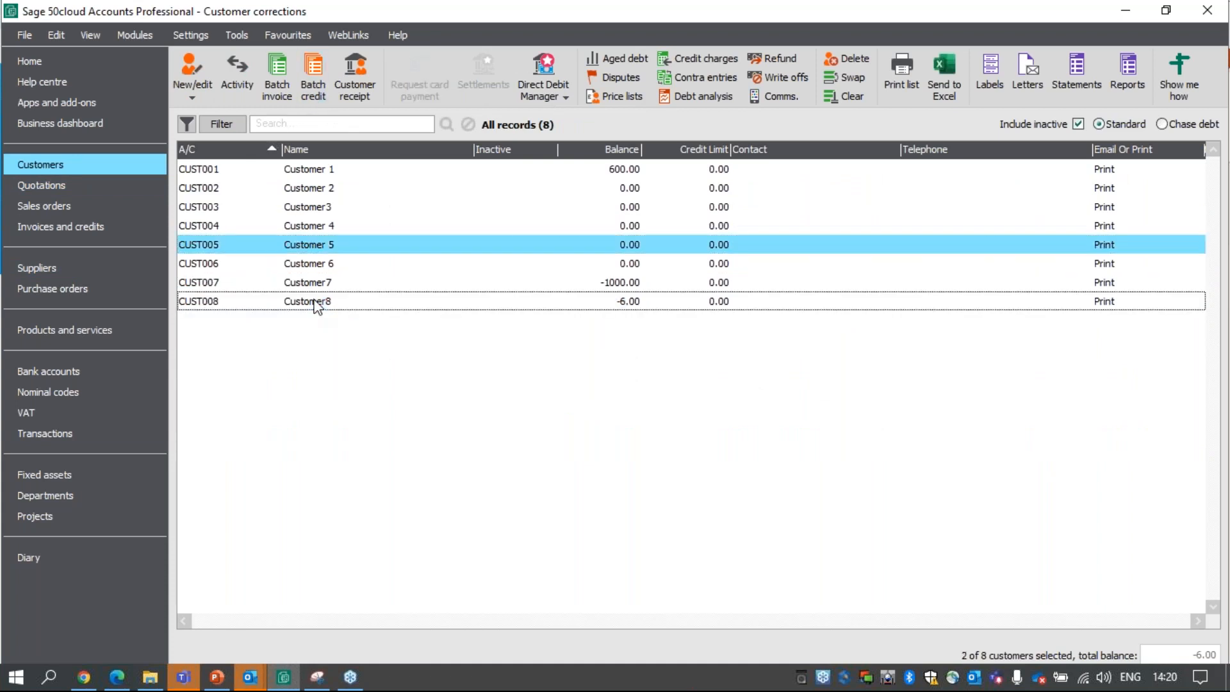
left_click(313, 80)
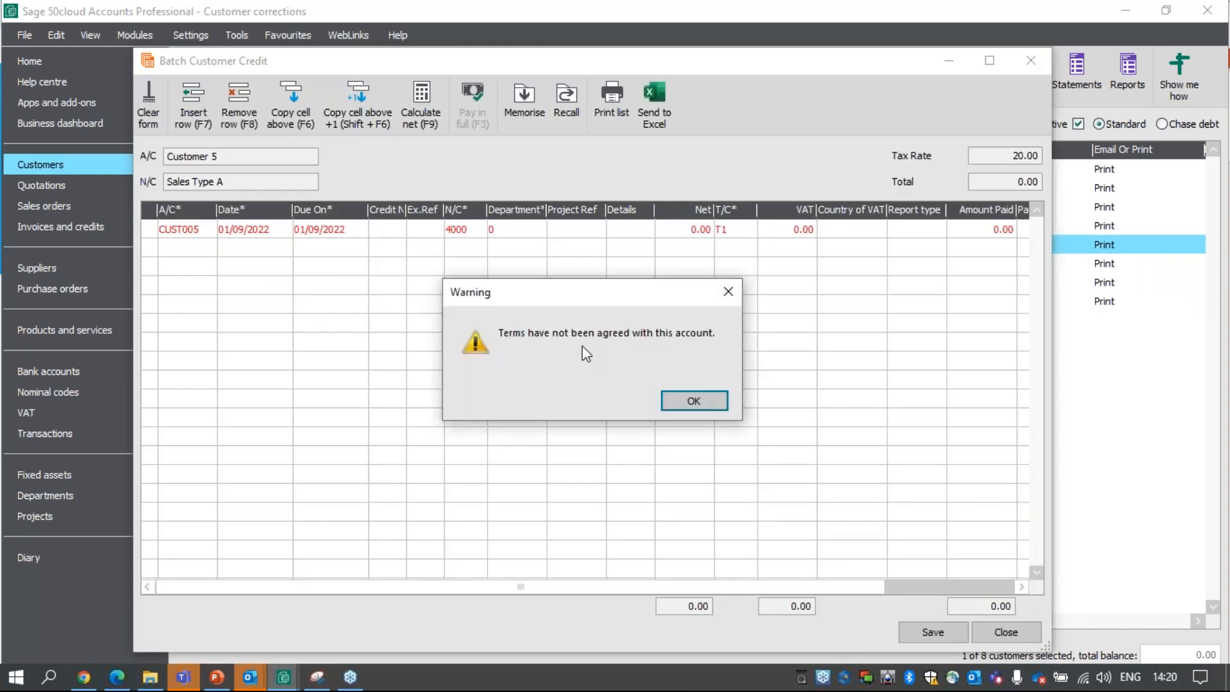
left_click(699, 399)
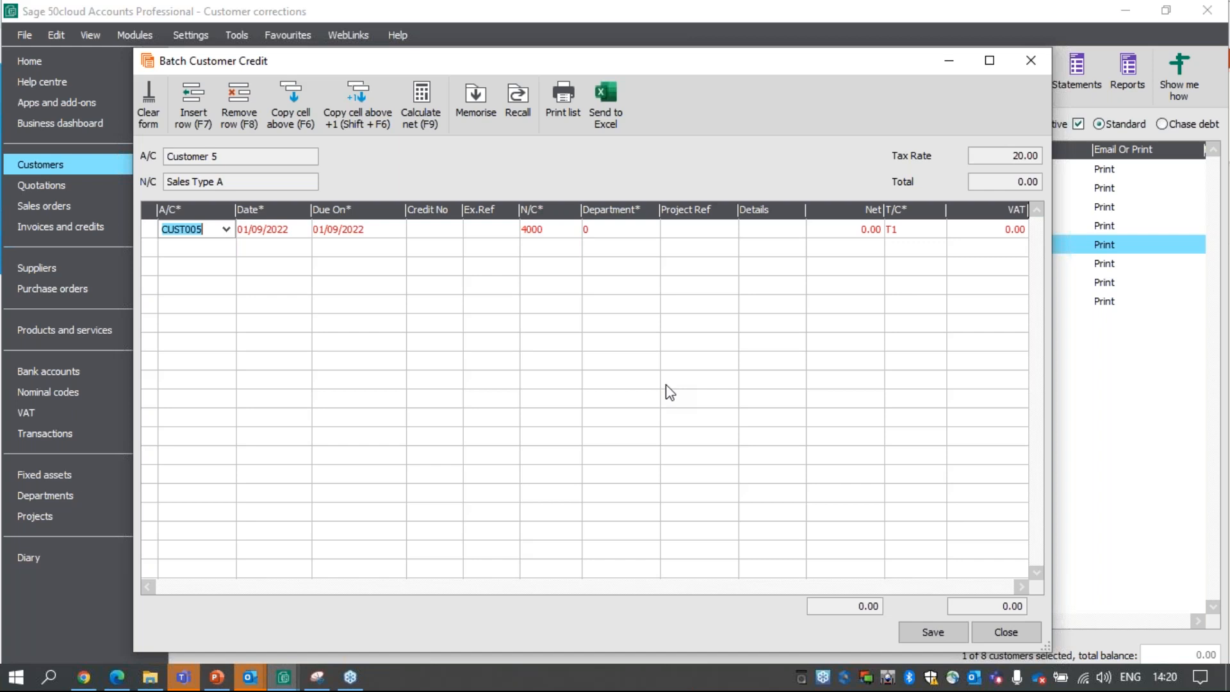
Enter nominal code 4900 and a net amount of 6000.00 on Customer 5's credit, save it, and return to the customer list.
left_click(567, 225)
key("BackSpace")
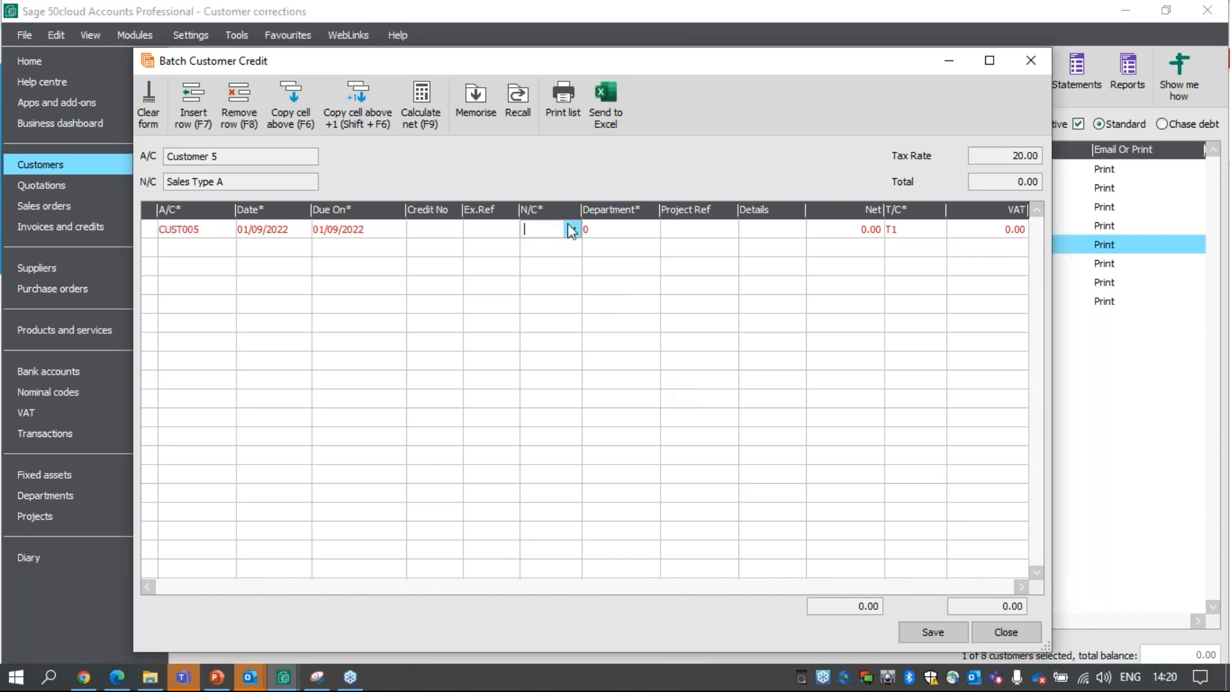
type("49")
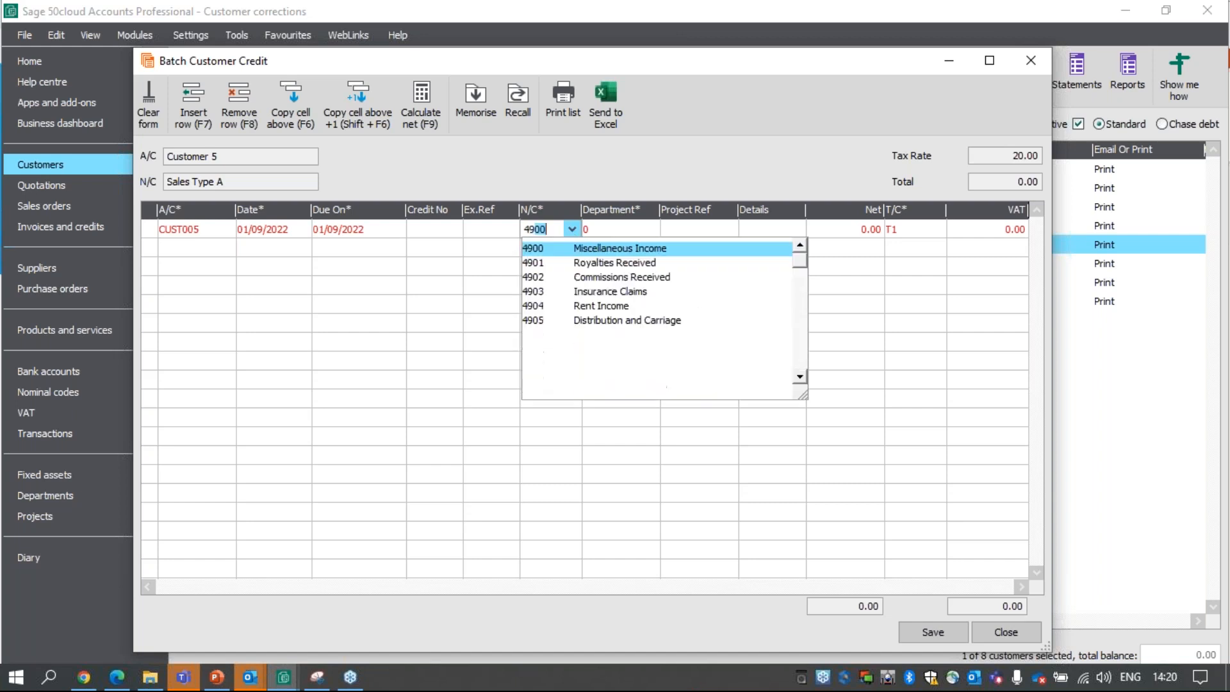
type("00")
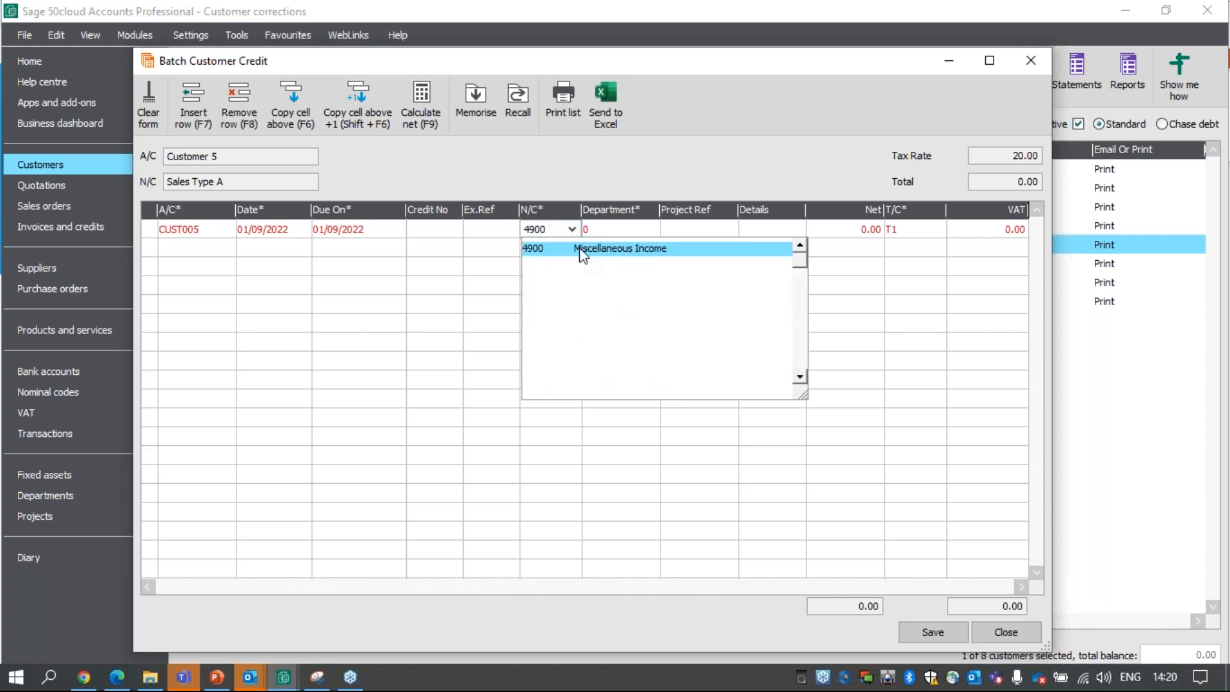
left_click(581, 250)
left_click(831, 230)
type("6000")
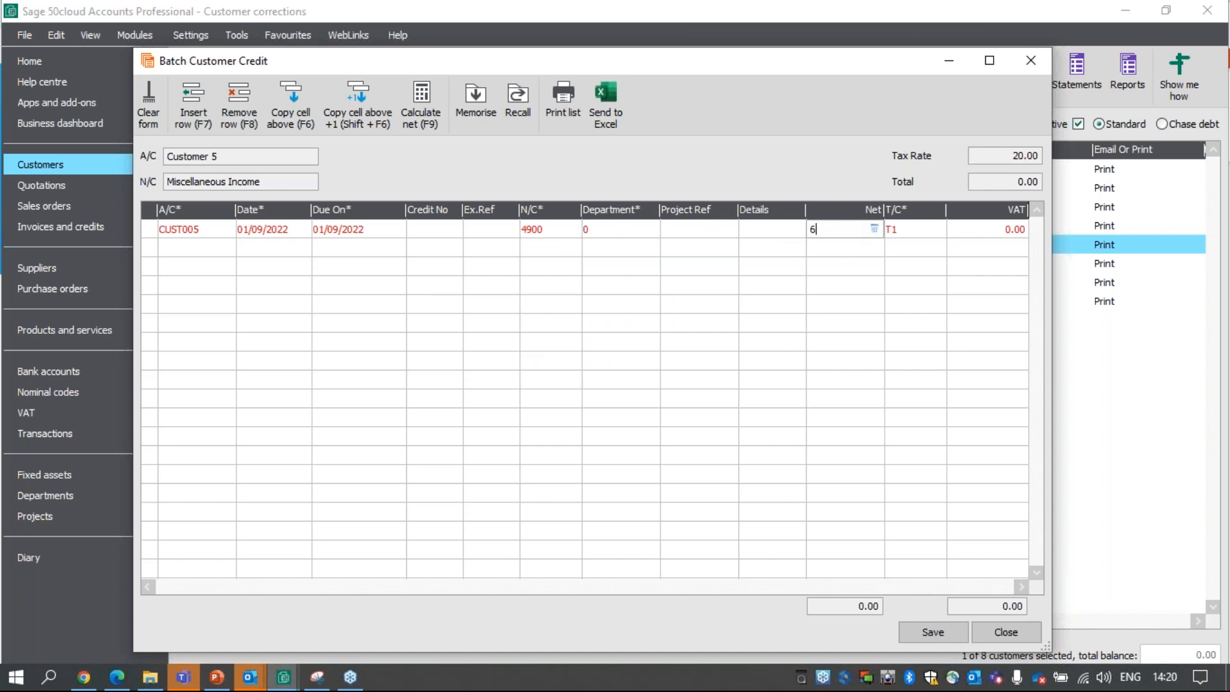
left_click(918, 235)
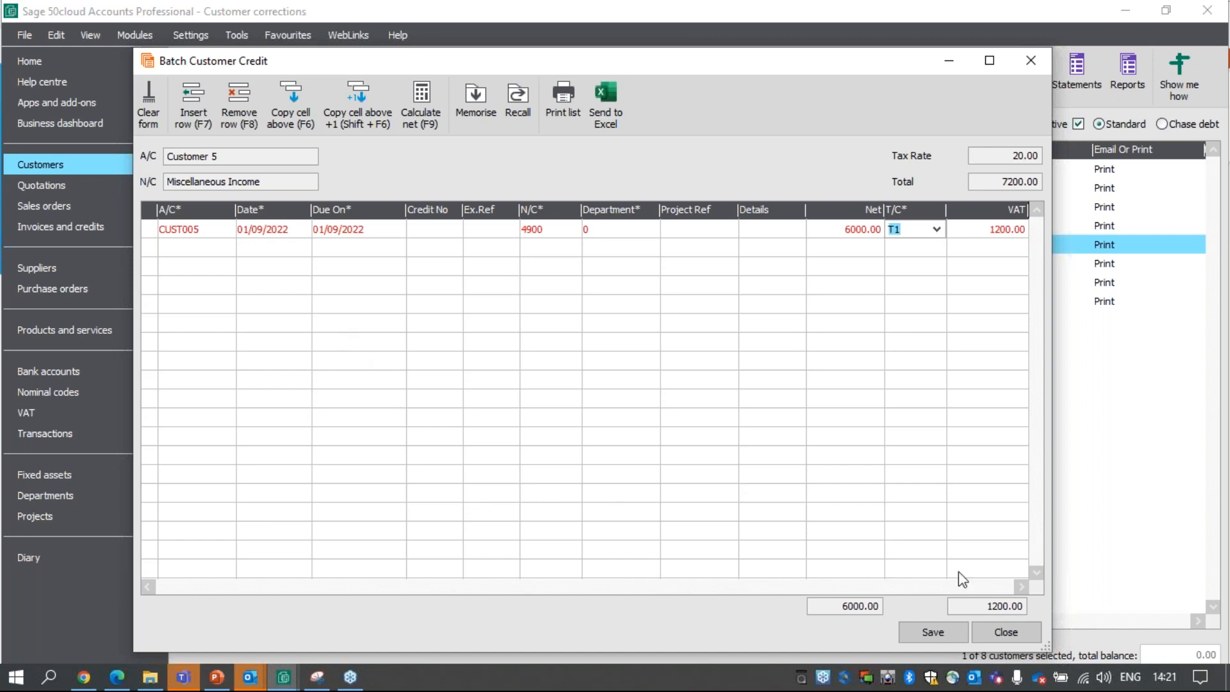
left_click(943, 634)
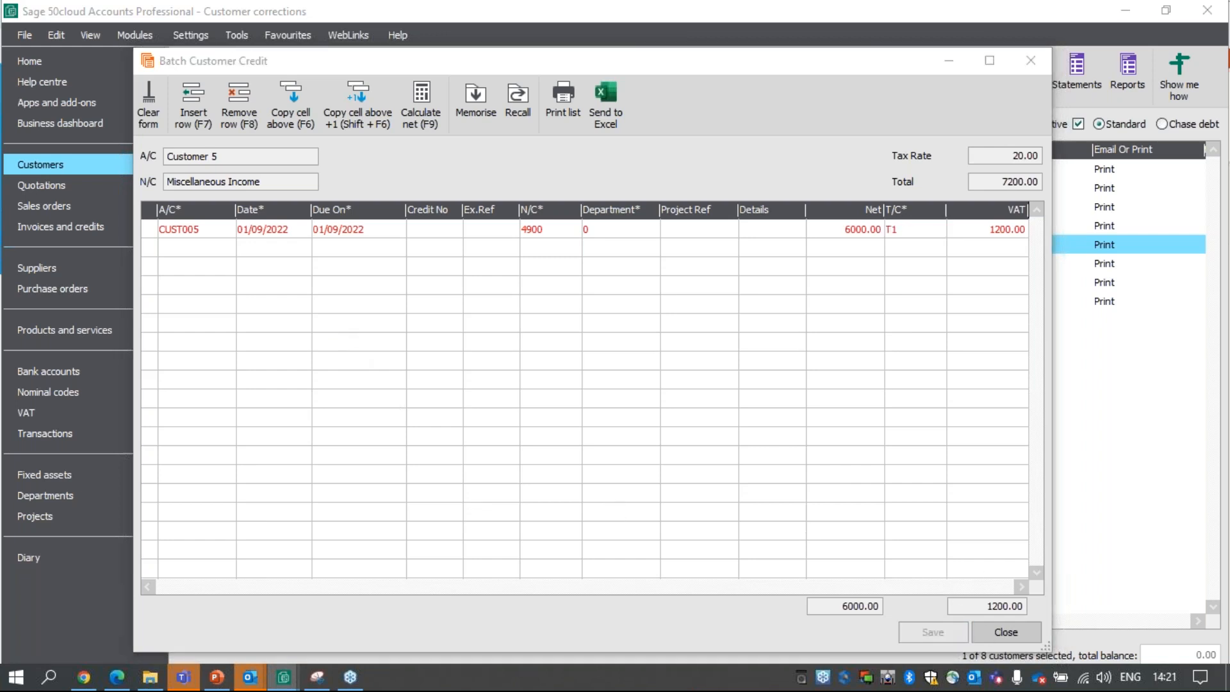
left_click(1006, 632)
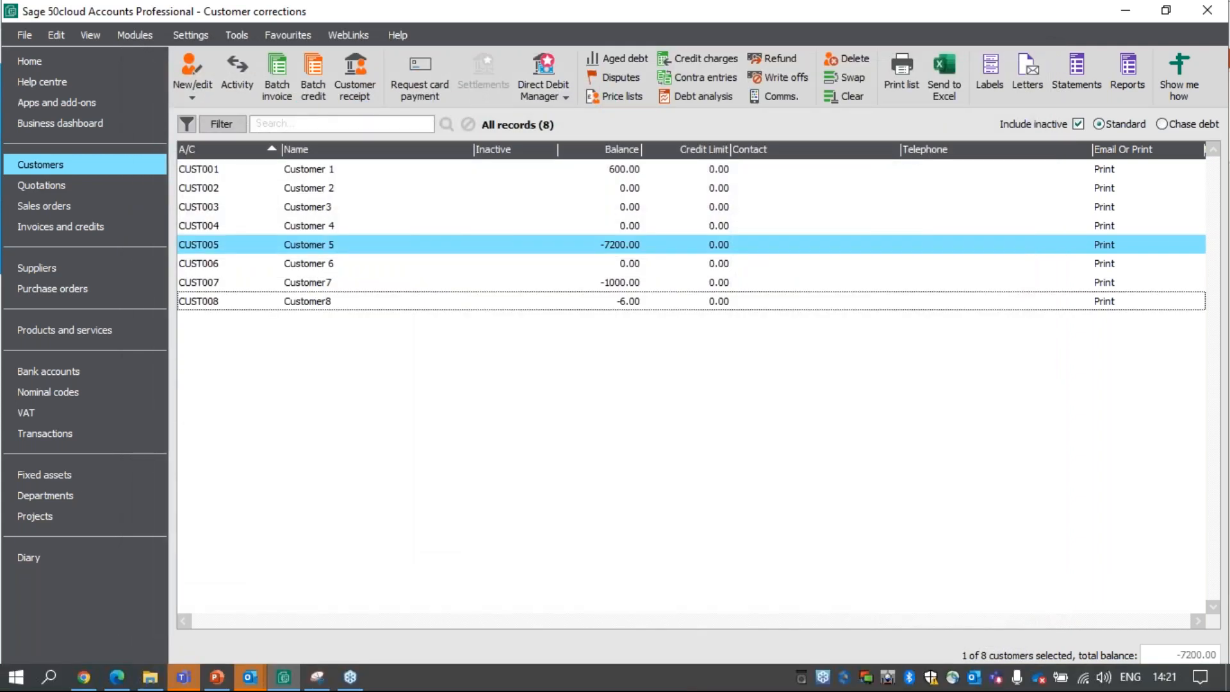
left_click(552, 249)
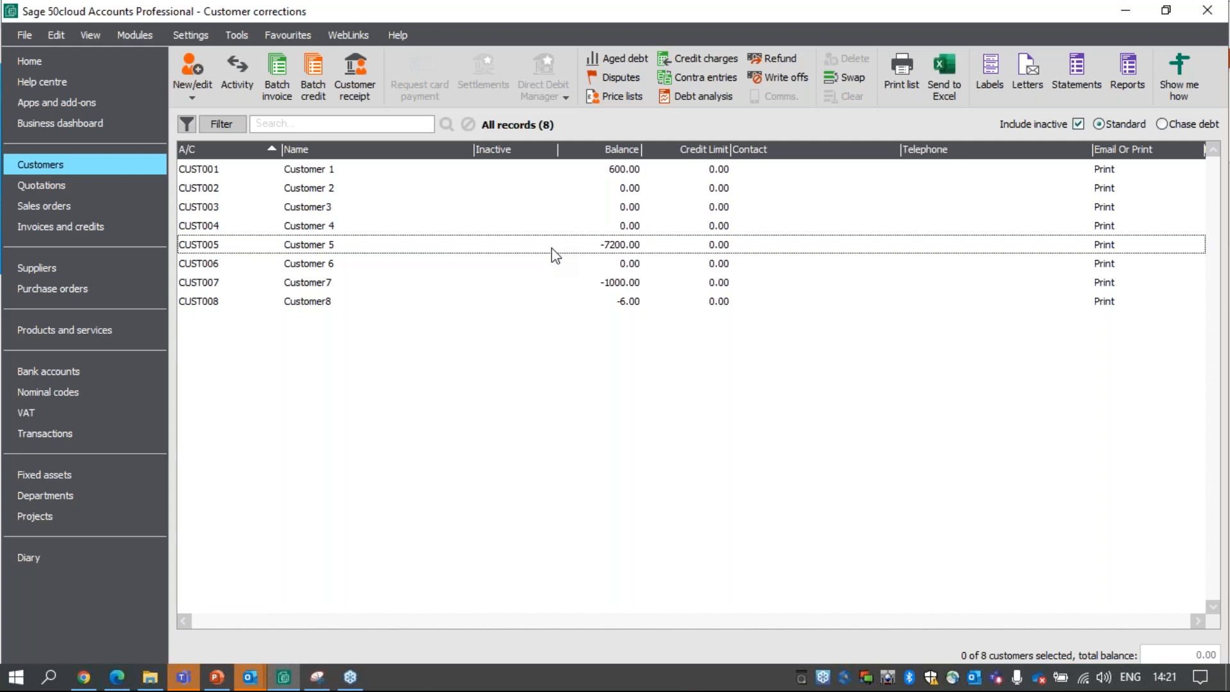
Open a customer refund from the Bank Current Account and select Customer 5's account.
left_click(770, 58)
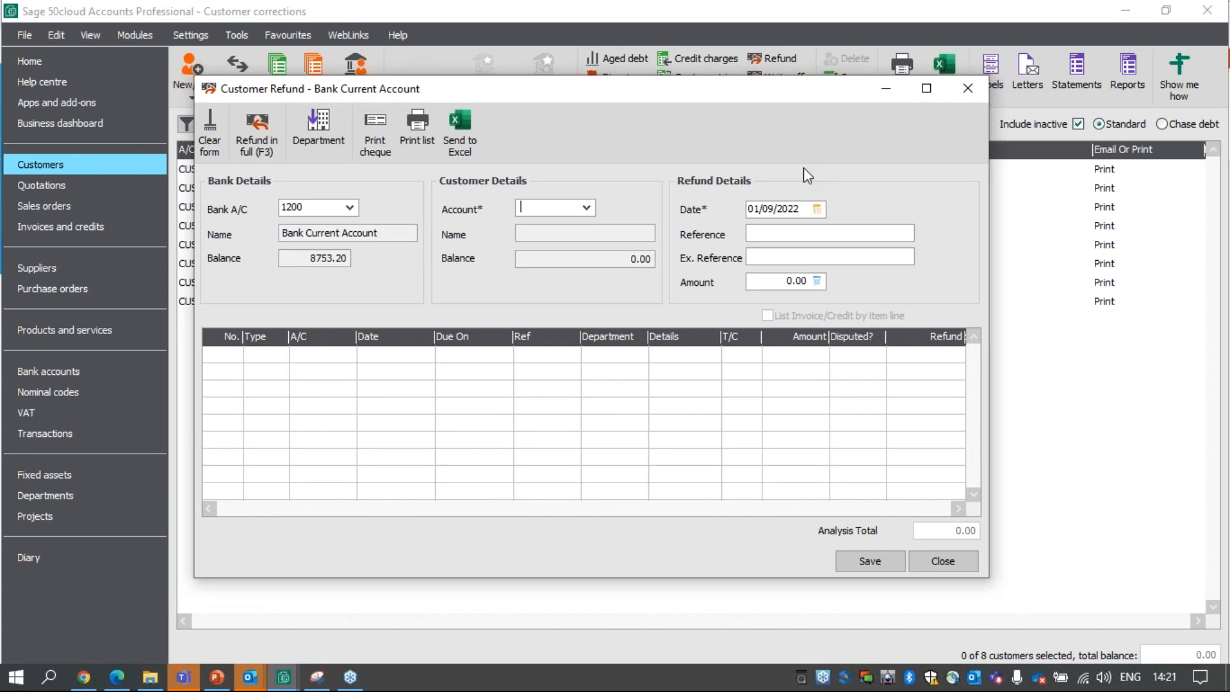
type("C")
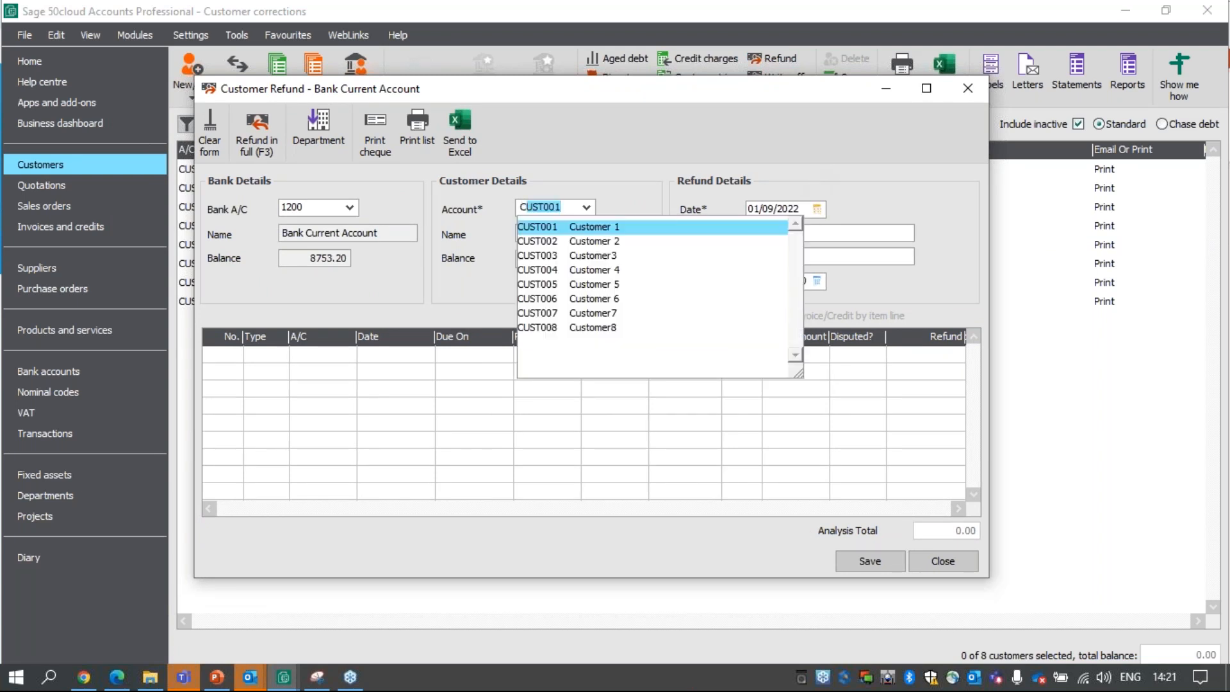
type("US")
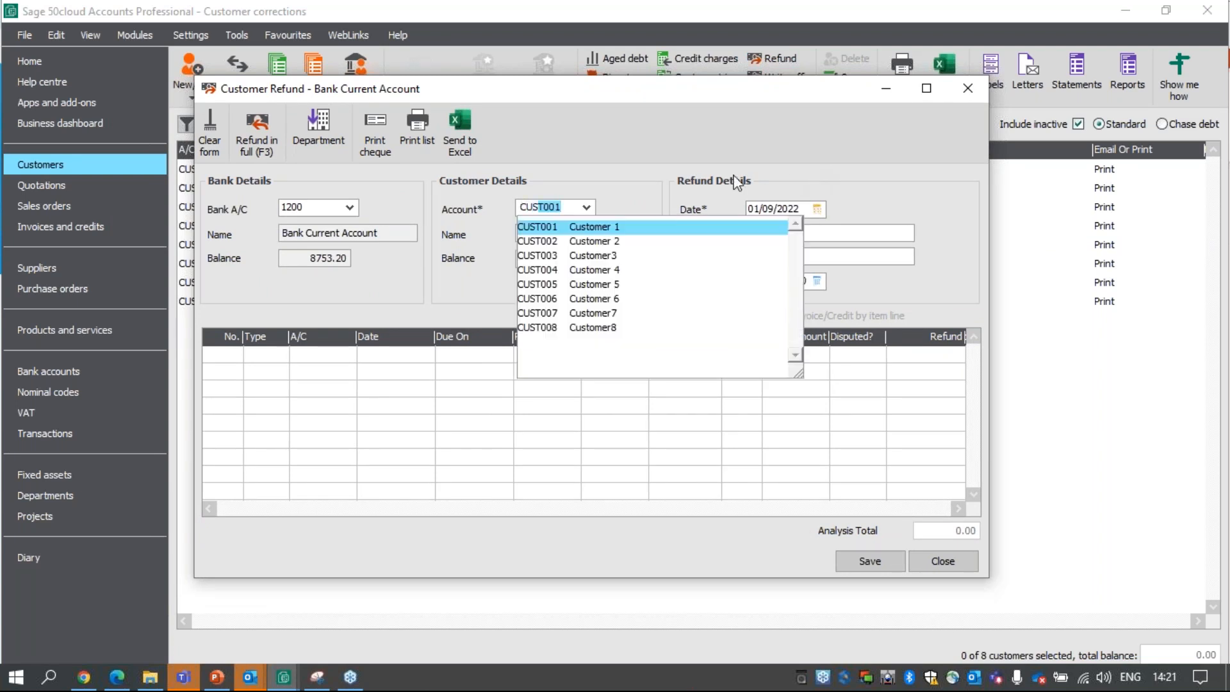
left_click(548, 285)
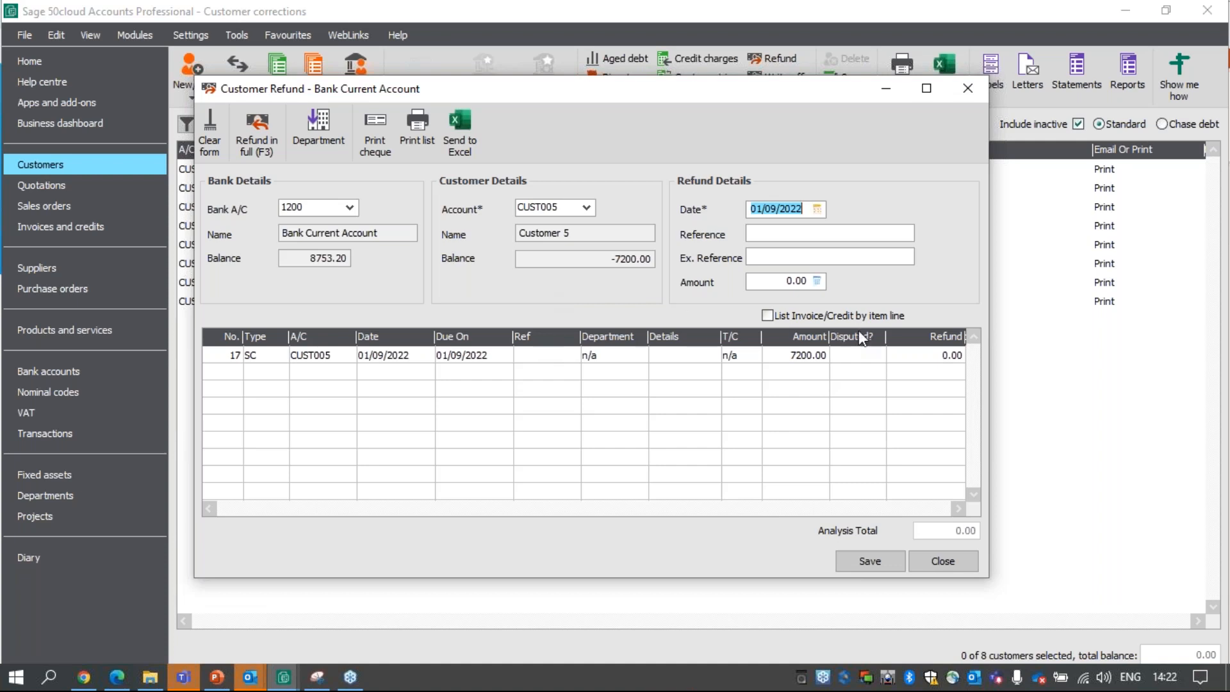
Refund Customer 5's sales credit in full, save the refund and return to the customer list.
left_click(914, 356)
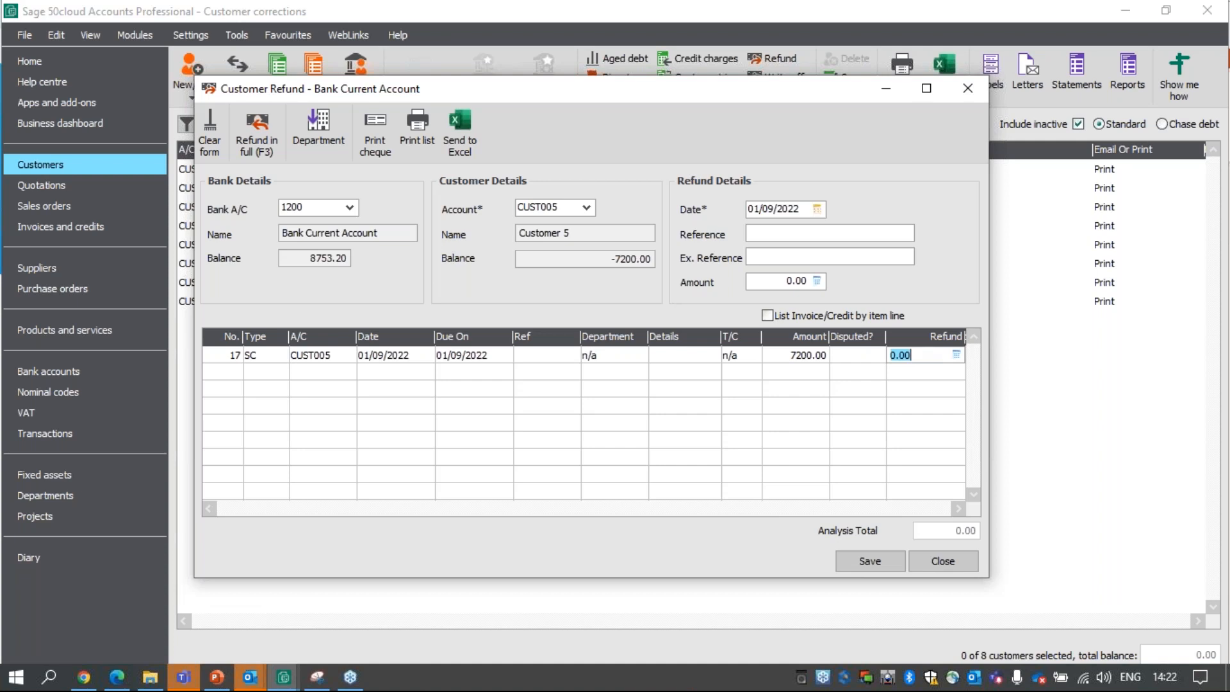
left_click(258, 141)
left_click(894, 564)
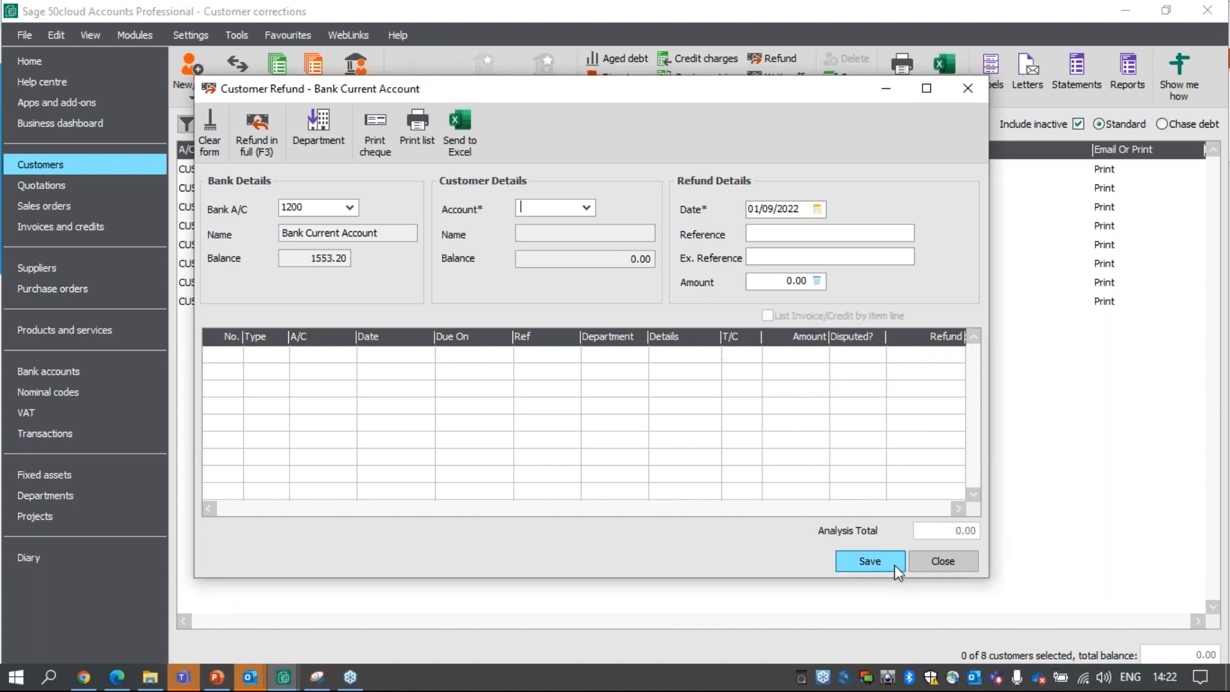
left_click(939, 564)
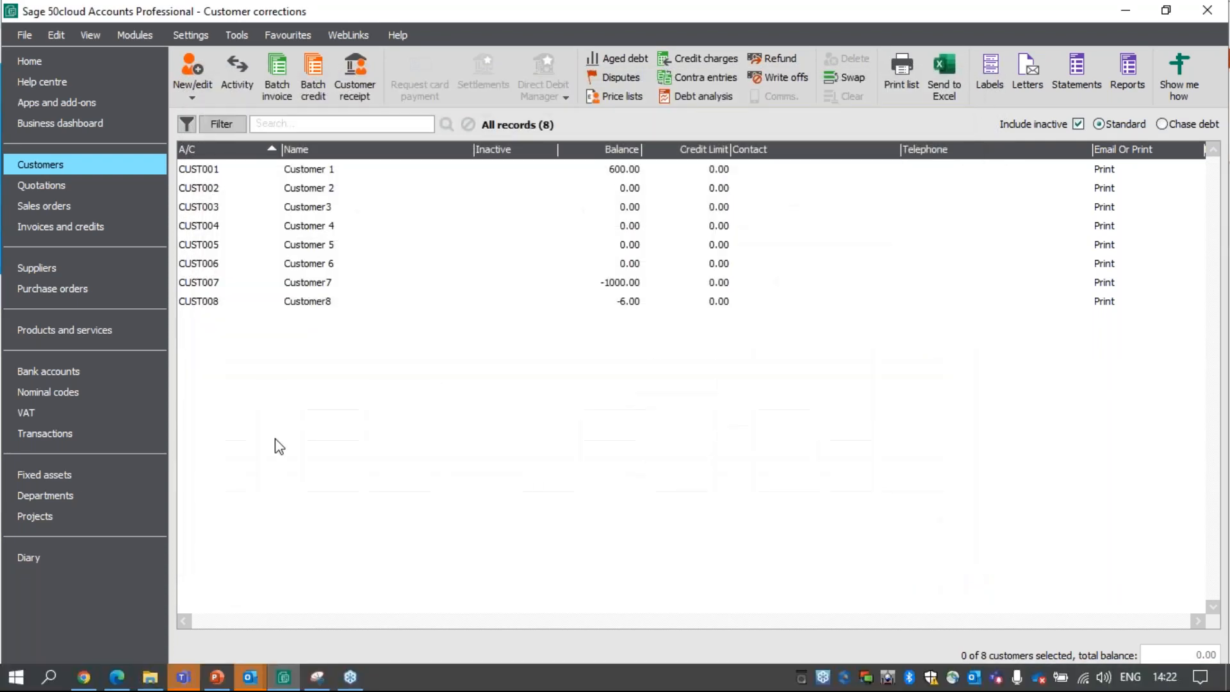
Review Customer 5's sales credit and sales payment entries in the transaction list.
left_click(98, 433)
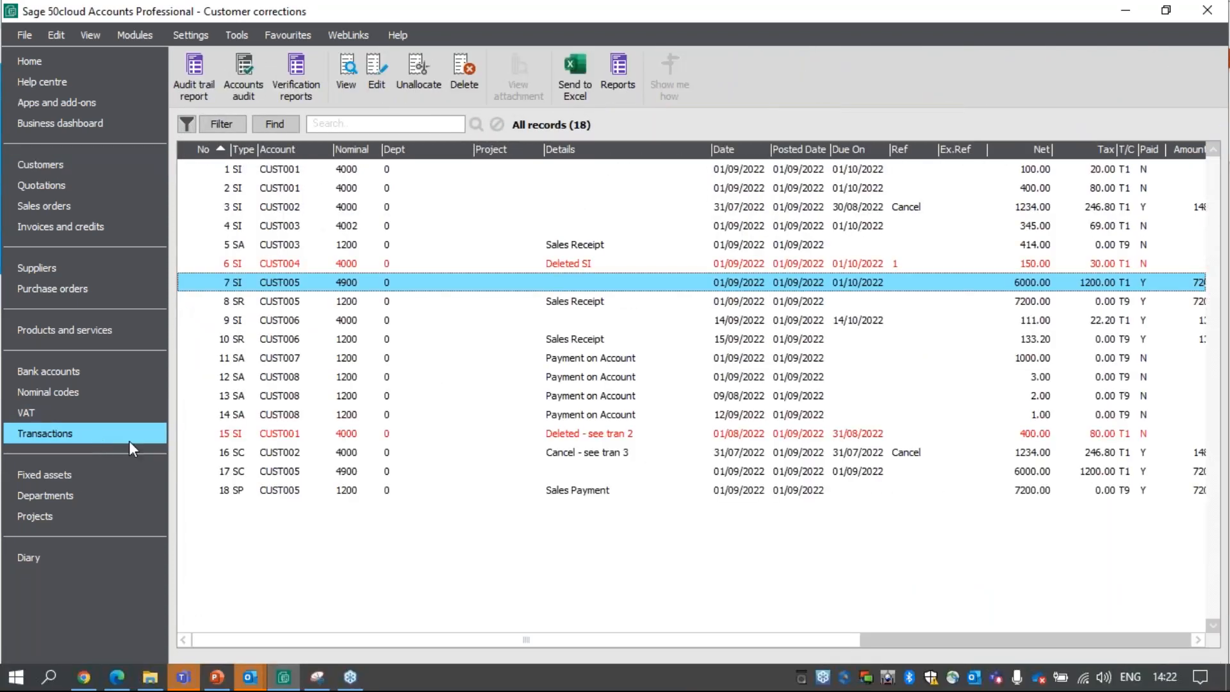
left_click(583, 492)
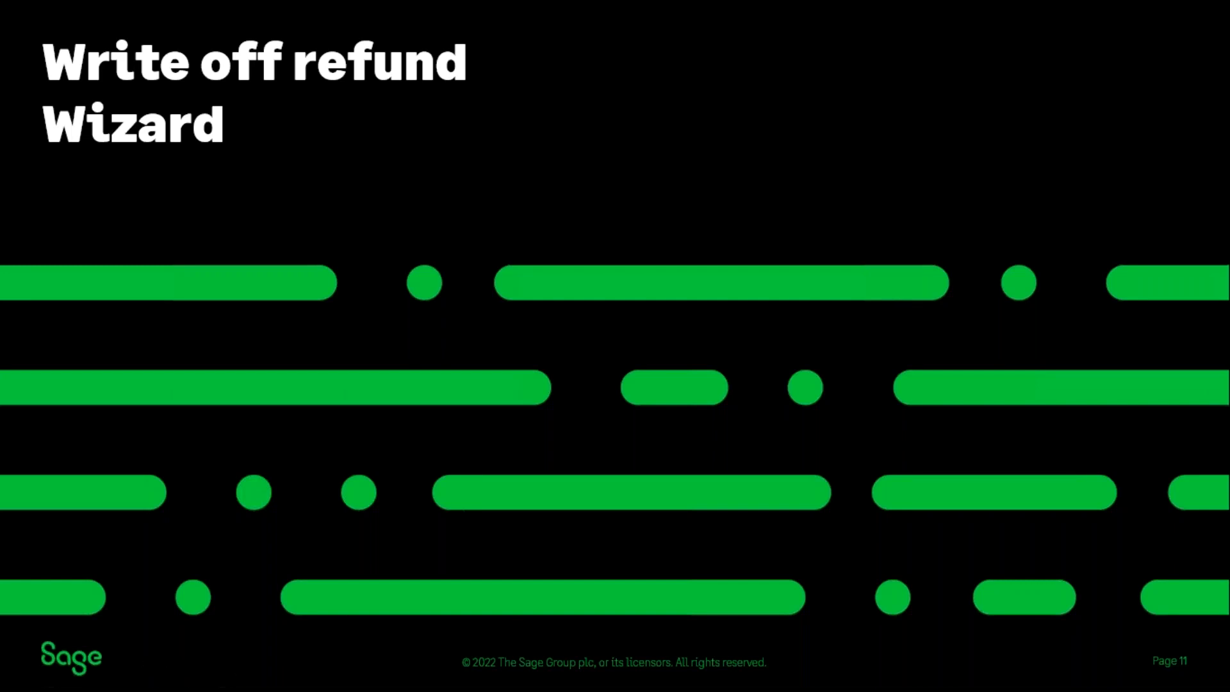
key("Right")
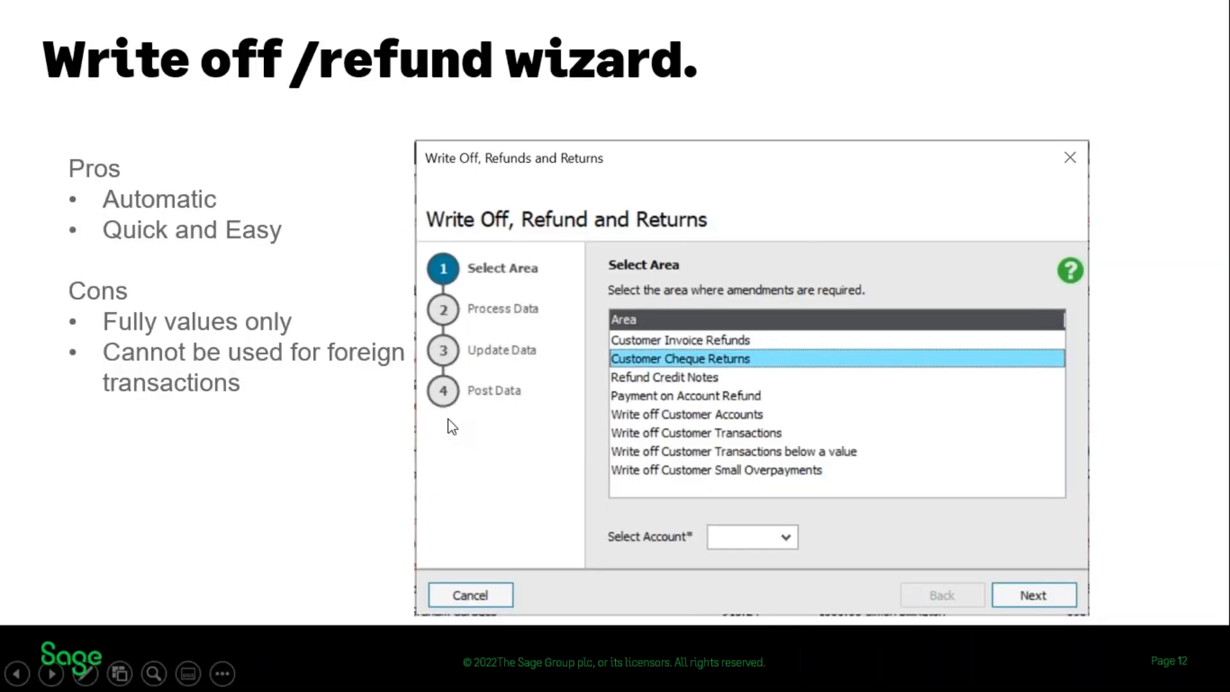
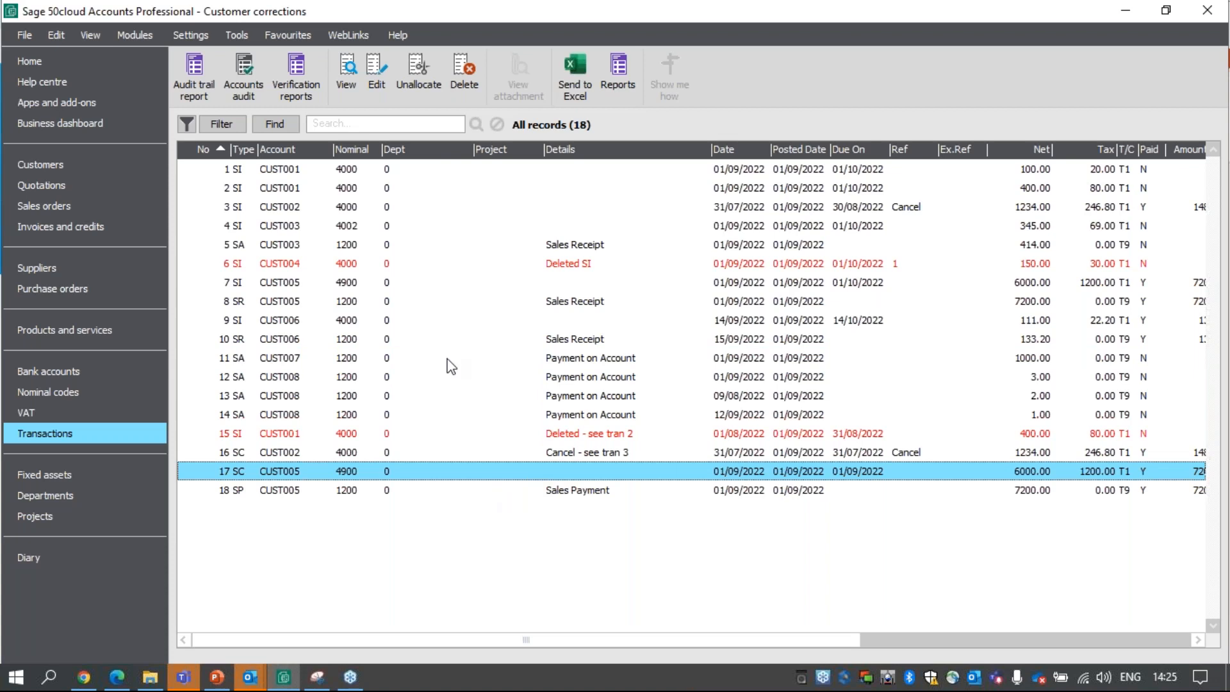
Start a write-off, refund and return for Customer 6 using the Customer Invoice Refunds area, and continue to the invoice selection.
left_click(449, 346)
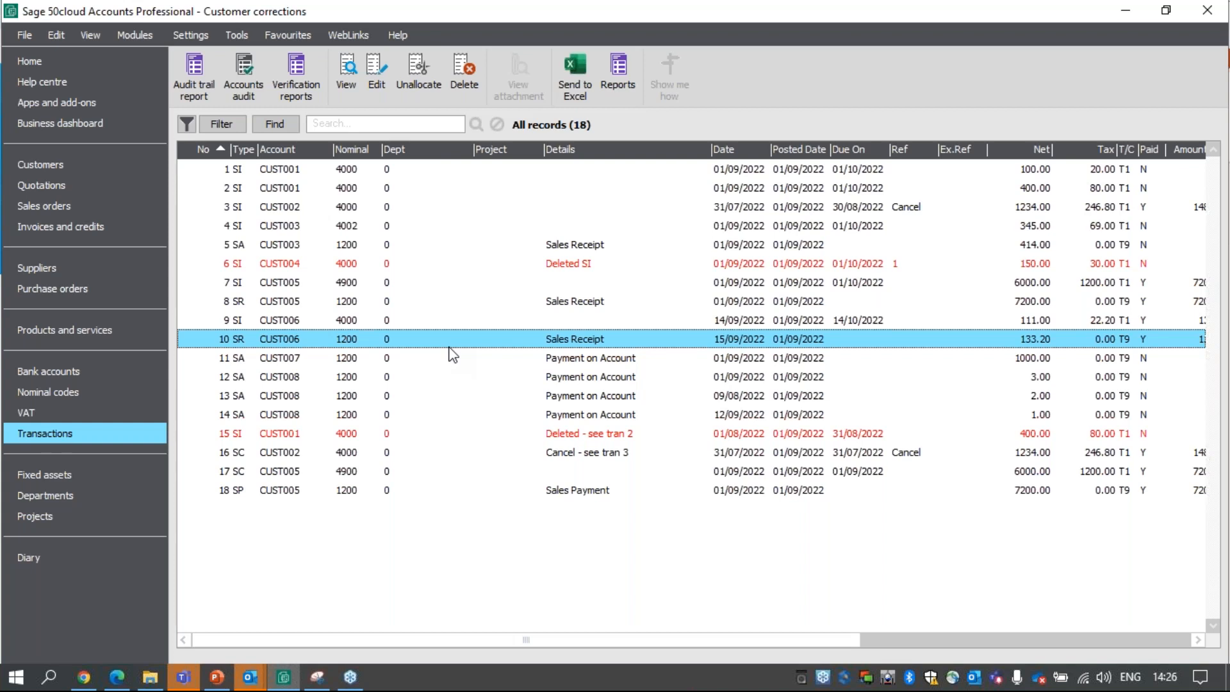
left_click(82, 165)
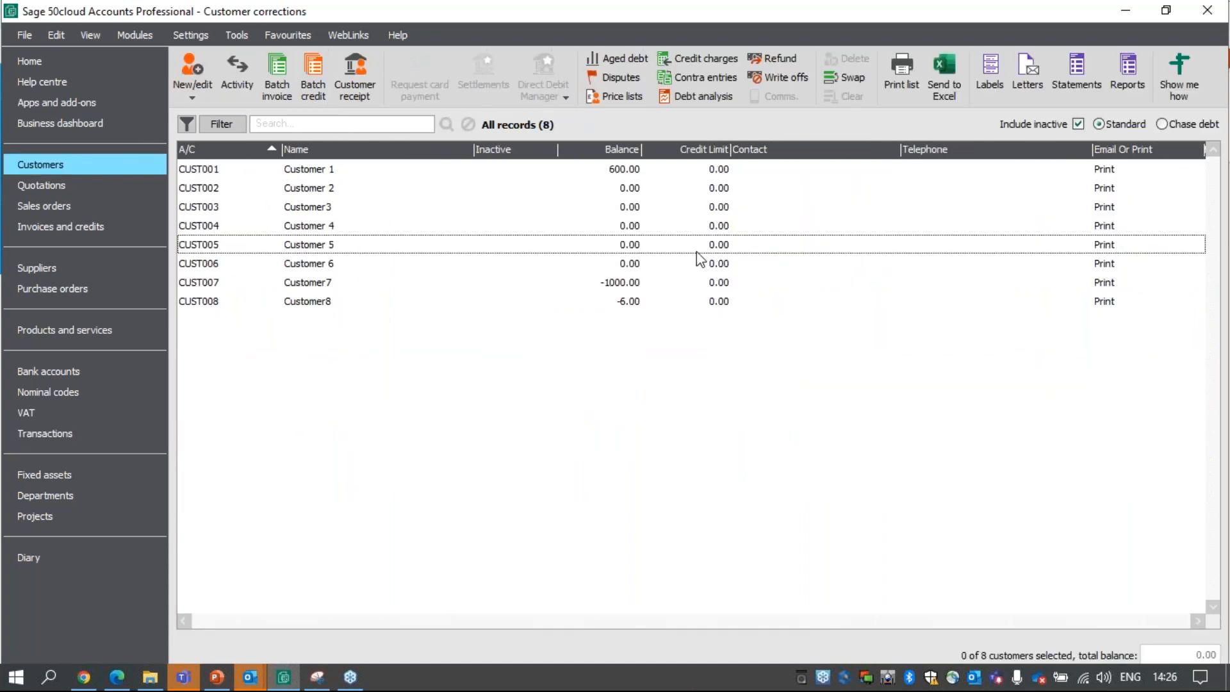
left_click(788, 78)
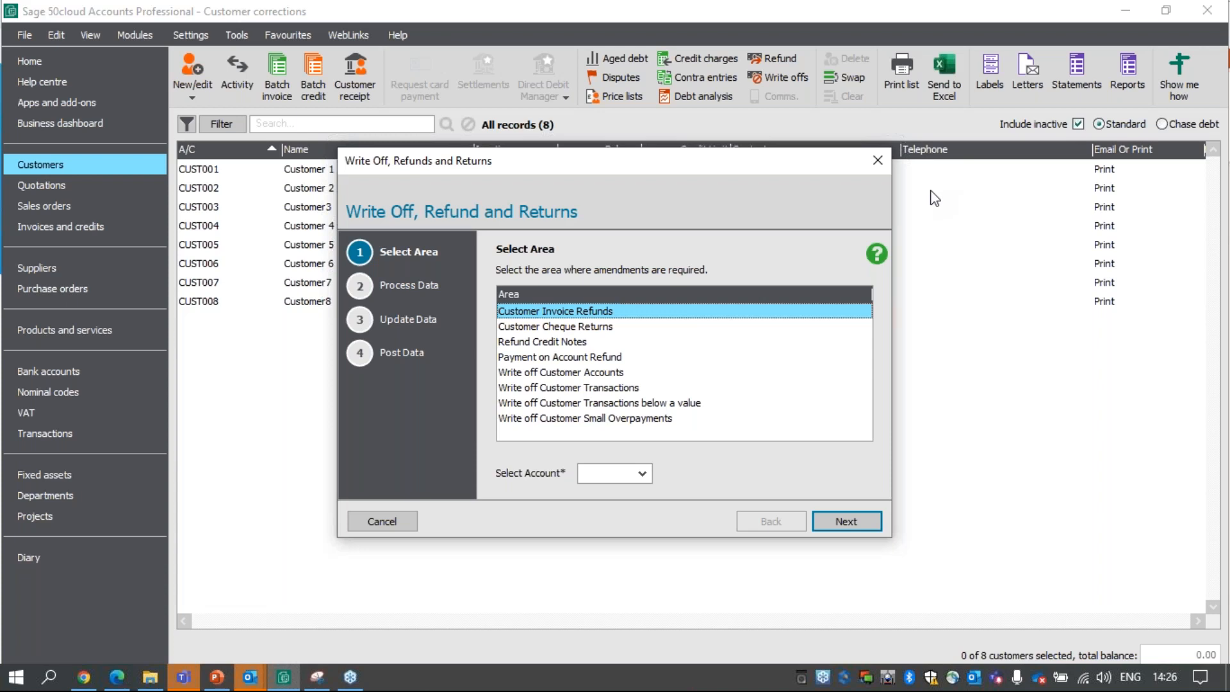
left_click(641, 474)
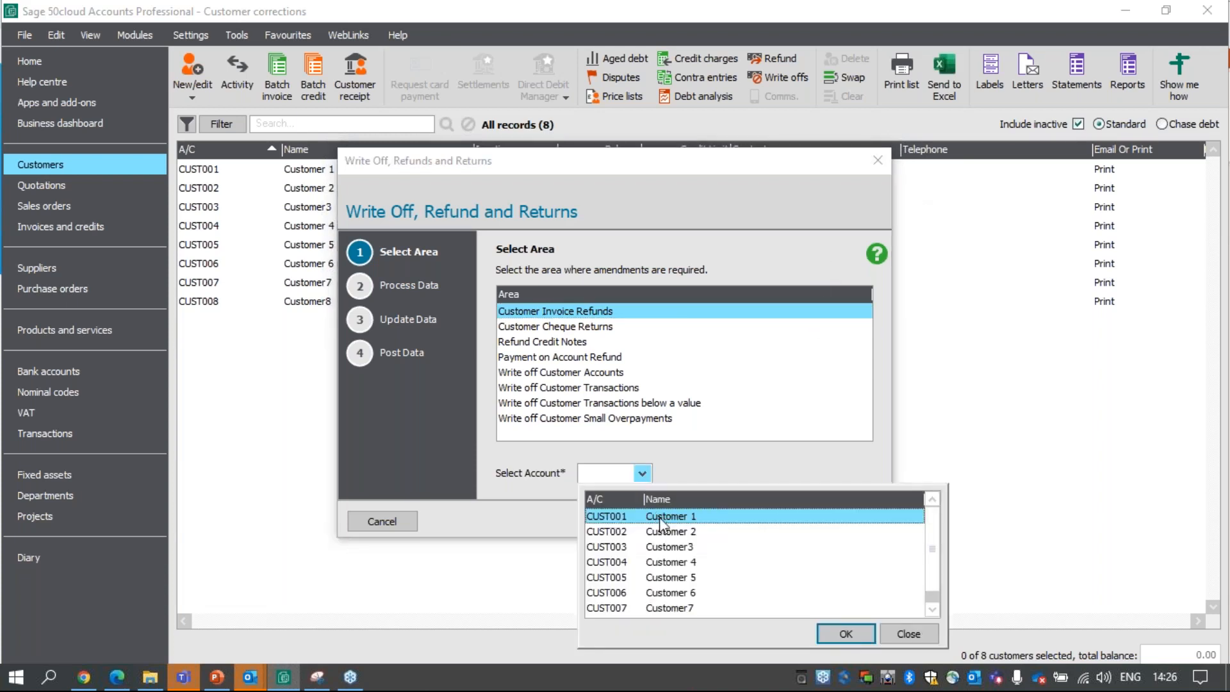
left_click(667, 593)
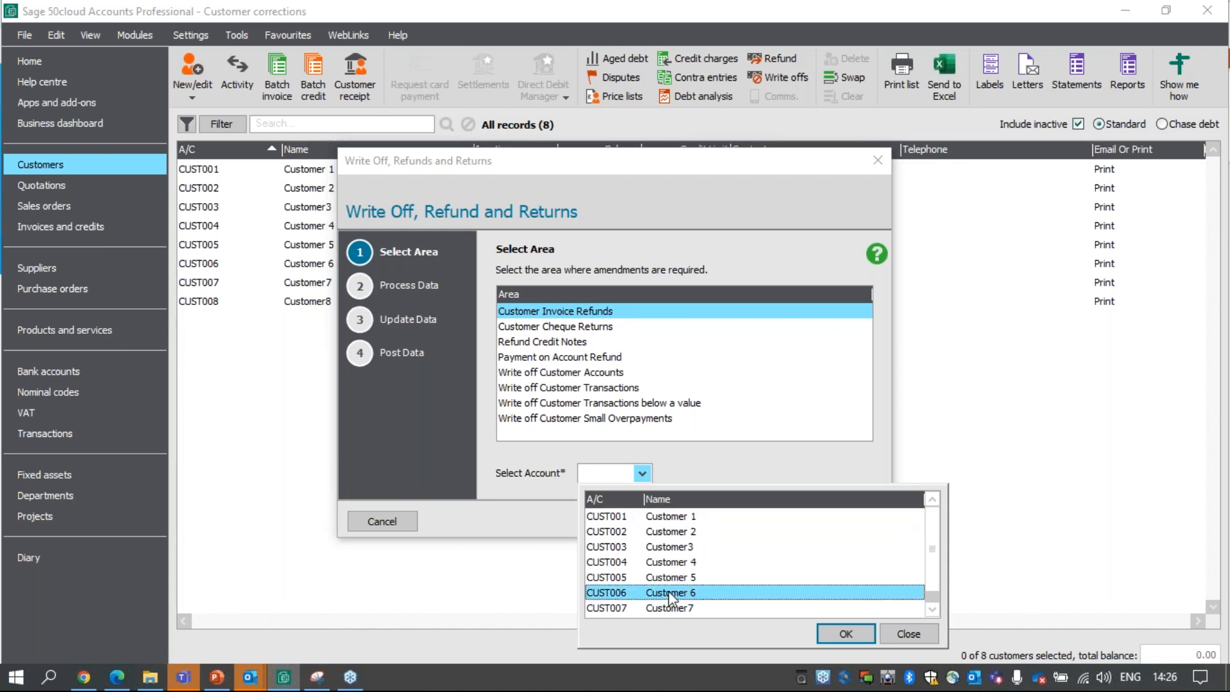
left_click(839, 626)
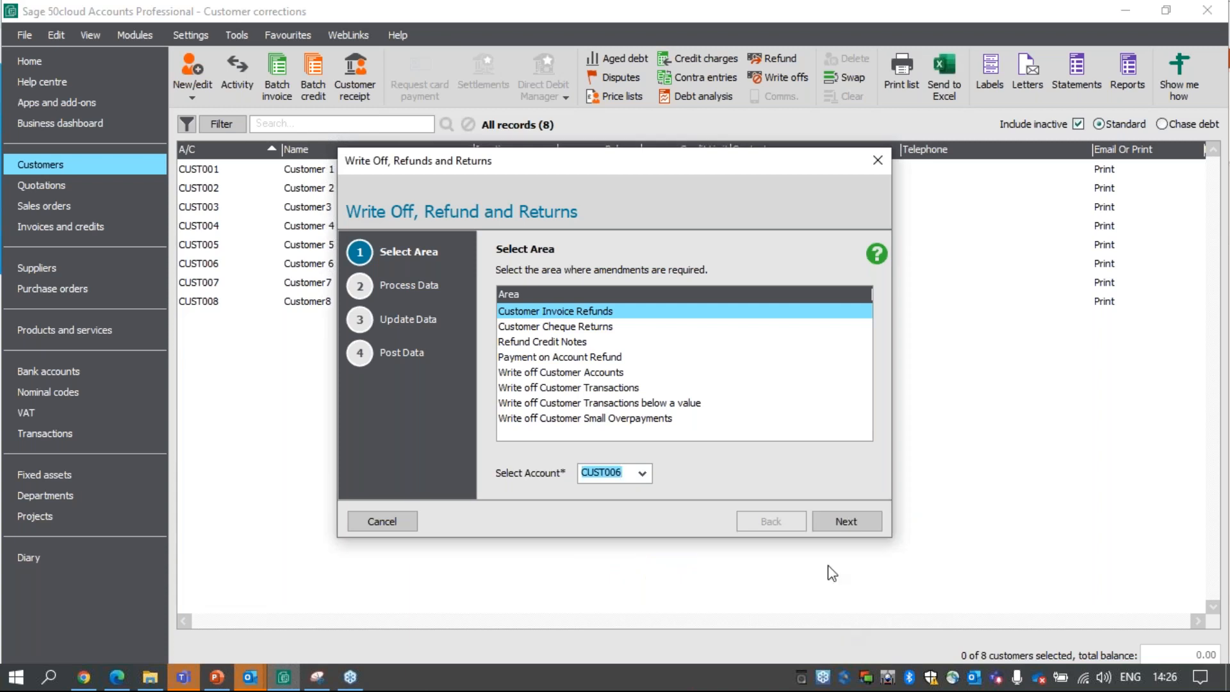
left_click(846, 522)
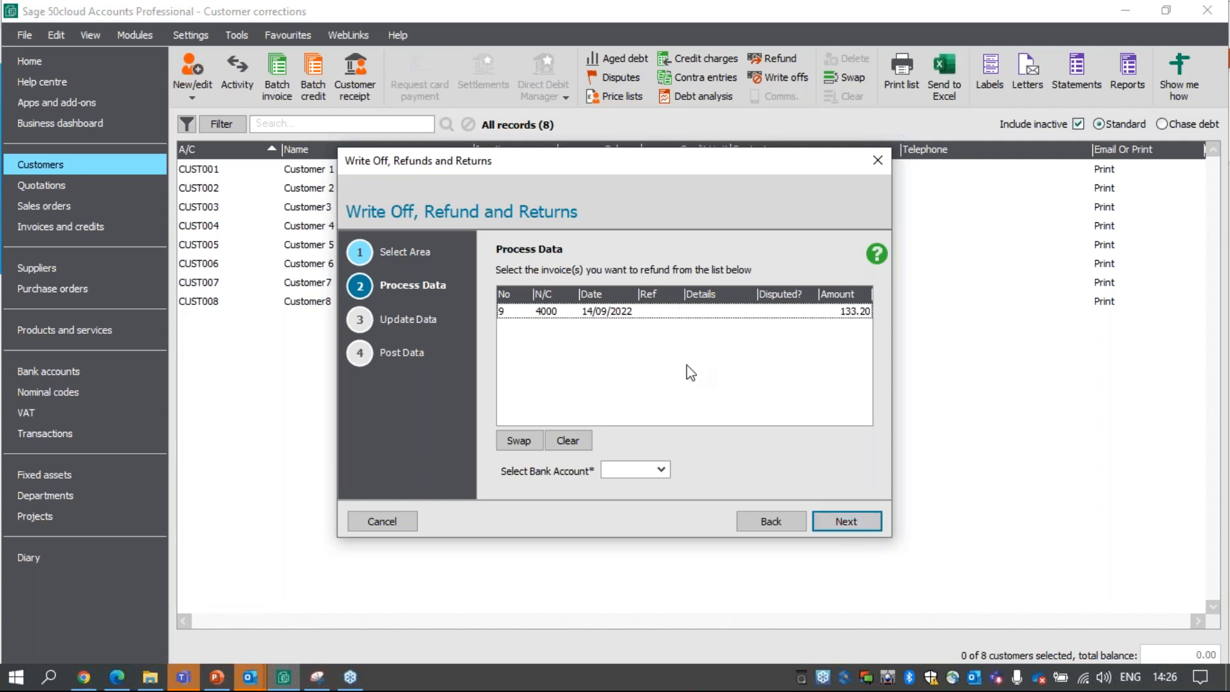
Select invoice transaction 9 for refund from bank account 1200 (Bank Current Account) and continue to the date settings.
left_click(641, 314)
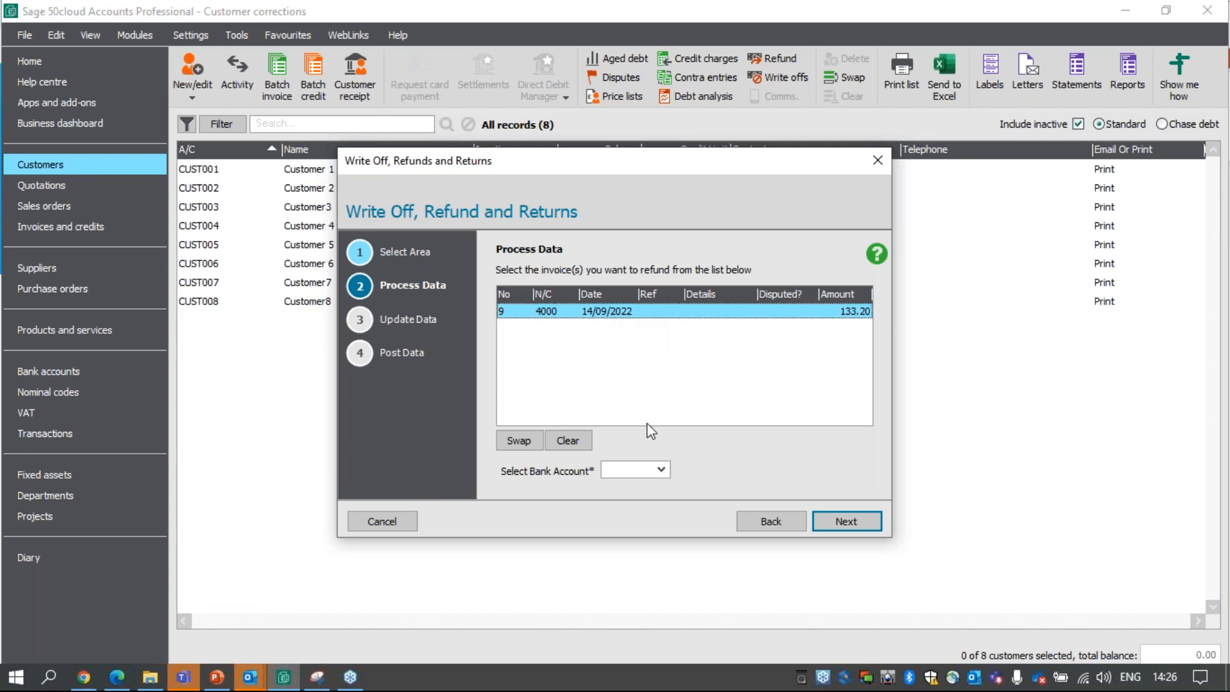
left_click(661, 470)
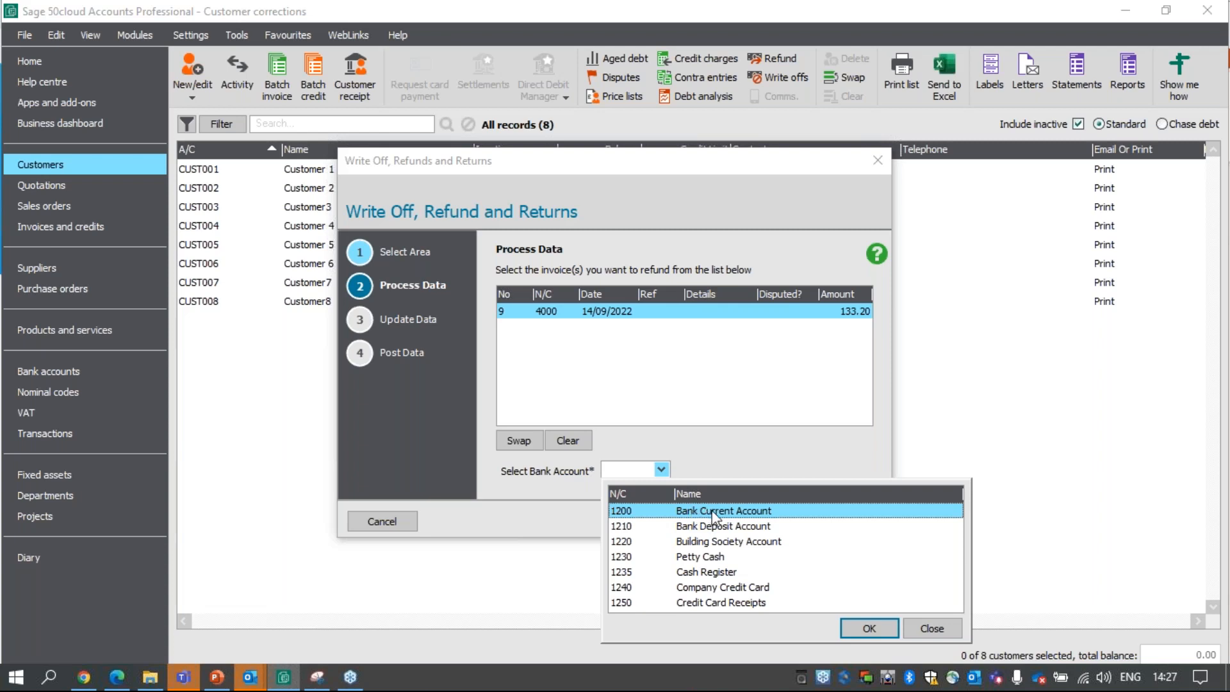
left_click(870, 629)
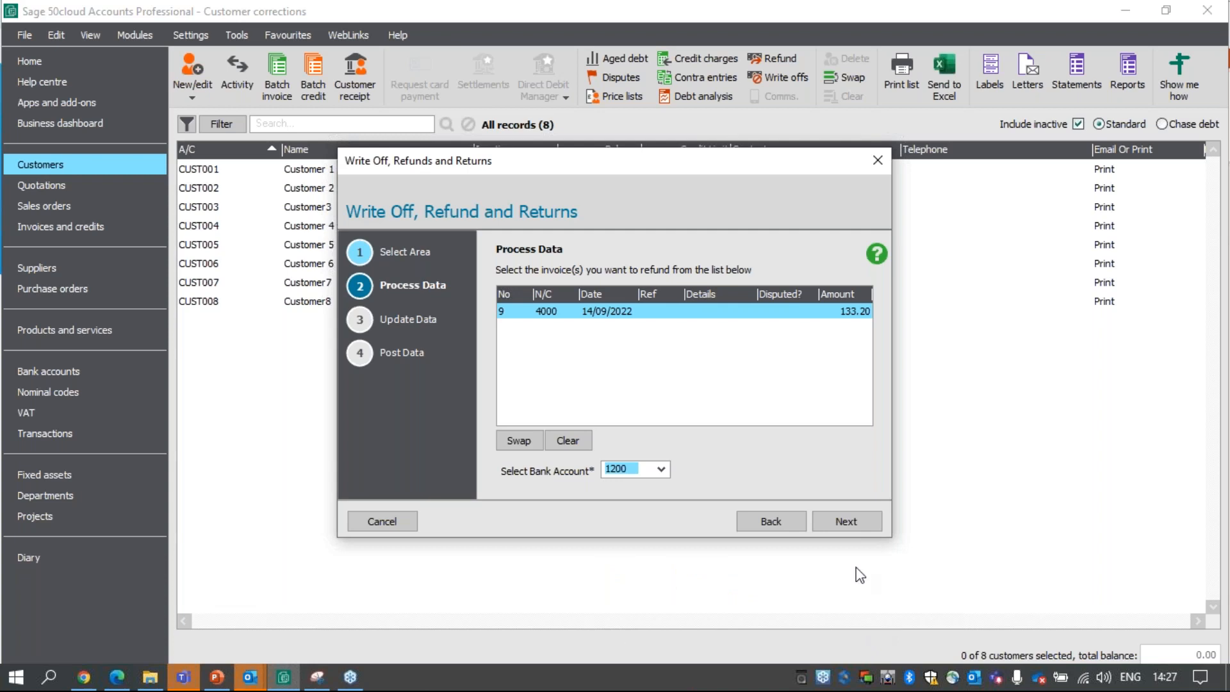
left_click(845, 520)
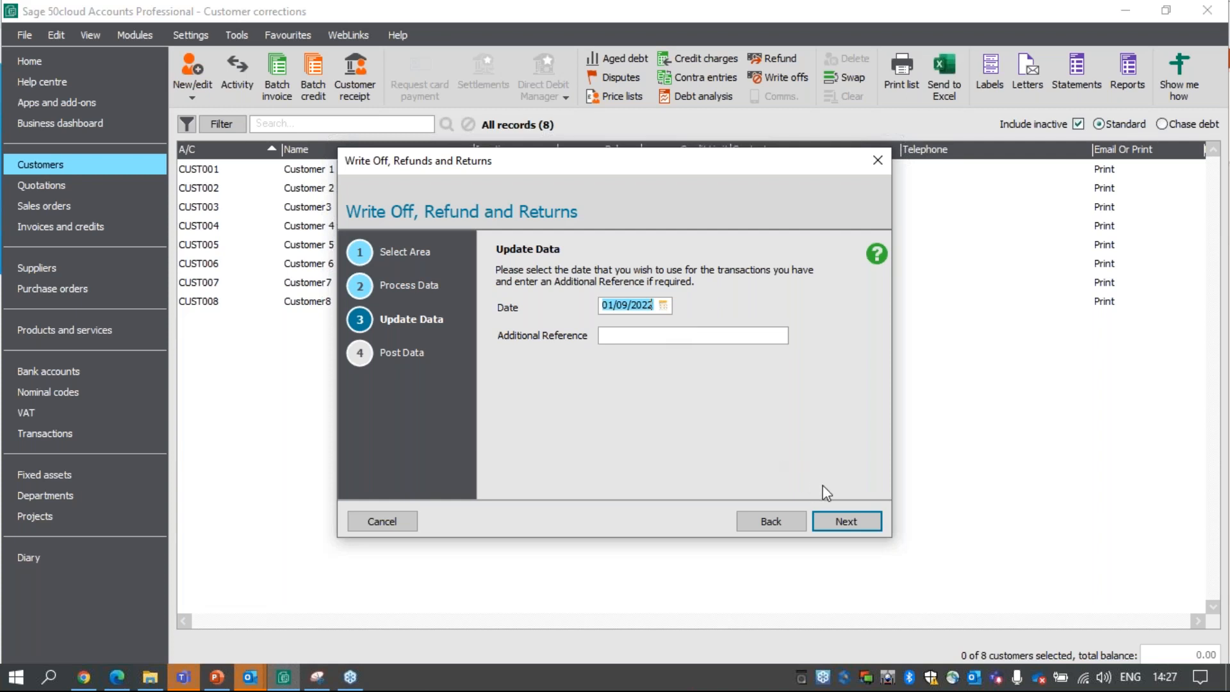
Keep 01/09/2022 as the refund date, accept posting with this date, and post Customer 6's invoice refund.
left_click(858, 524)
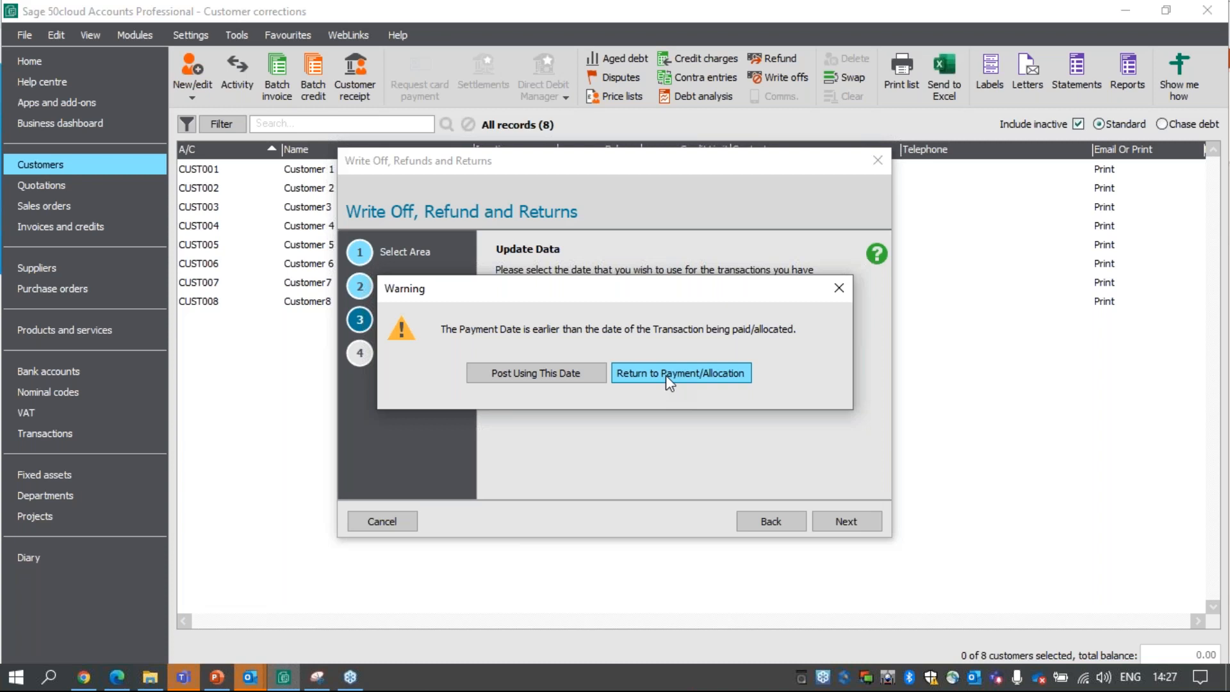
left_click(579, 377)
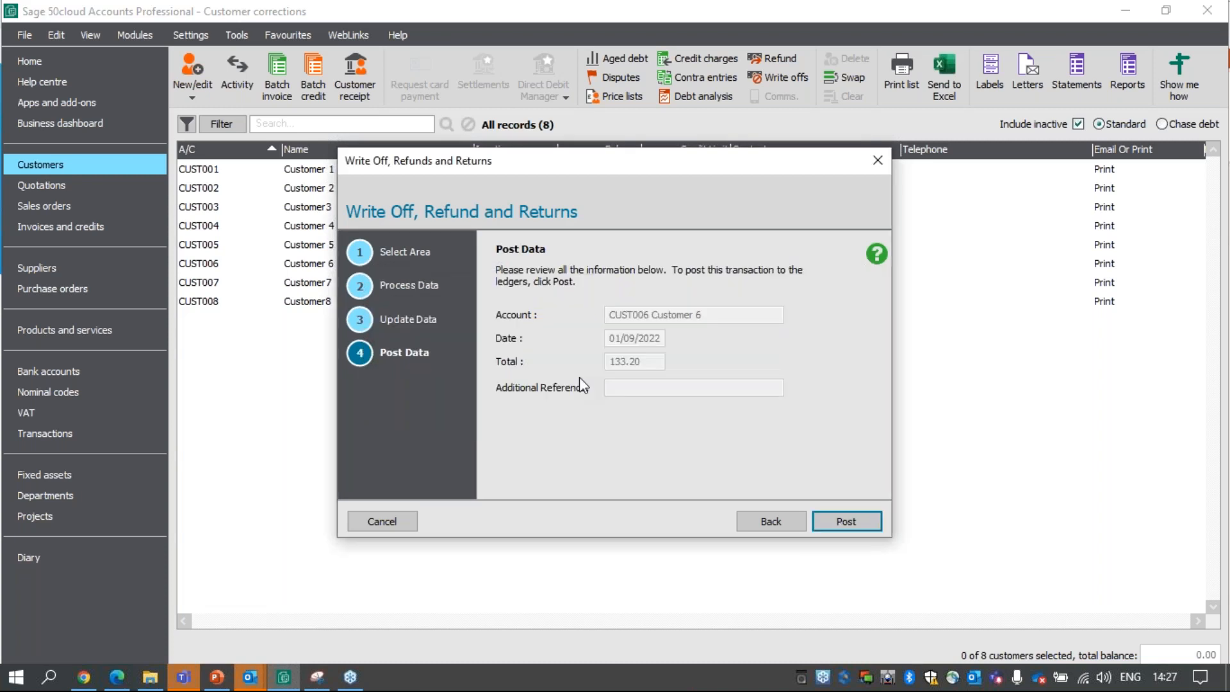
left_click(855, 526)
Review the refund credit and allocation entries for Customer 6 in the transaction list.
left_click(72, 440)
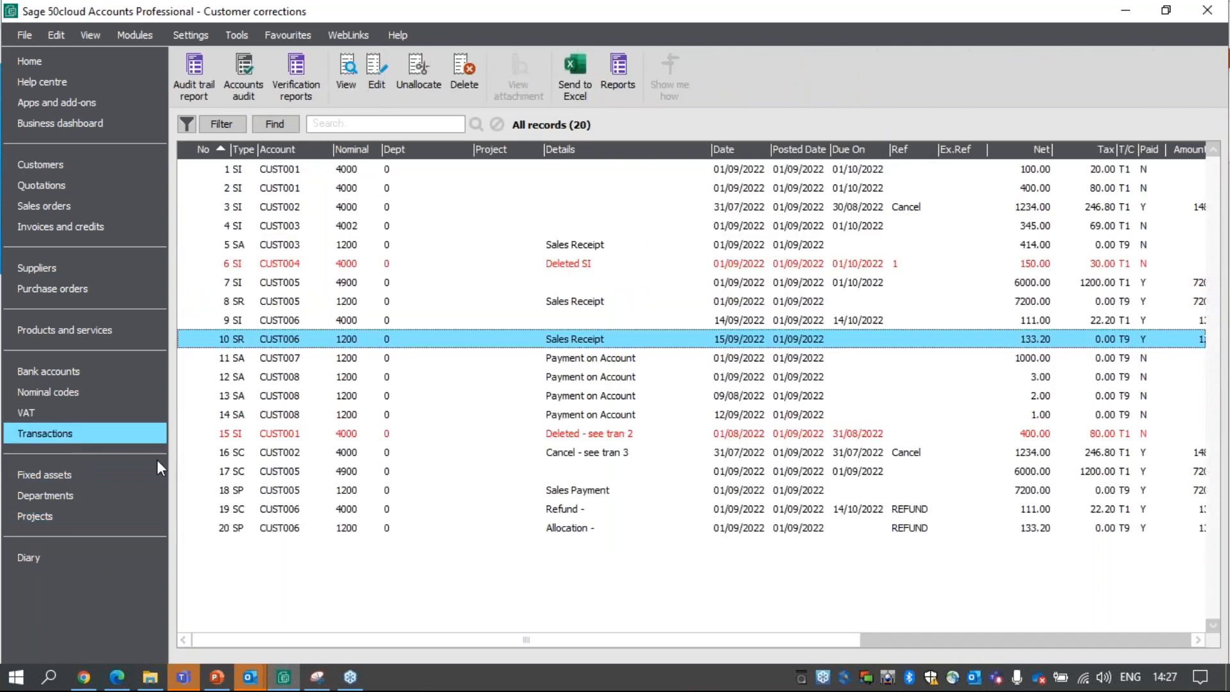
left_click(578, 529)
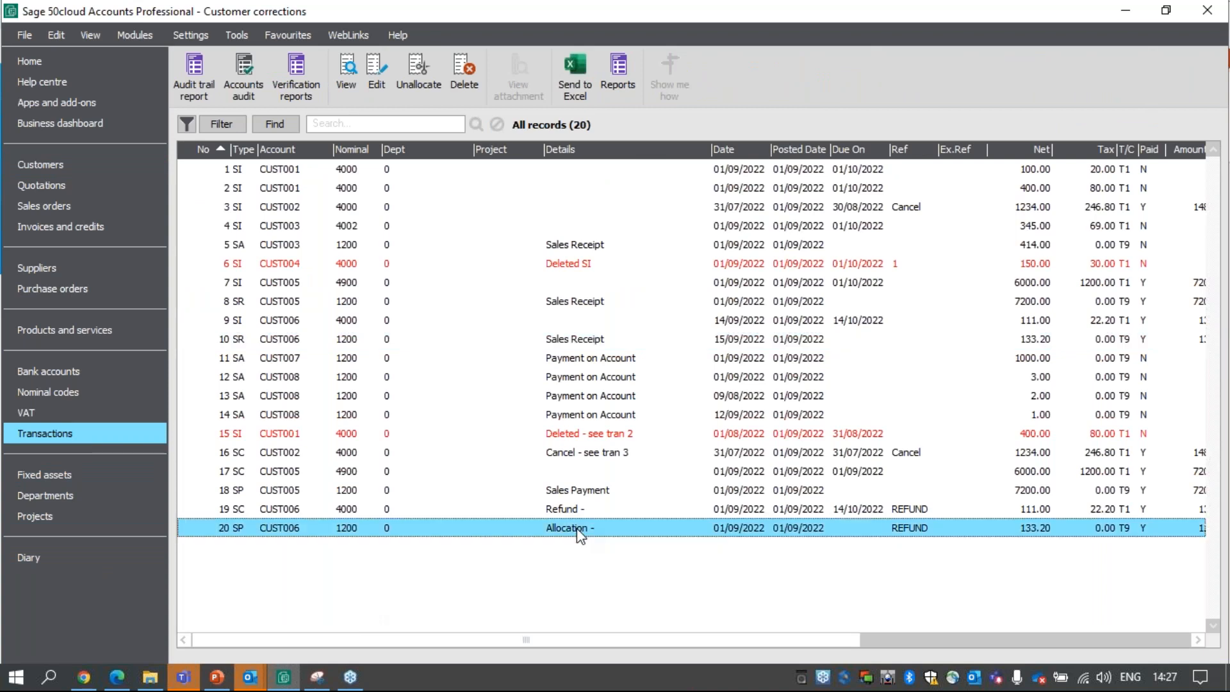
left_click(761, 509)
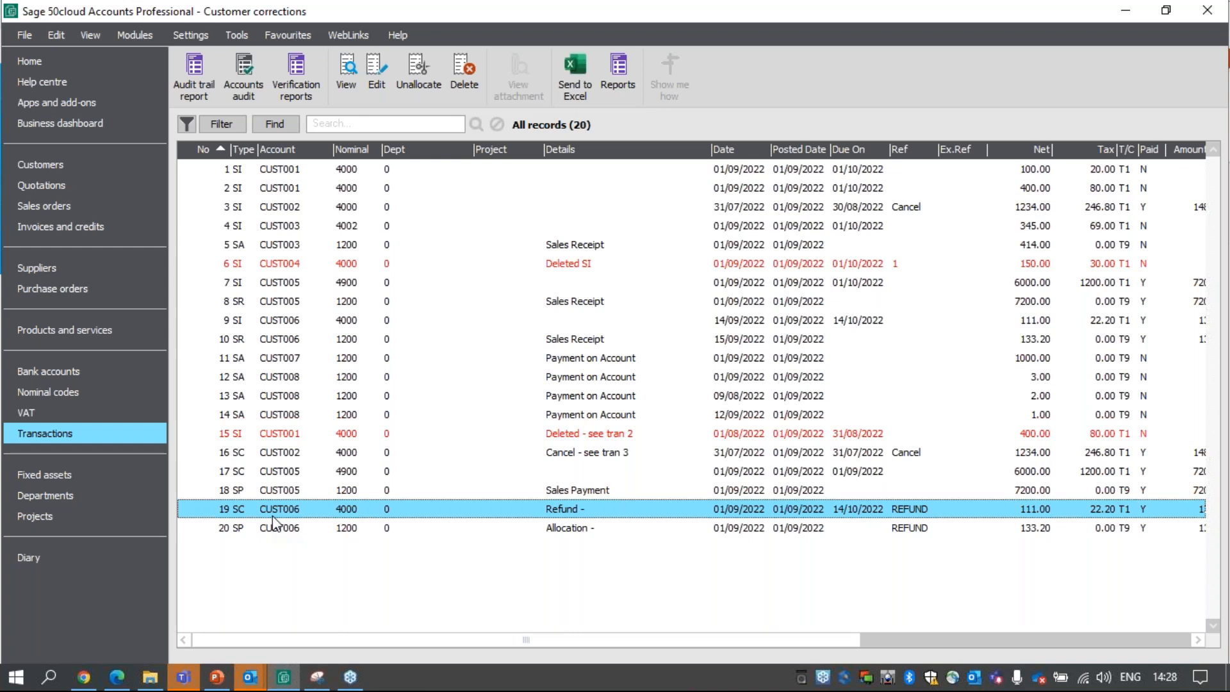
left_click(1228, 264)
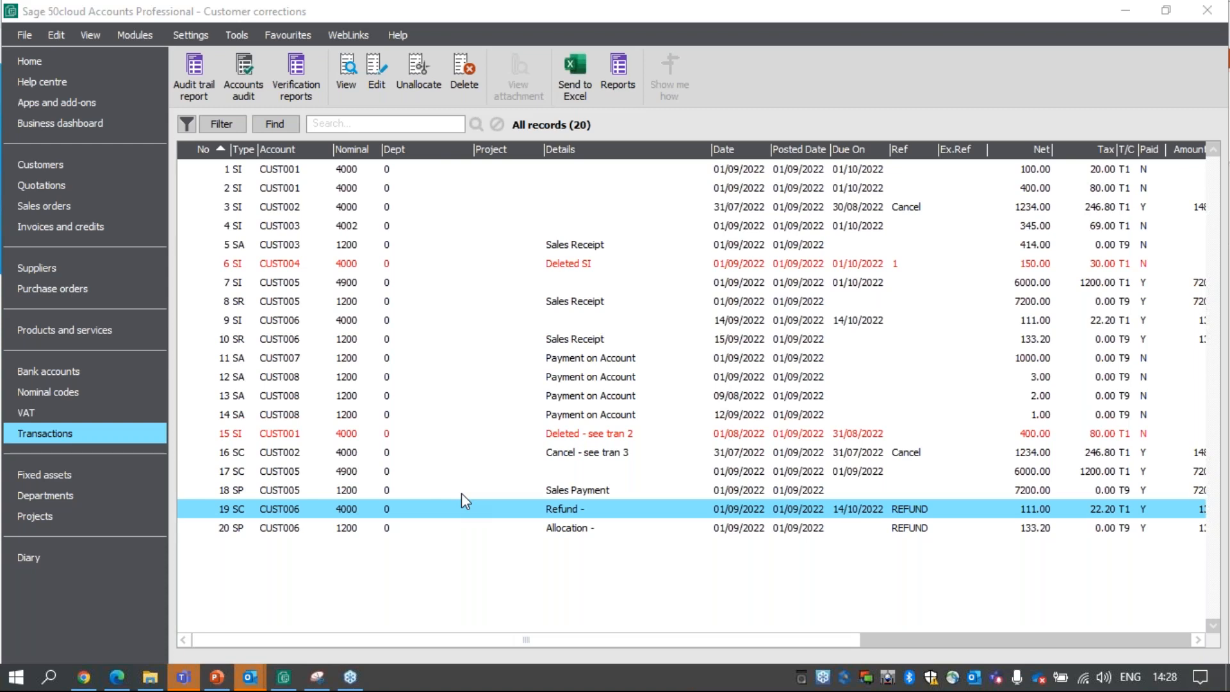
Start a Payment on Account Refund for Customer 7 from the customer write-offs, and continue to the payment selection.
left_click(90, 160)
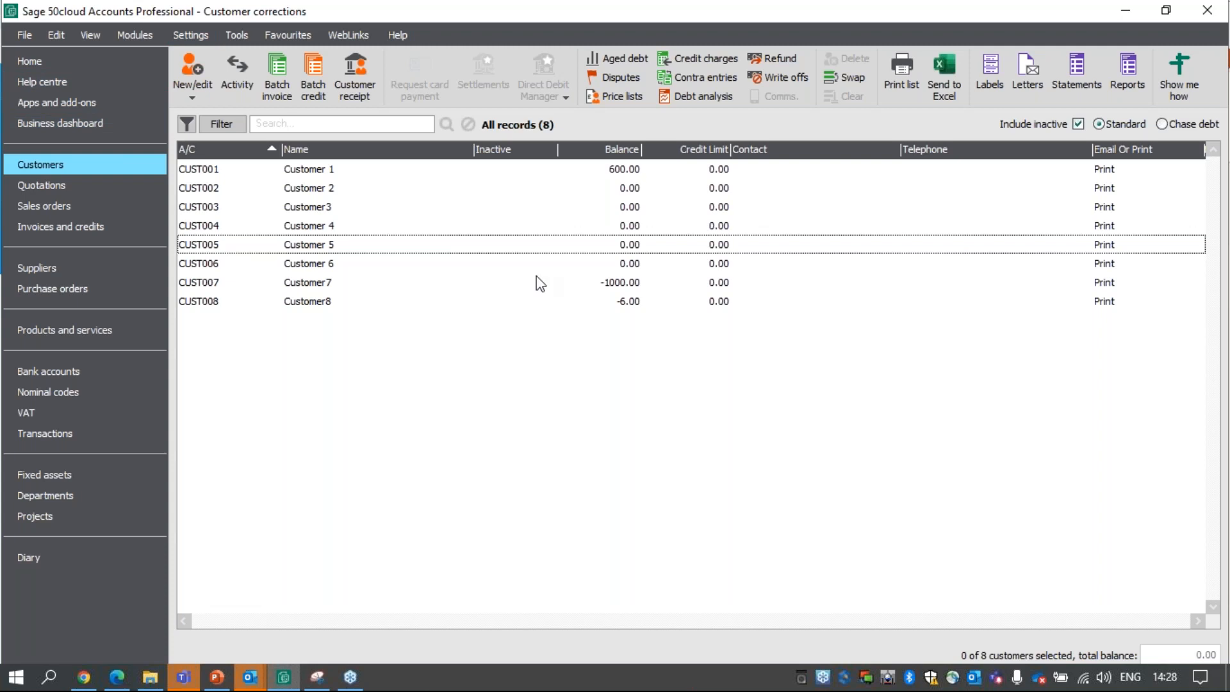
left_click(773, 75)
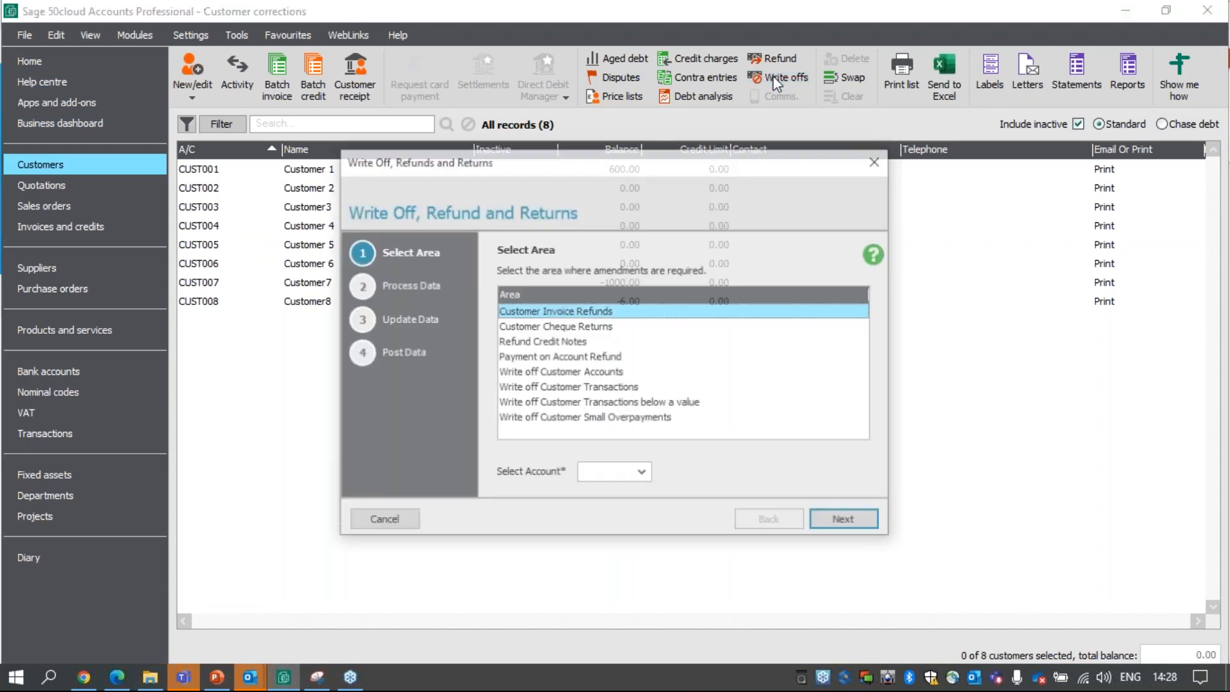
left_click(598, 359)
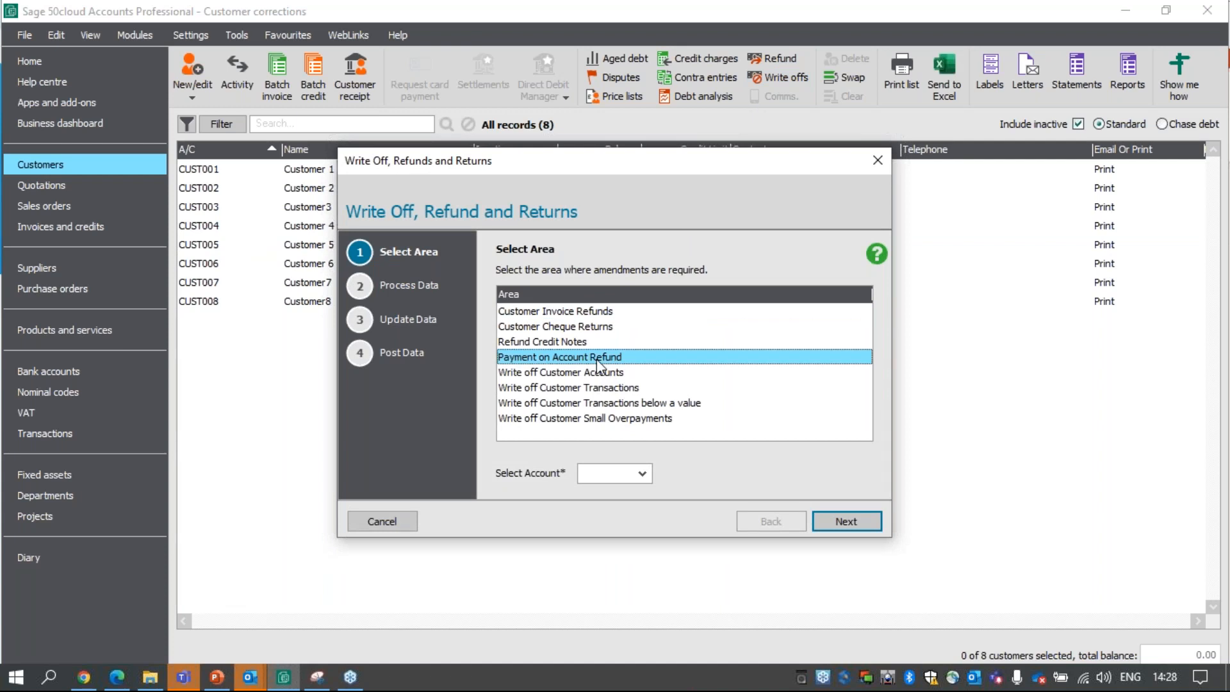
left_click(642, 473)
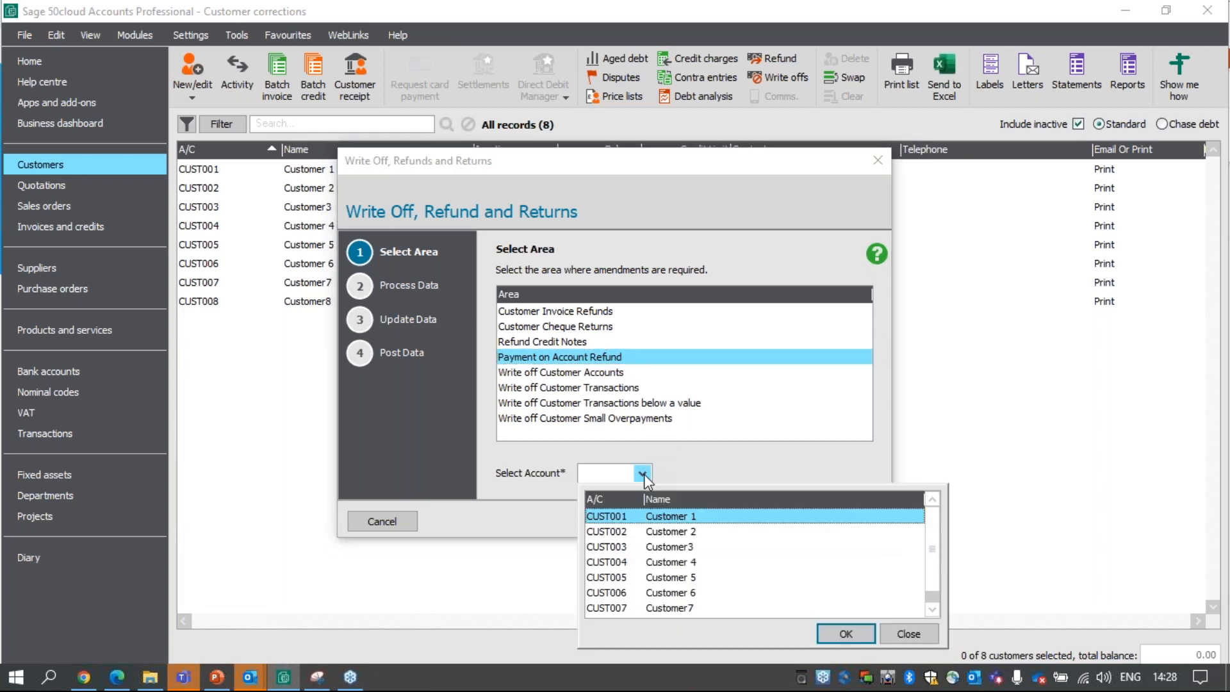
left_click(677, 609)
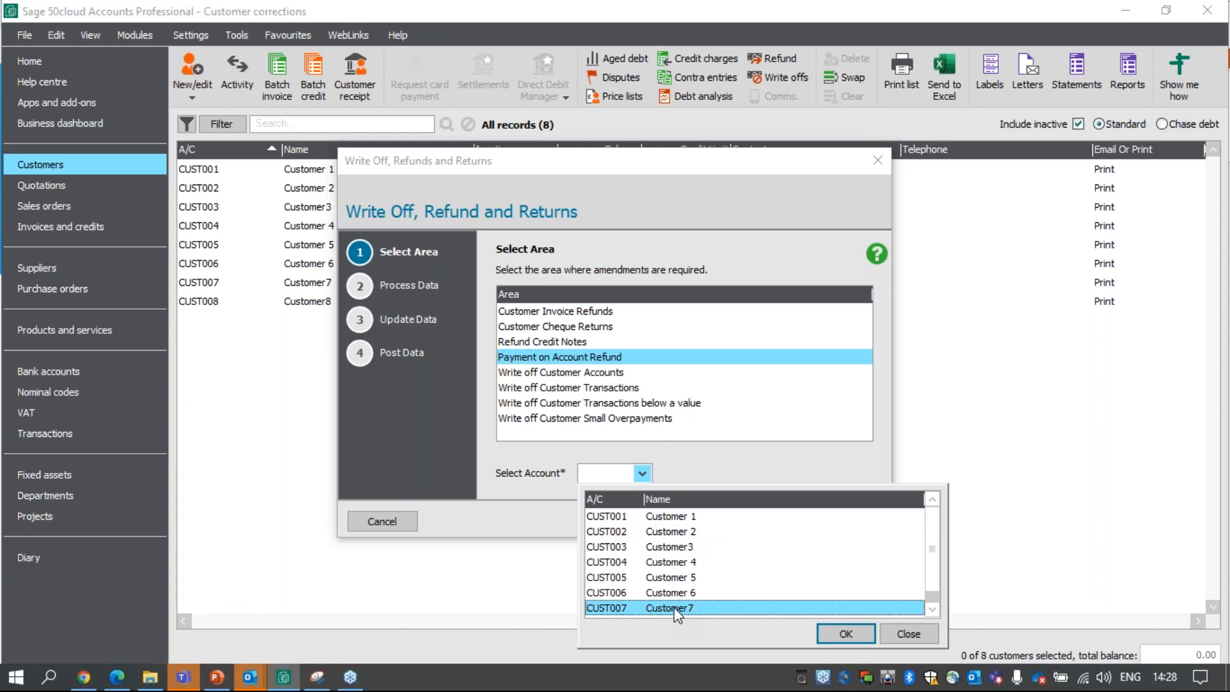
left_click(843, 630)
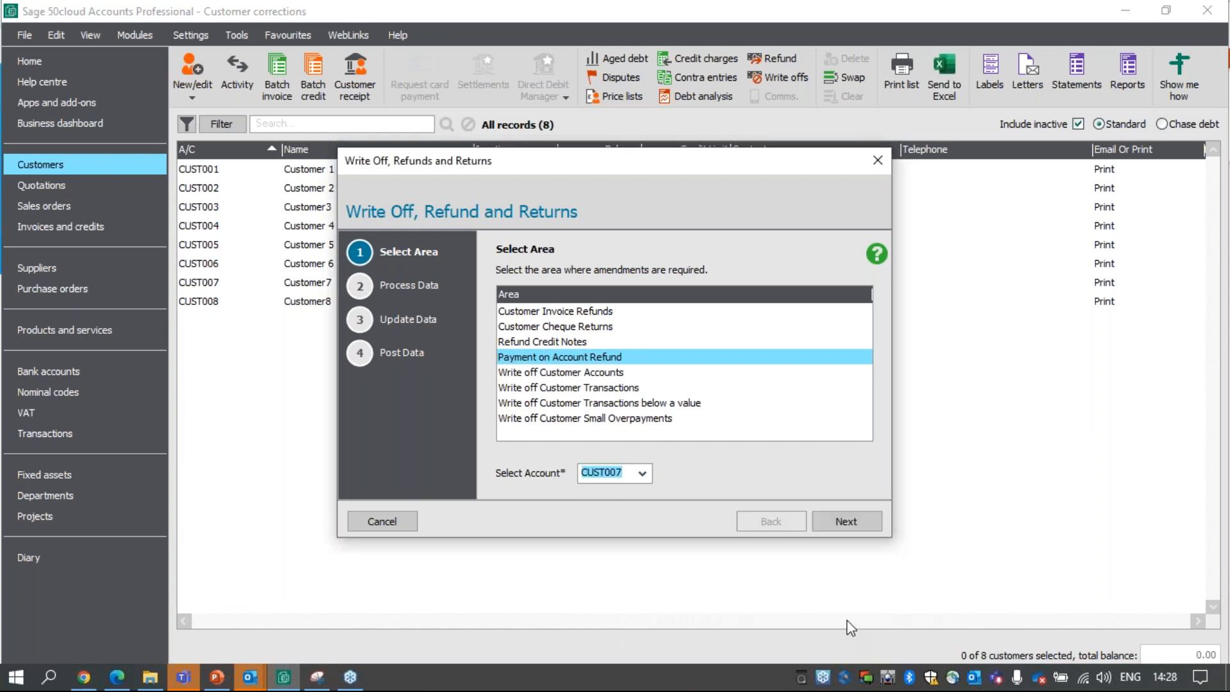
left_click(850, 521)
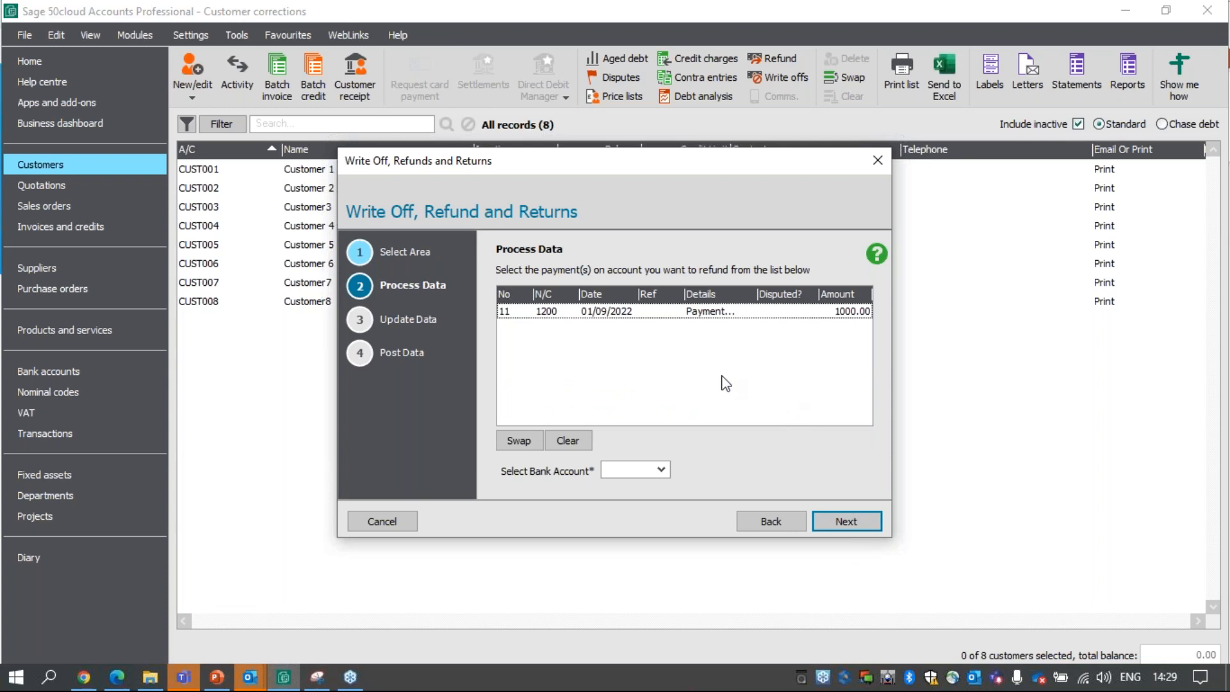
Select payment on account transaction 11 for refund from bank account 1200 and continue to the date settings.
left_click(520, 314)
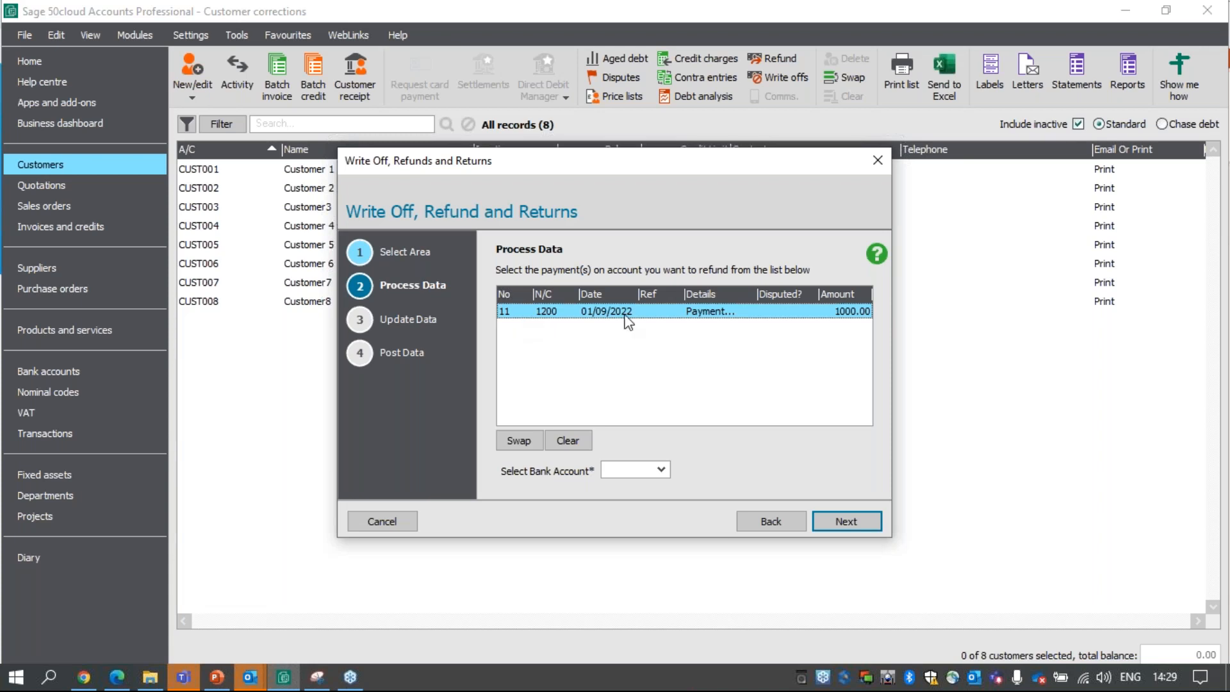
left_click(664, 468)
left_click(878, 627)
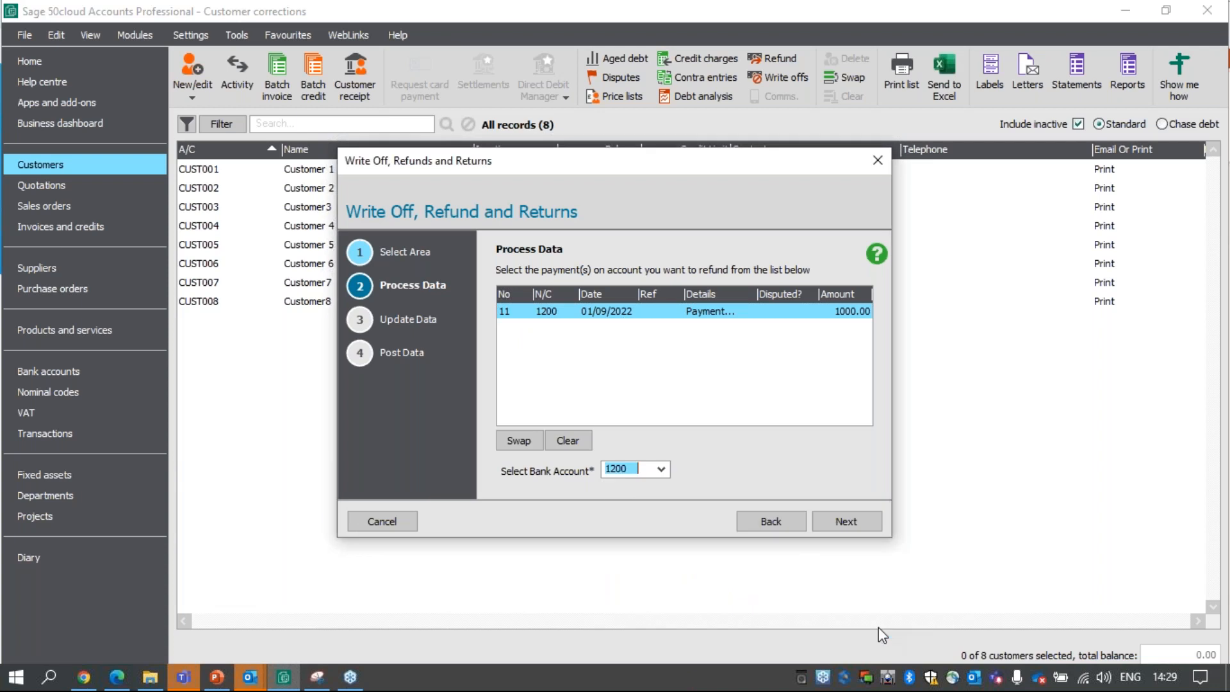
left_click(847, 522)
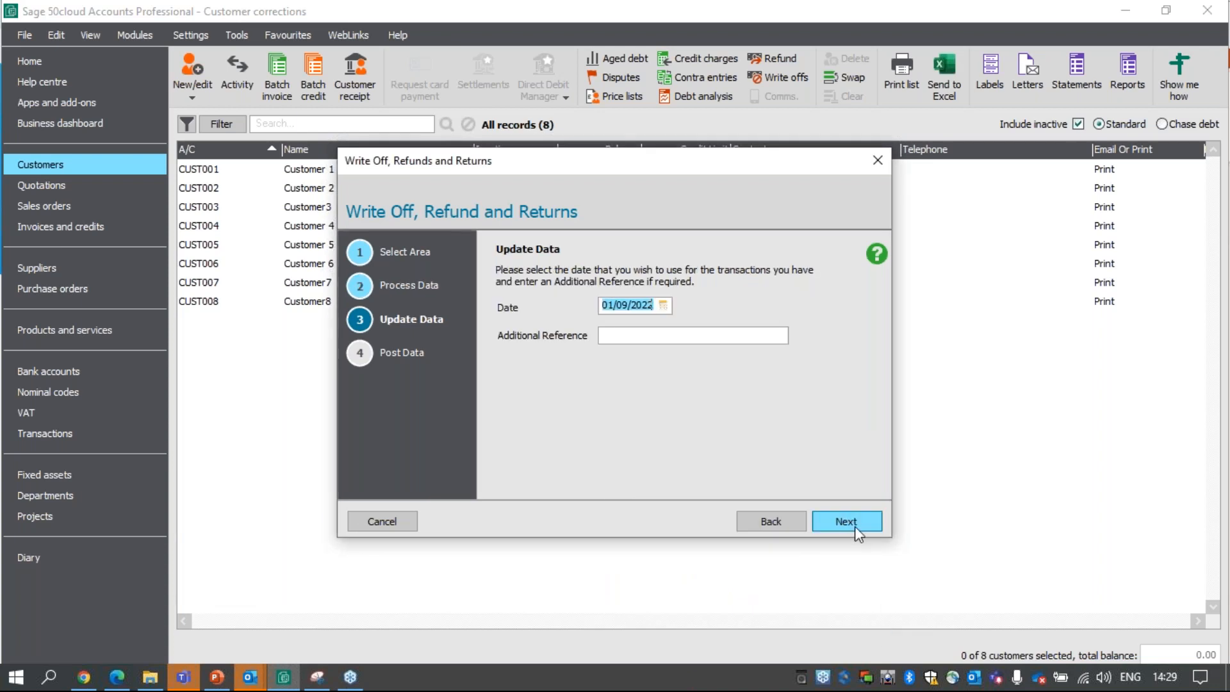
Keep 01/09/2022 as the date, post Customer 7's payment on account refund, and select its entry in the transaction list.
left_click(854, 525)
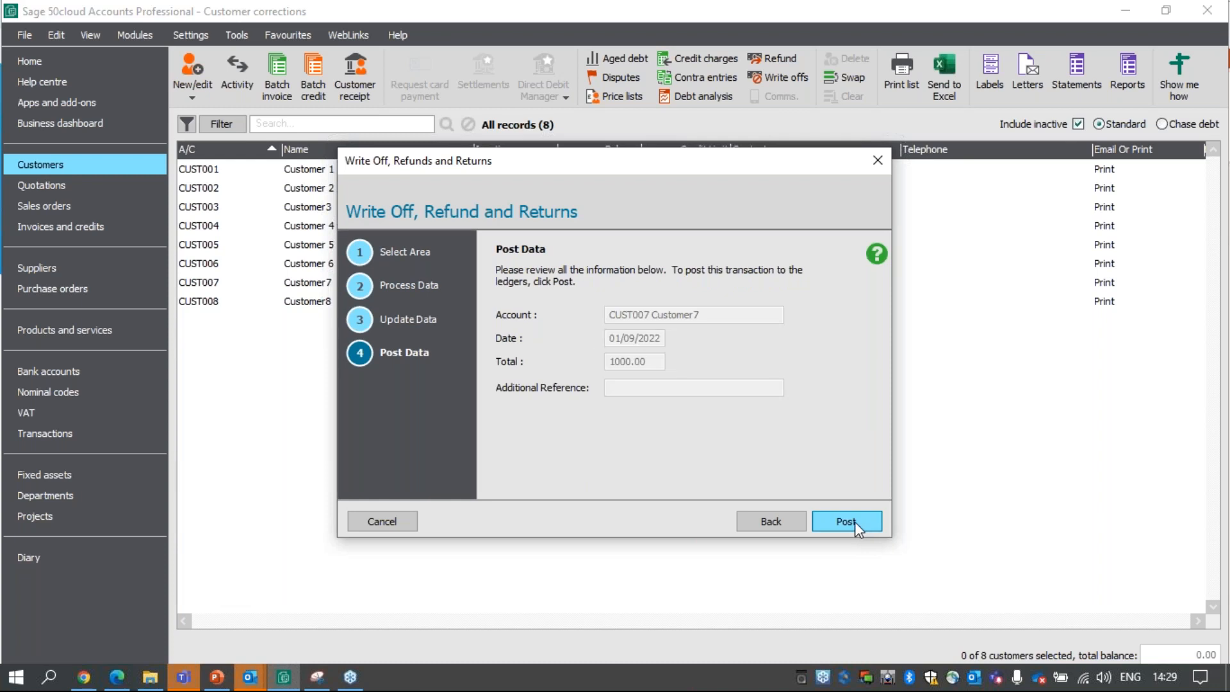
left_click(855, 521)
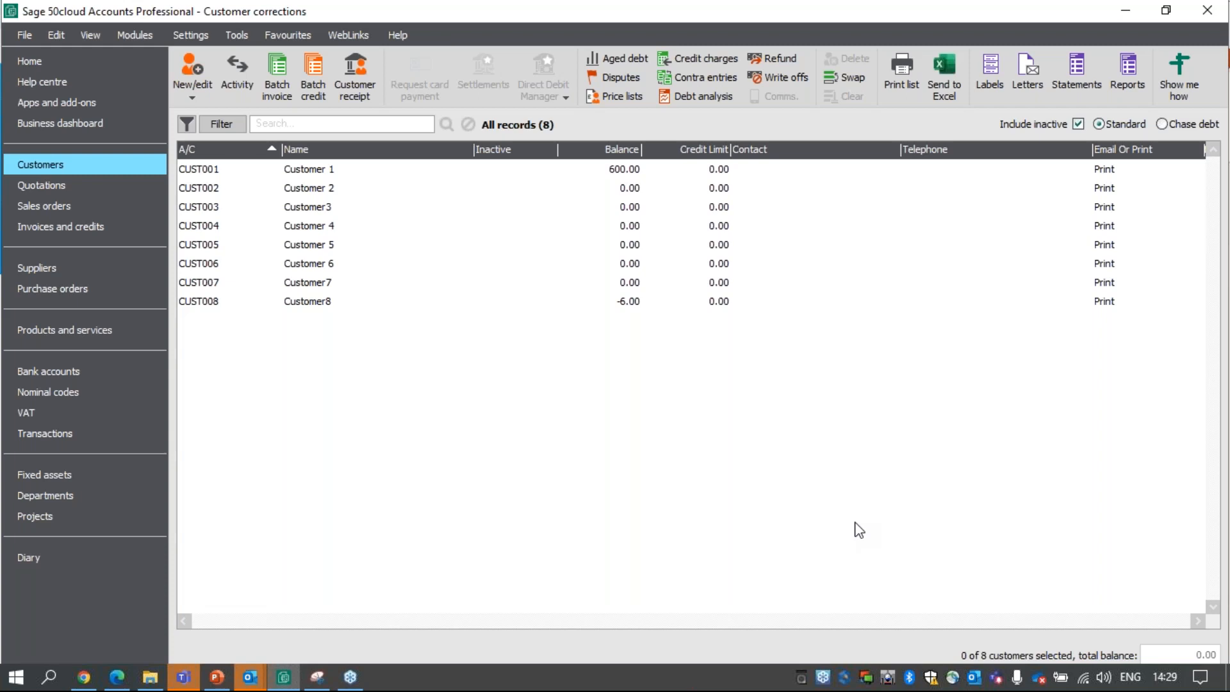
left_click(73, 433)
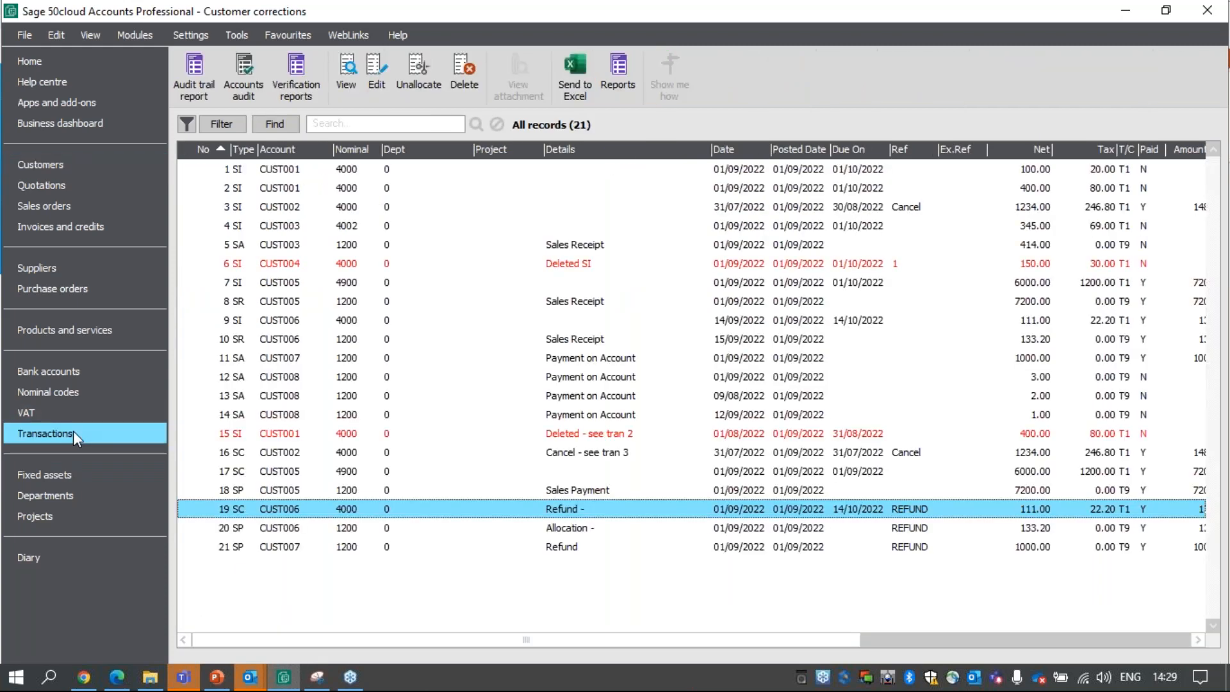
left_click(561, 547)
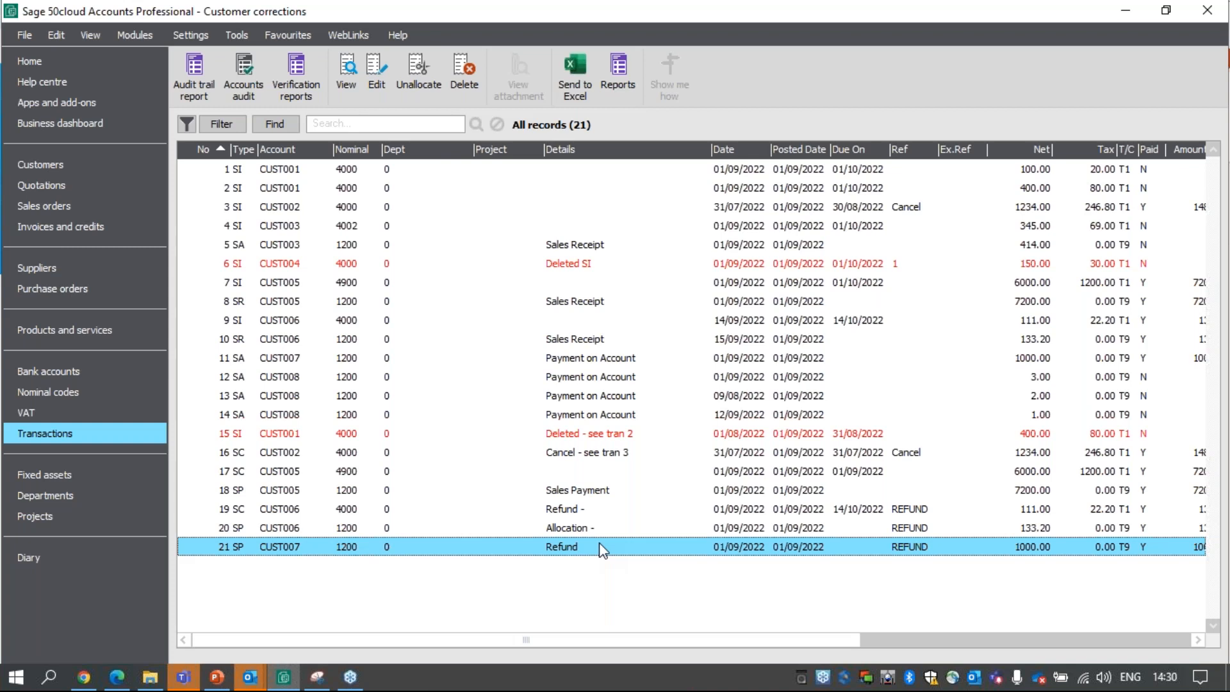
Start a Write off Customer Small Overpayments process from the customer write-offs with a value of 5, and continue to the transaction selection.
left_click(89, 164)
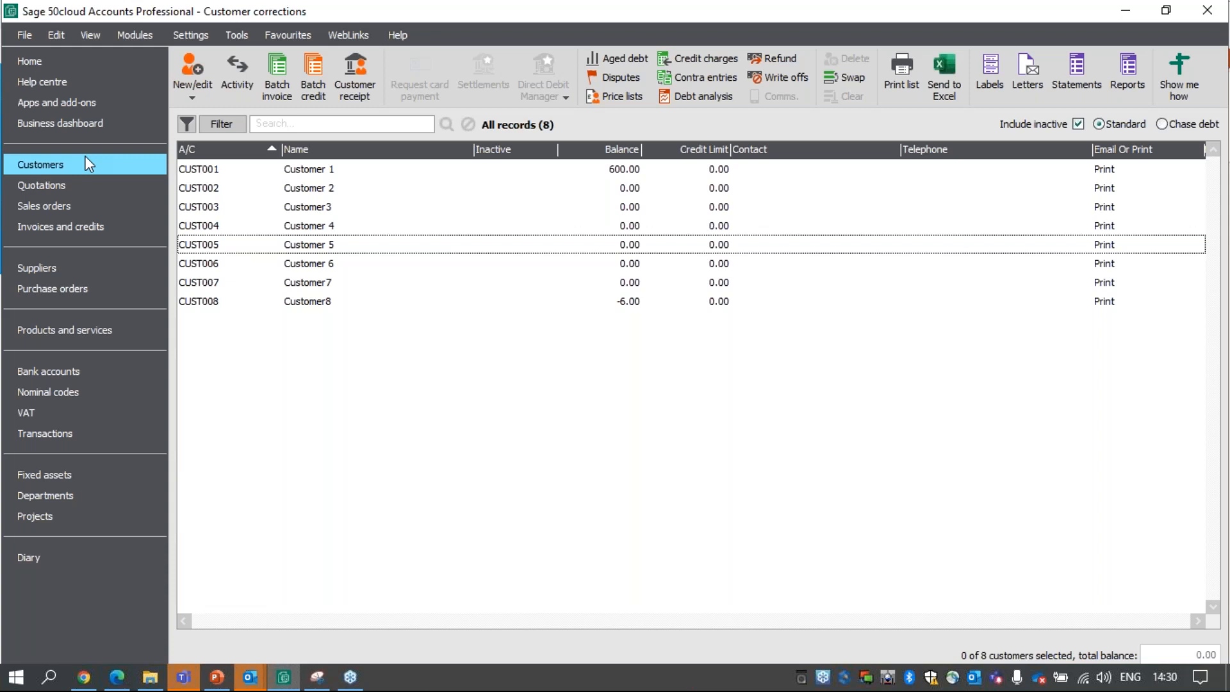
left_click(787, 82)
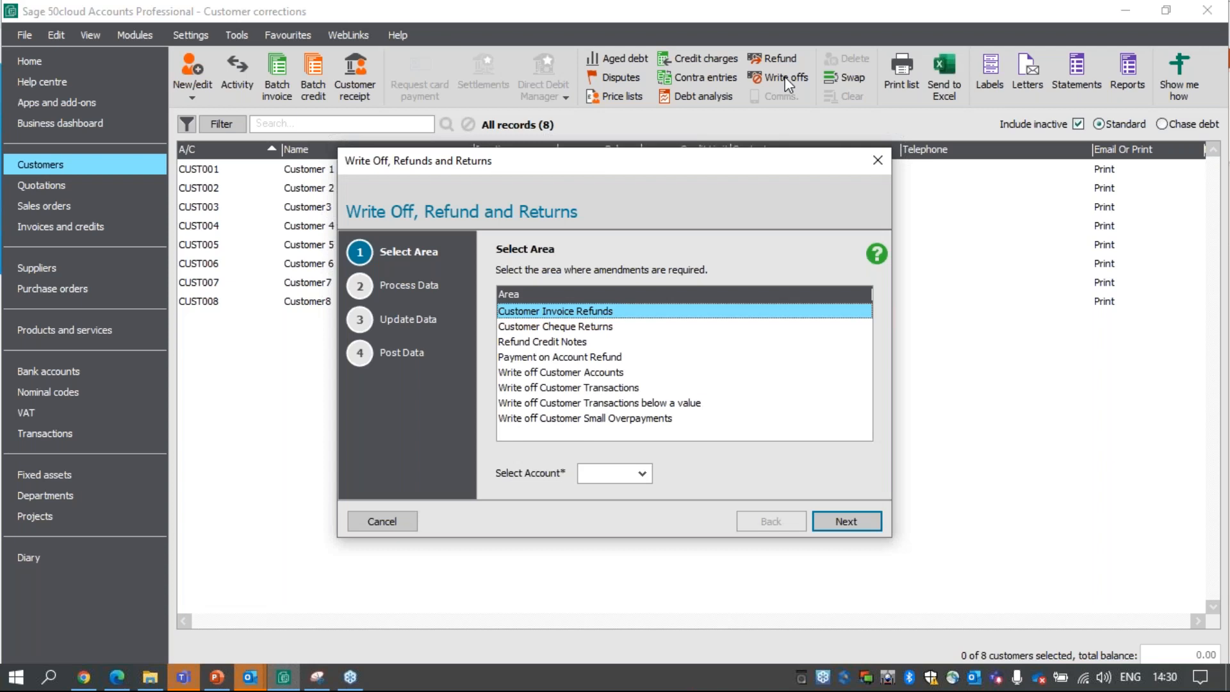
left_click(618, 419)
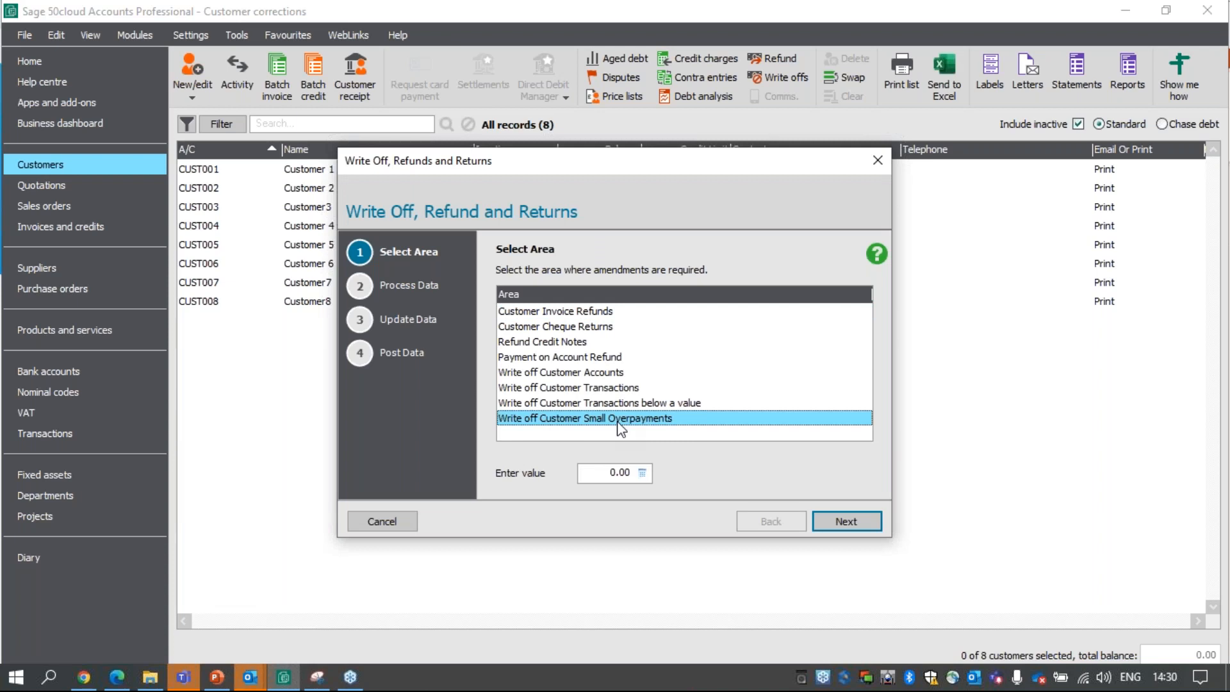
left_click(617, 474)
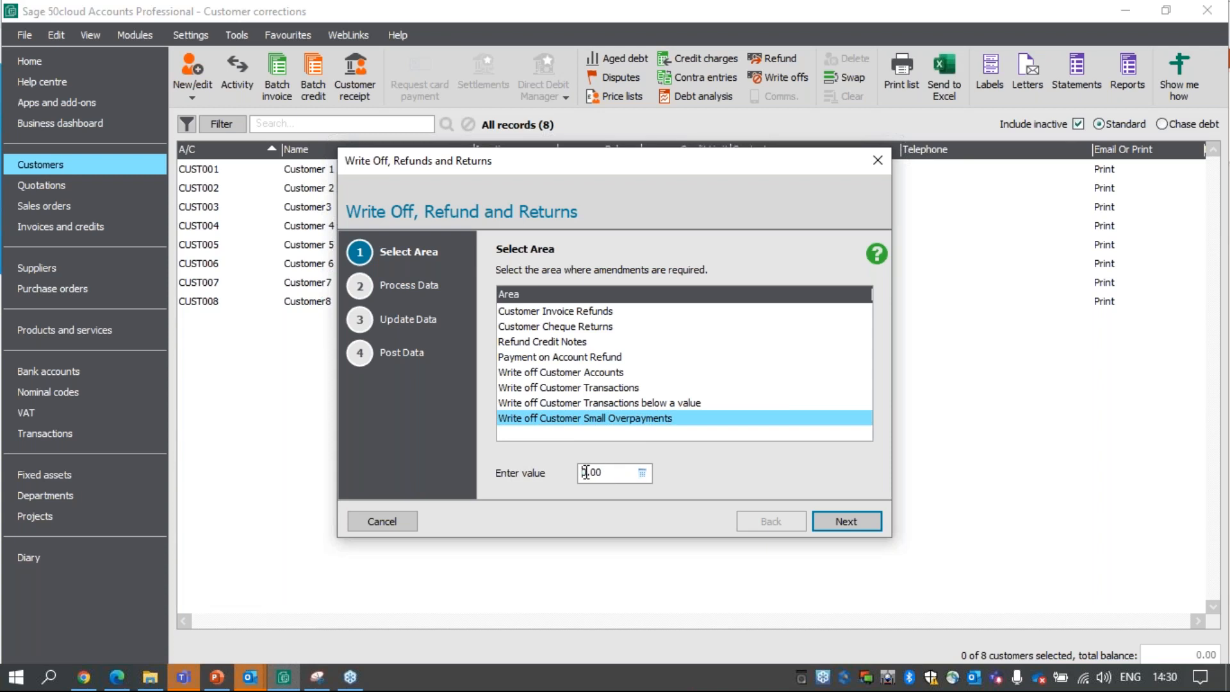
double_click(588, 472)
type("5")
left_click(872, 518)
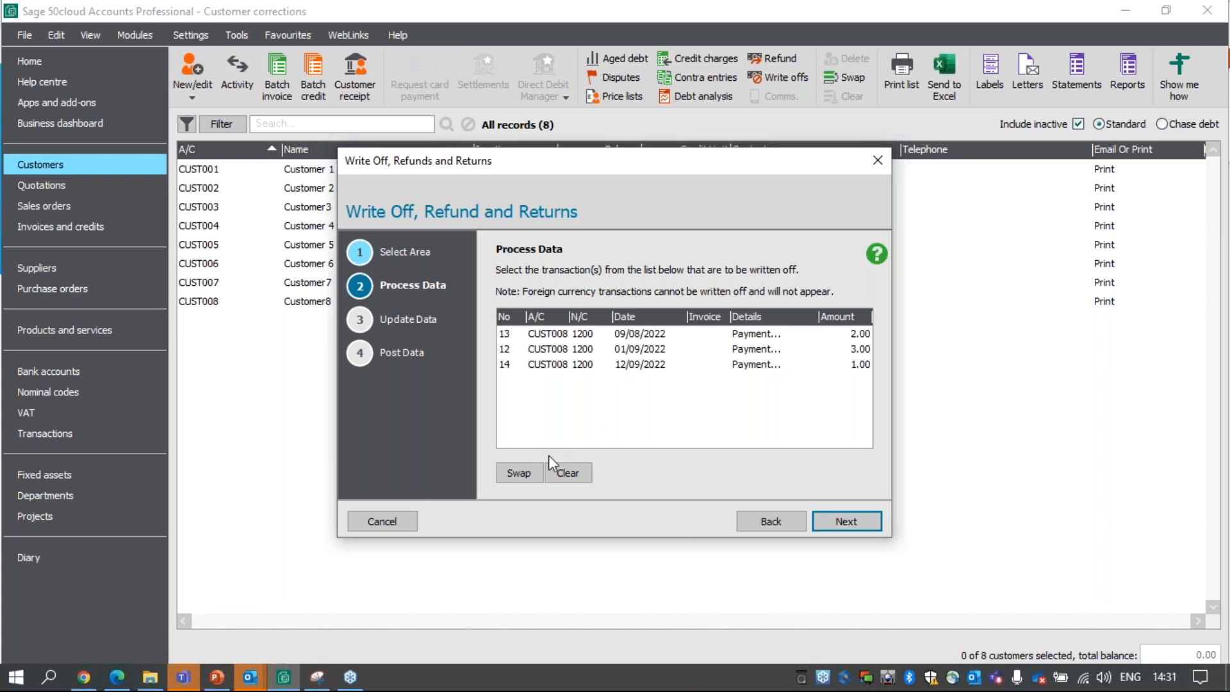
Try selecting all overpayments, clearing them, inverting a selection of transactions 13 and 14, and clearing the selection again.
left_click(520, 472)
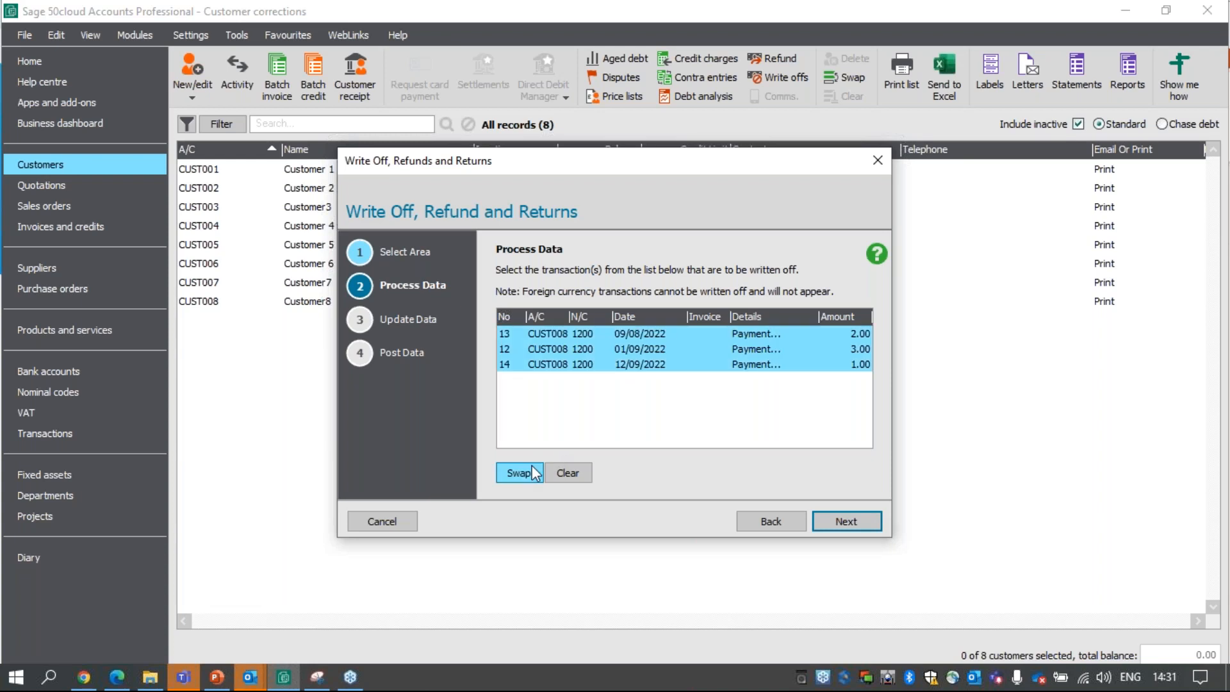
left_click(584, 473)
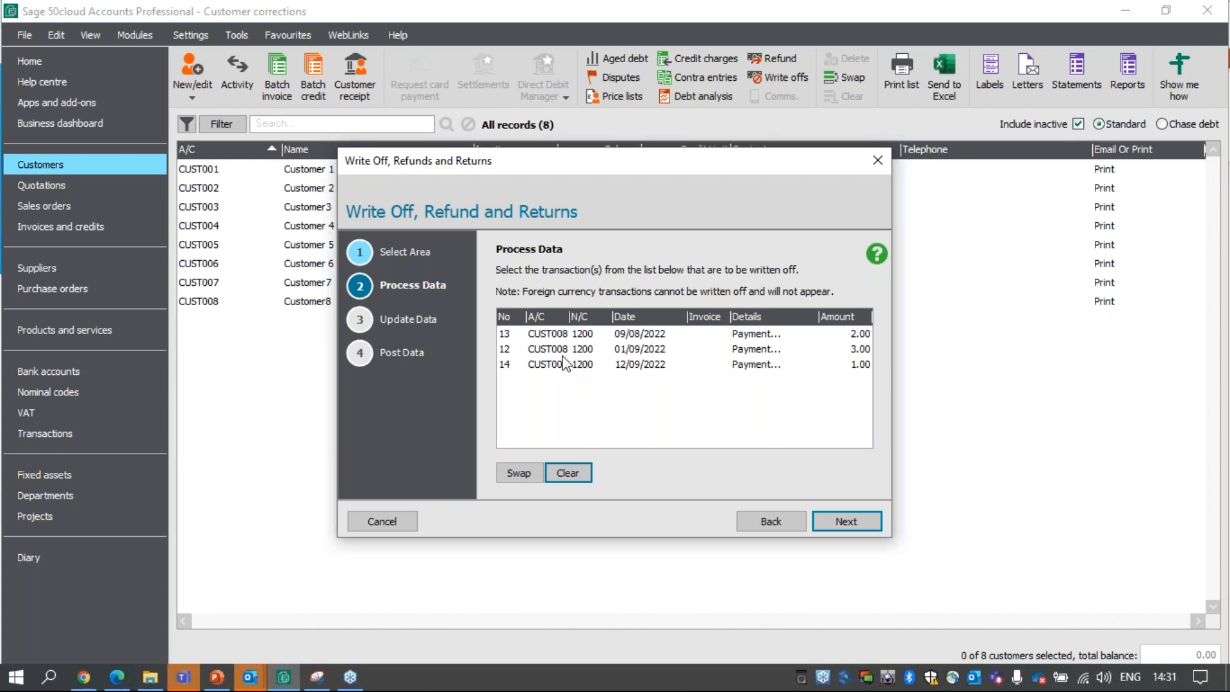
left_click(563, 334)
left_click(572, 364)
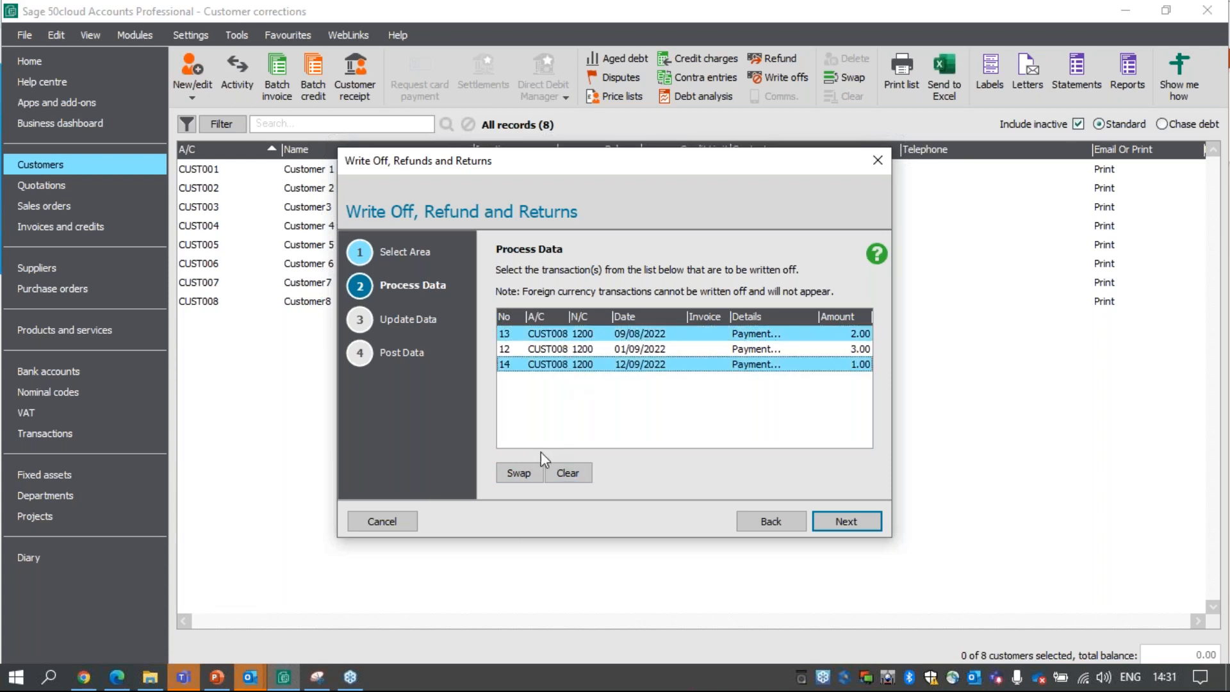
left_click(522, 477)
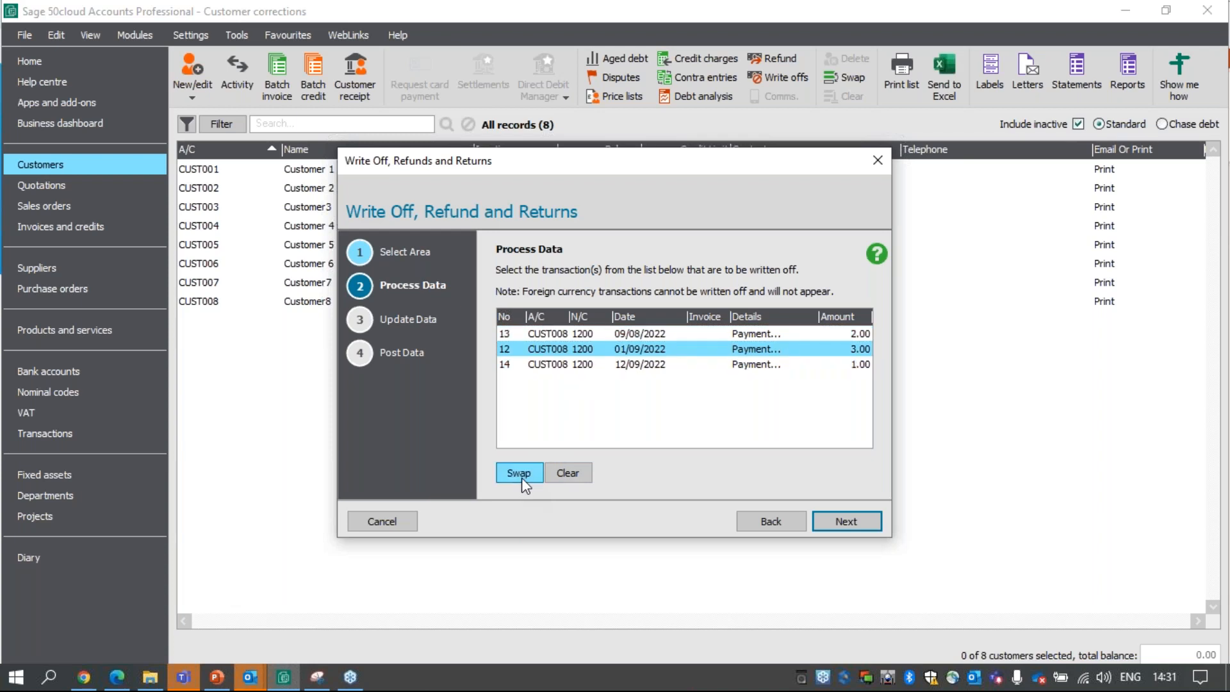
left_click(566, 472)
Select all three CUST008 overpayments, keep 01/09/2022 as the date, accept posting with this date, and post the write-off.
left_click(512, 474)
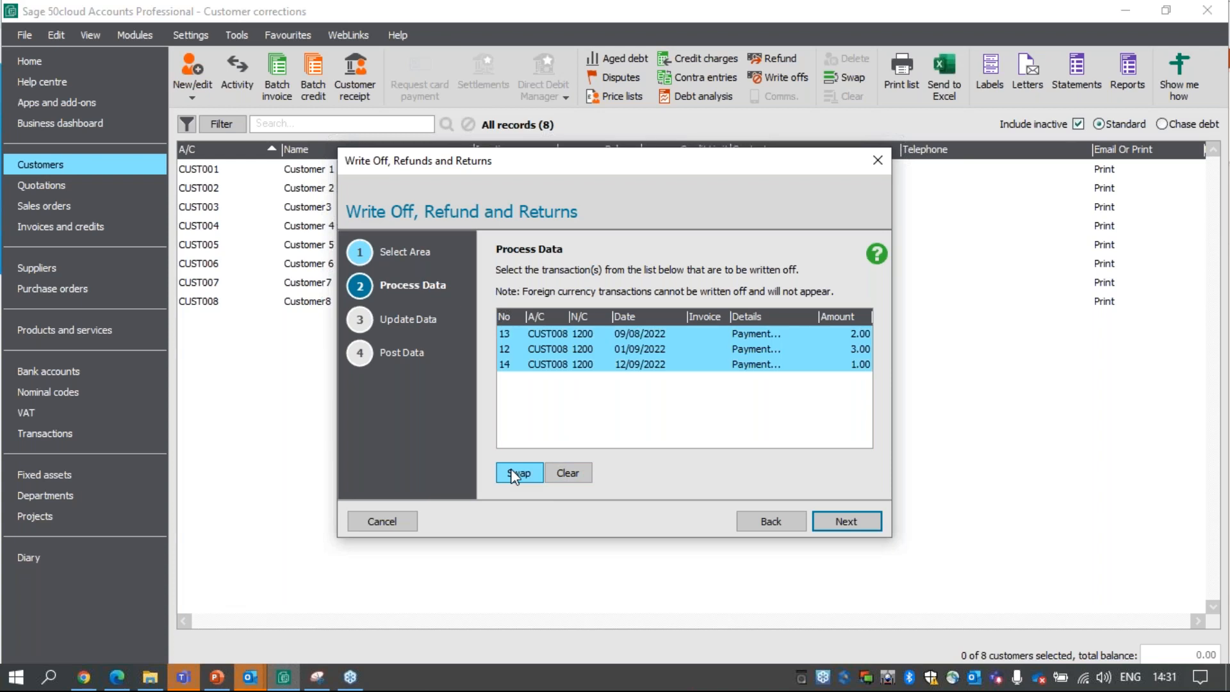
left_click(846, 521)
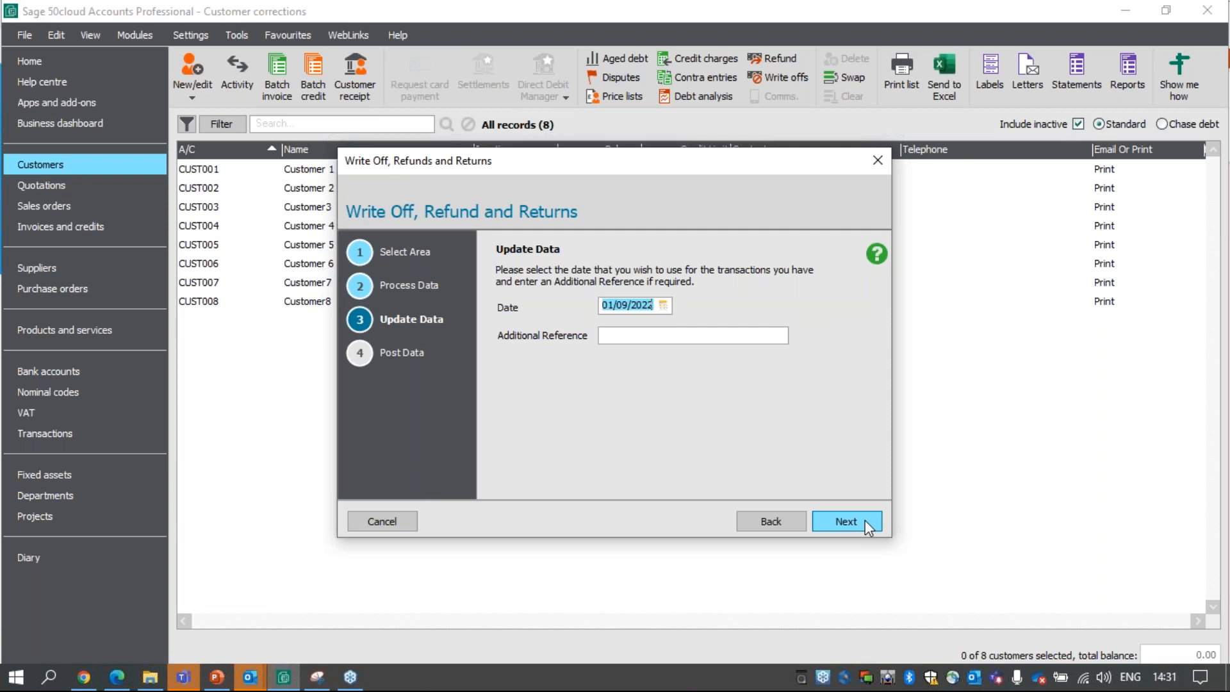
left_click(865, 520)
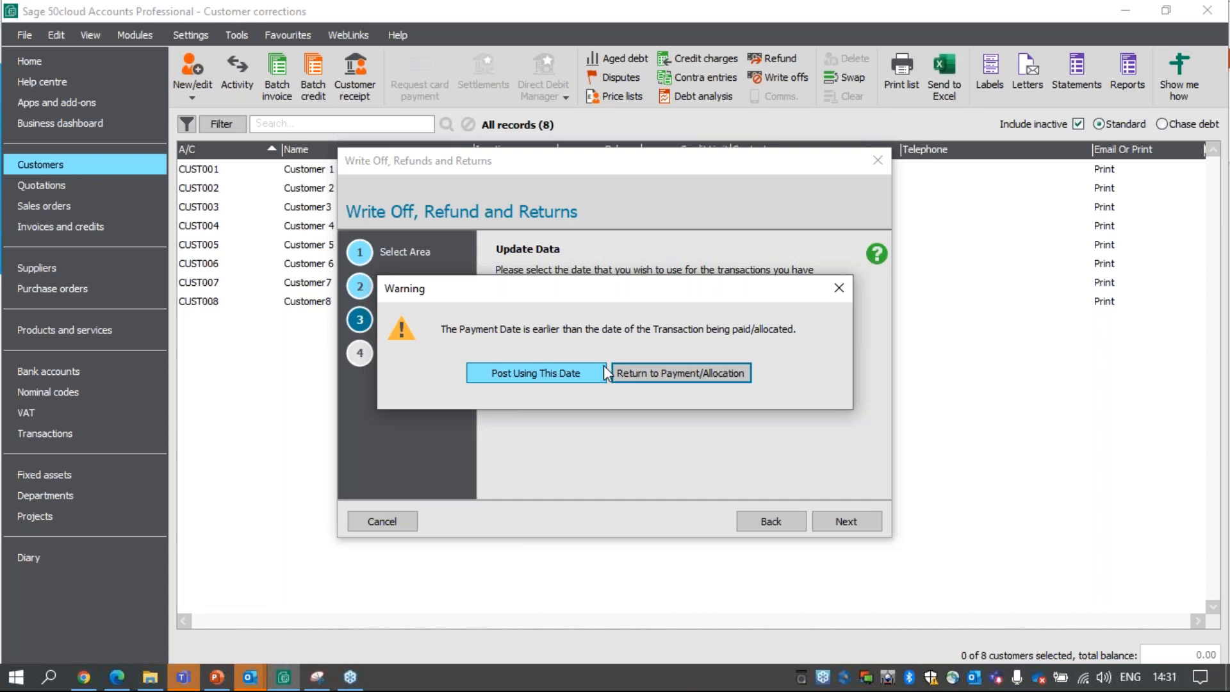
left_click(578, 373)
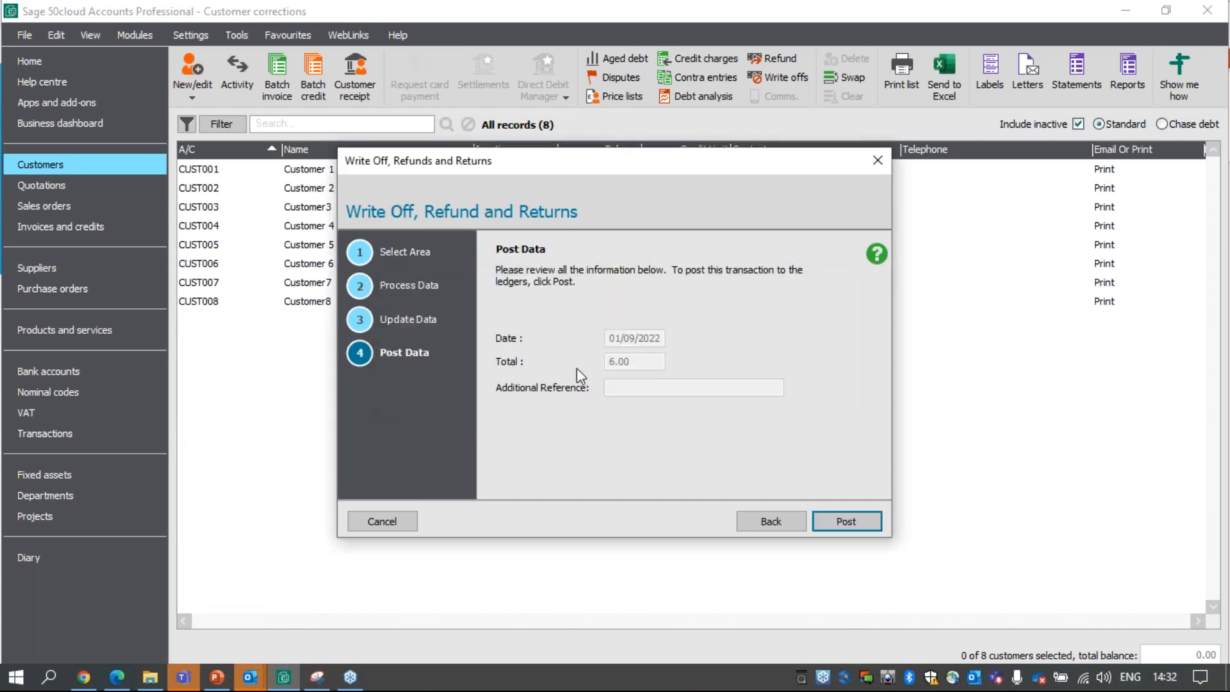
left_click(842, 521)
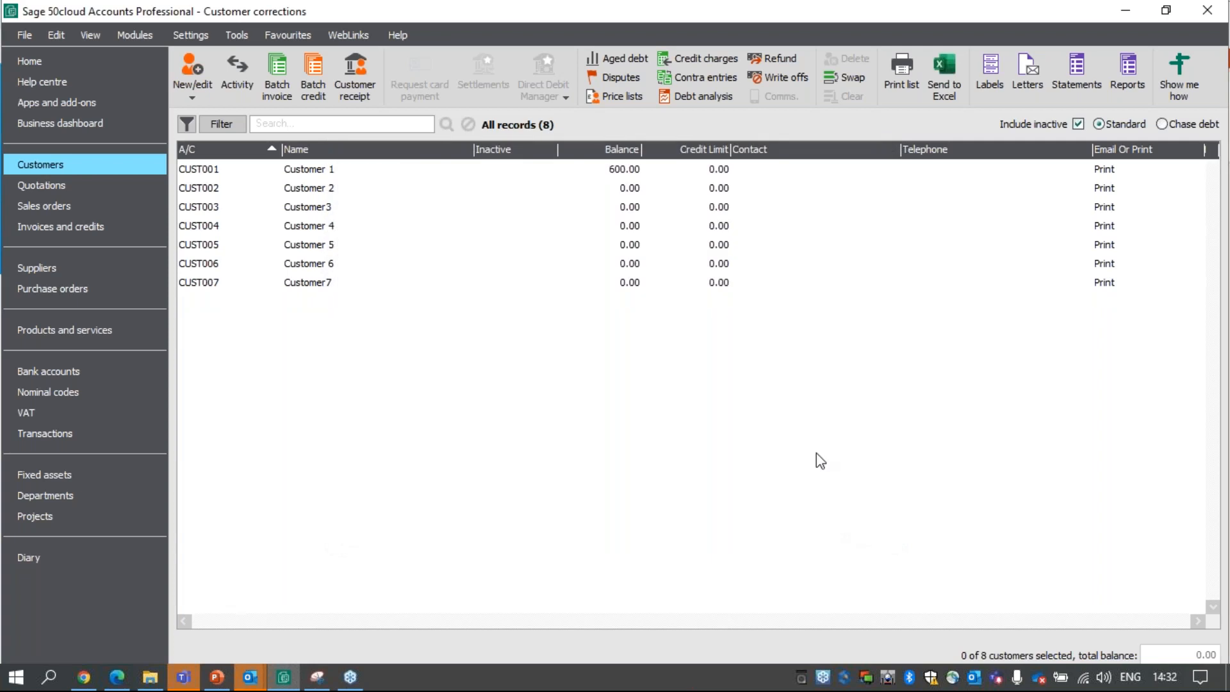
Review the Bad Debt Write Off entries for CUST008 in the transaction list.
left_click(89, 433)
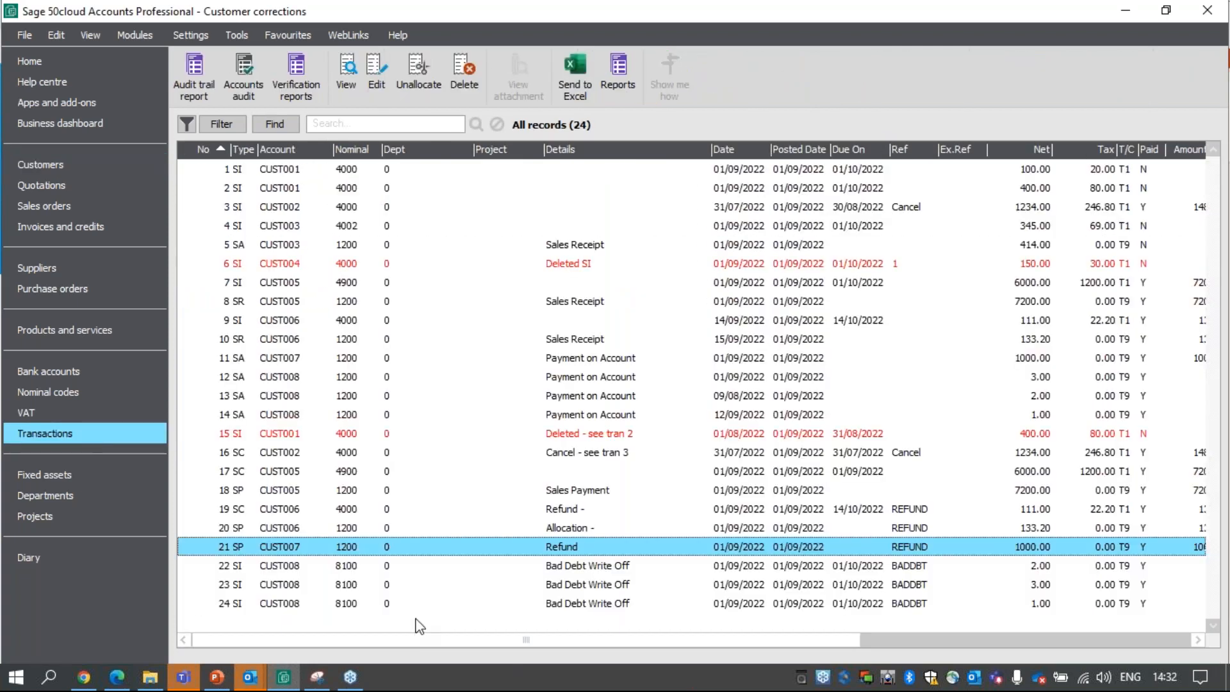
left_click(313, 566)
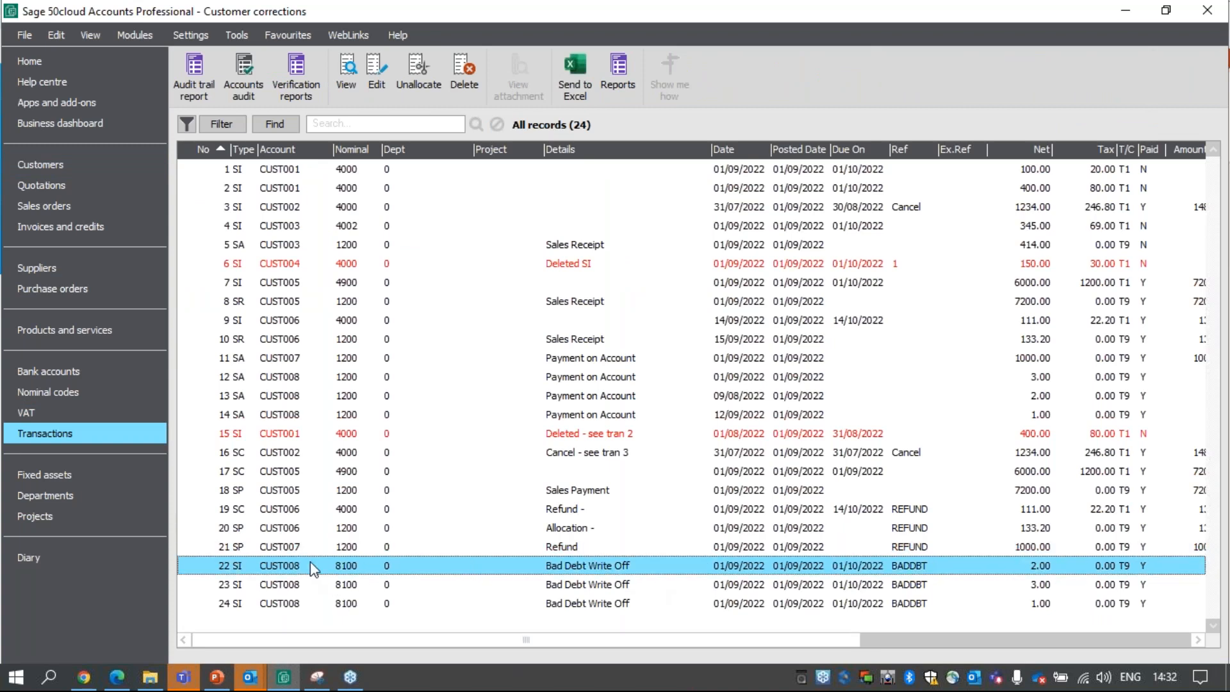
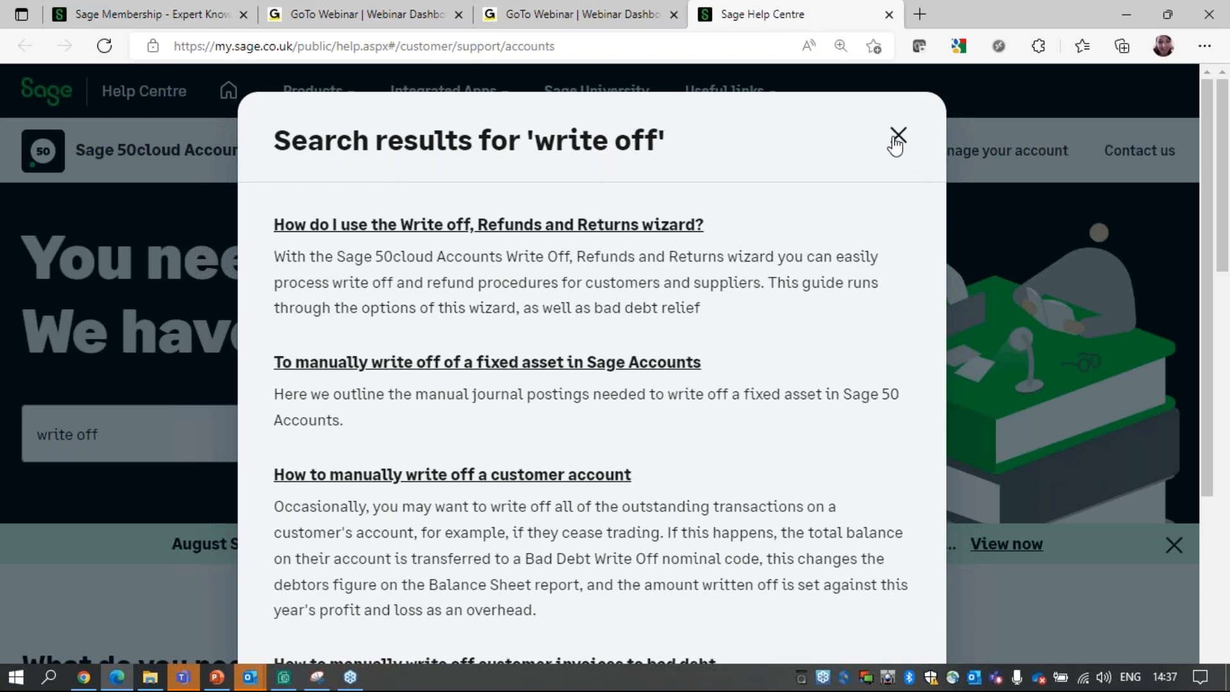
In the Sage Help Centre in the browser, replace the previous search text and search for "webinars".
left_click(149, 435)
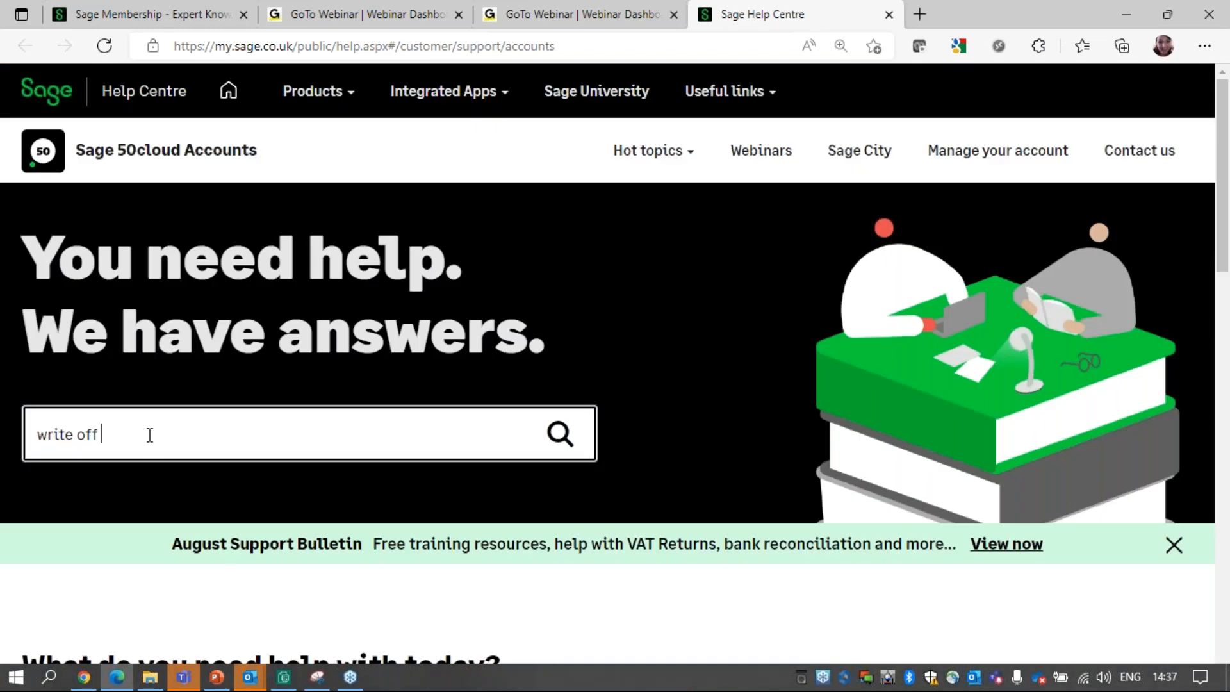
key("ctrl+a")
key("BackSpace")
type("webinars")
key("Return")
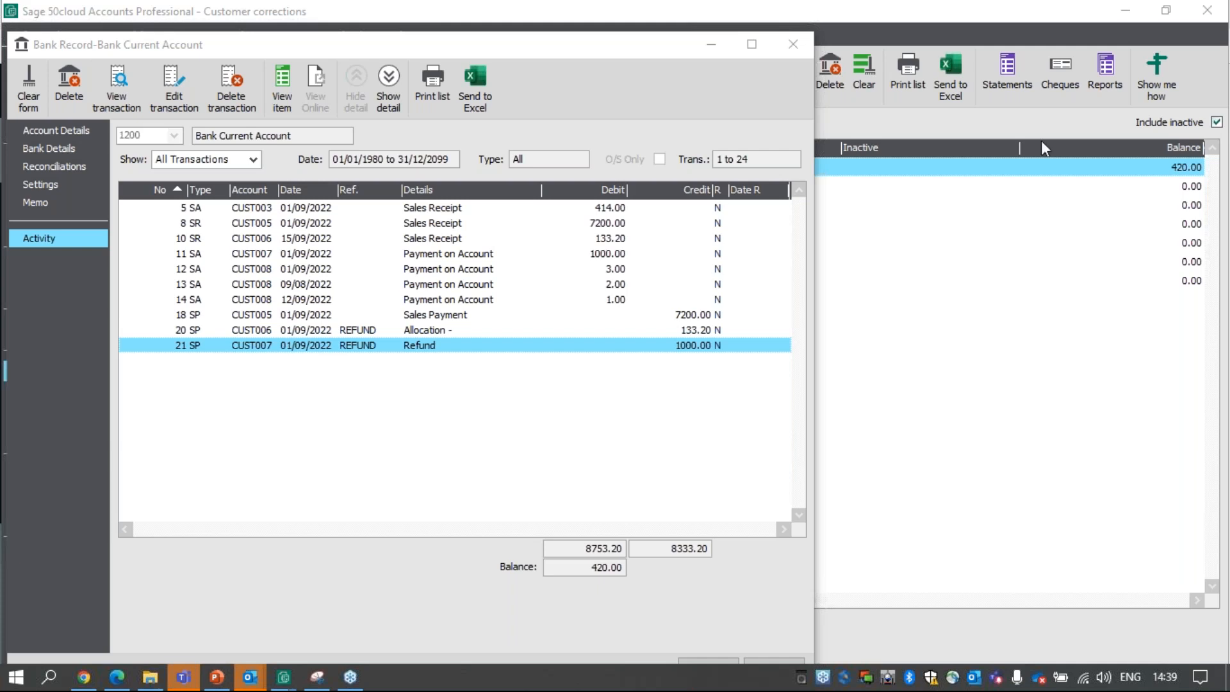
In Sage 50, reposition the Bank Current Account record to review its activity, and close the record.
left_click(444, 41)
left_click_drag(459, 44, 634, 33)
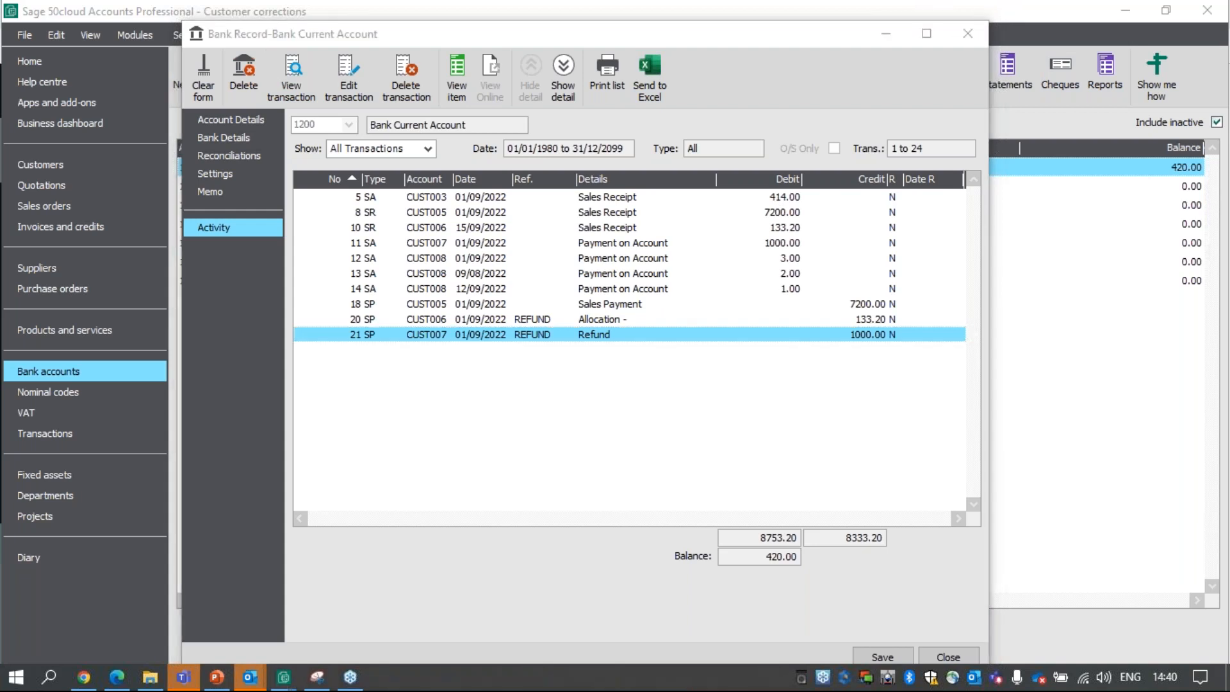
left_click(967, 45)
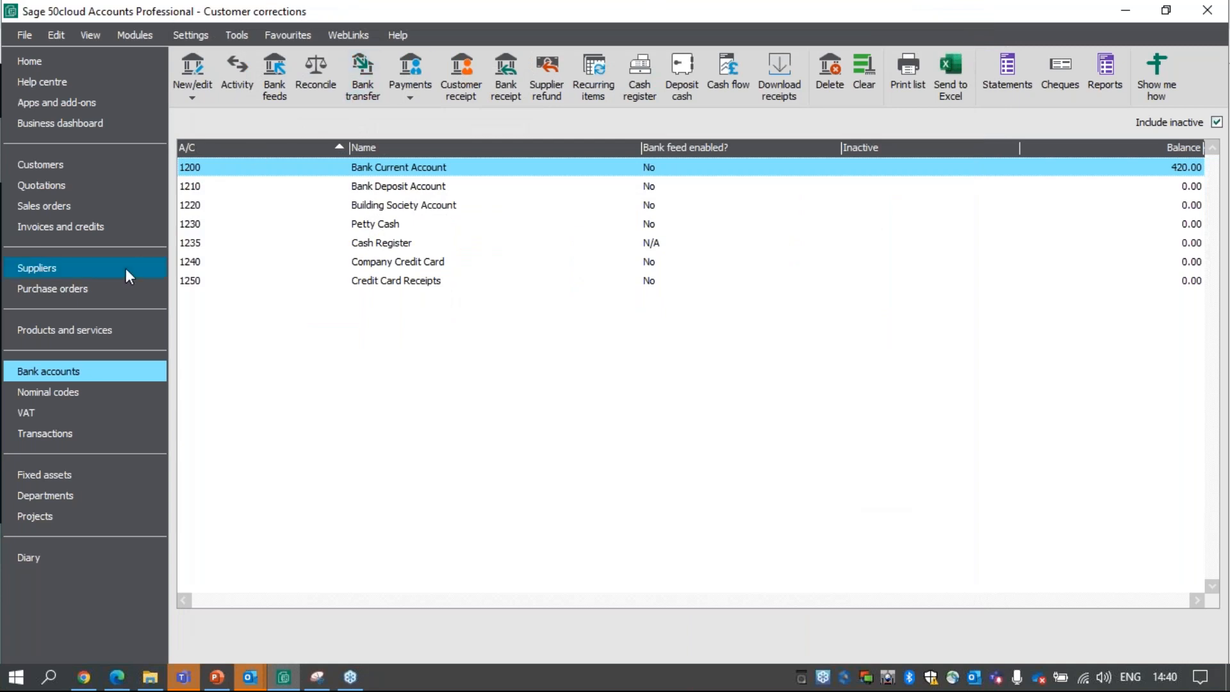
Review the available areas in the customer Write Off, Refund and Returns wizard, and exit without processing anything.
left_click(66, 166)
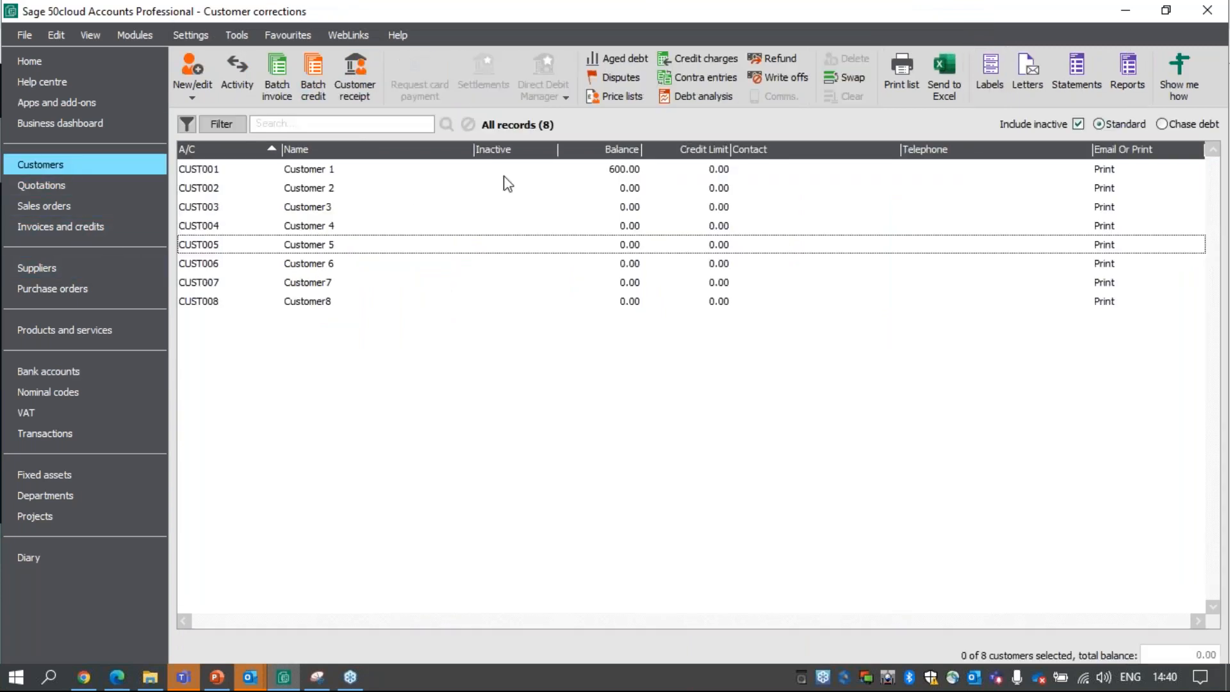
left_click(806, 77)
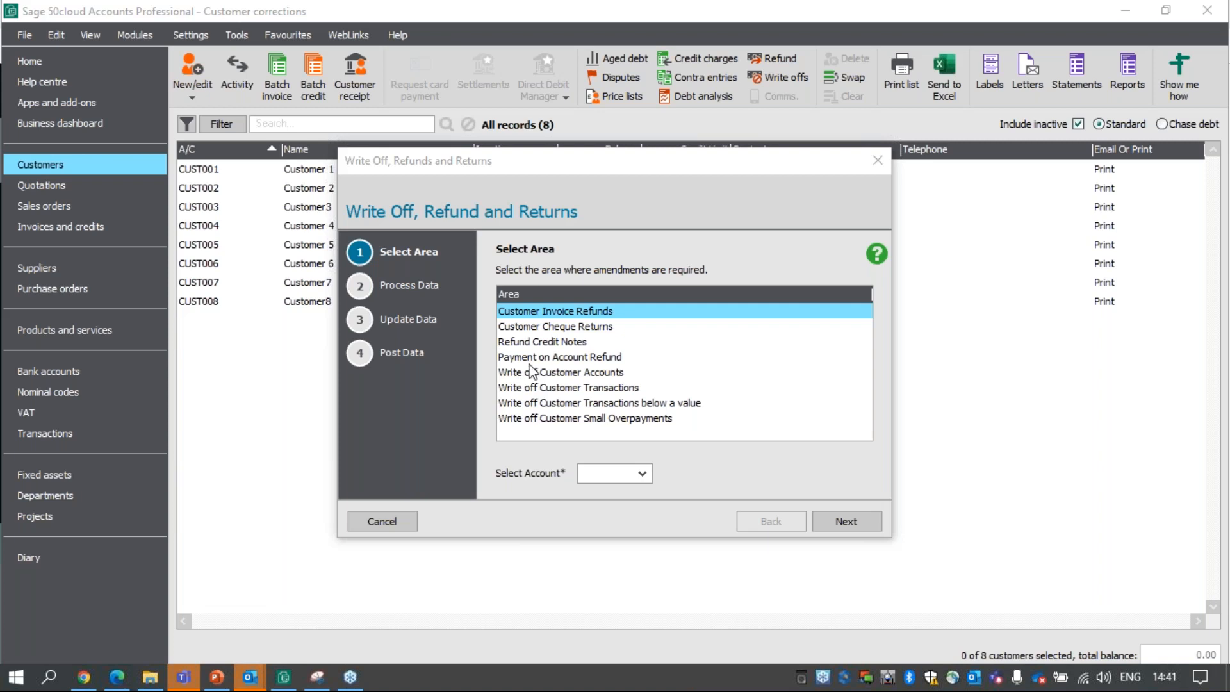
left_click(876, 160)
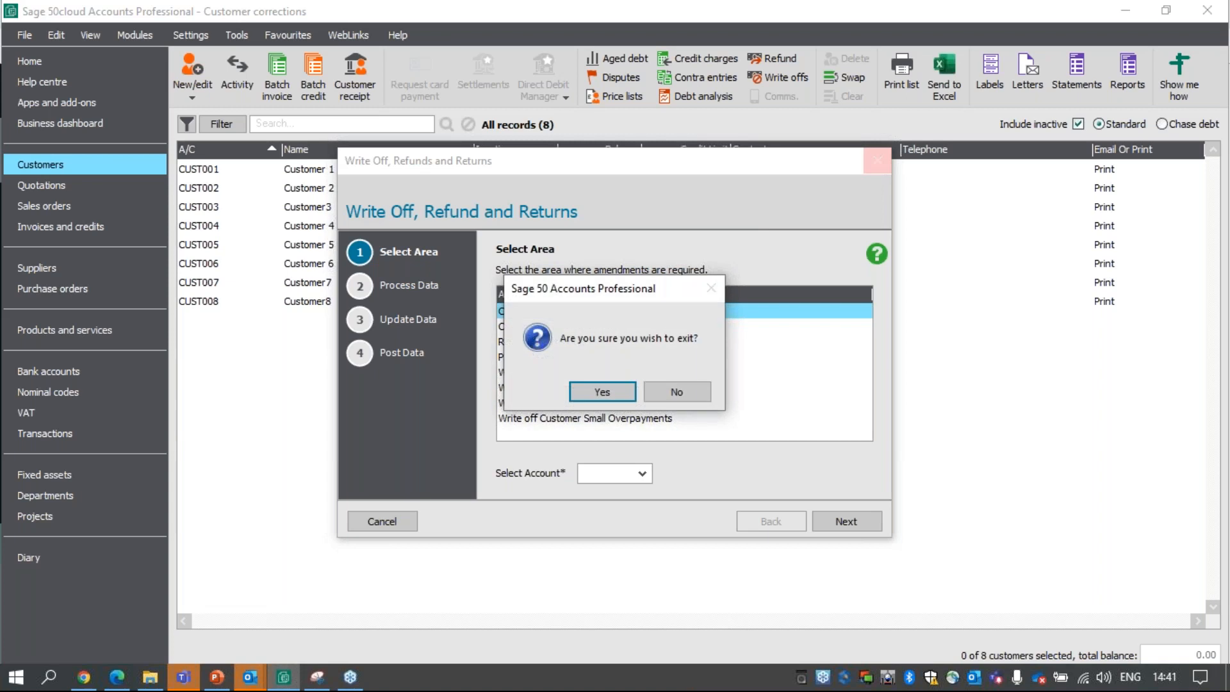
left_click(601, 392)
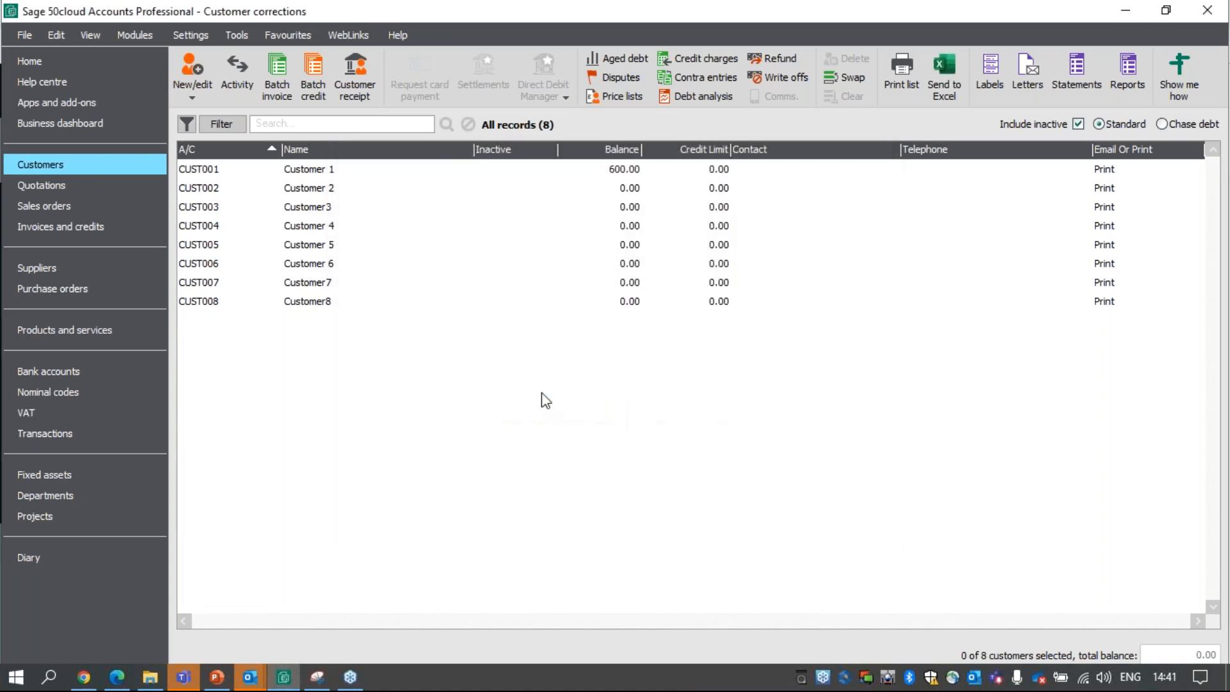
Review the transaction activity of bank account 1200 (Bank Current Account) and close its record.
left_click(87, 373)
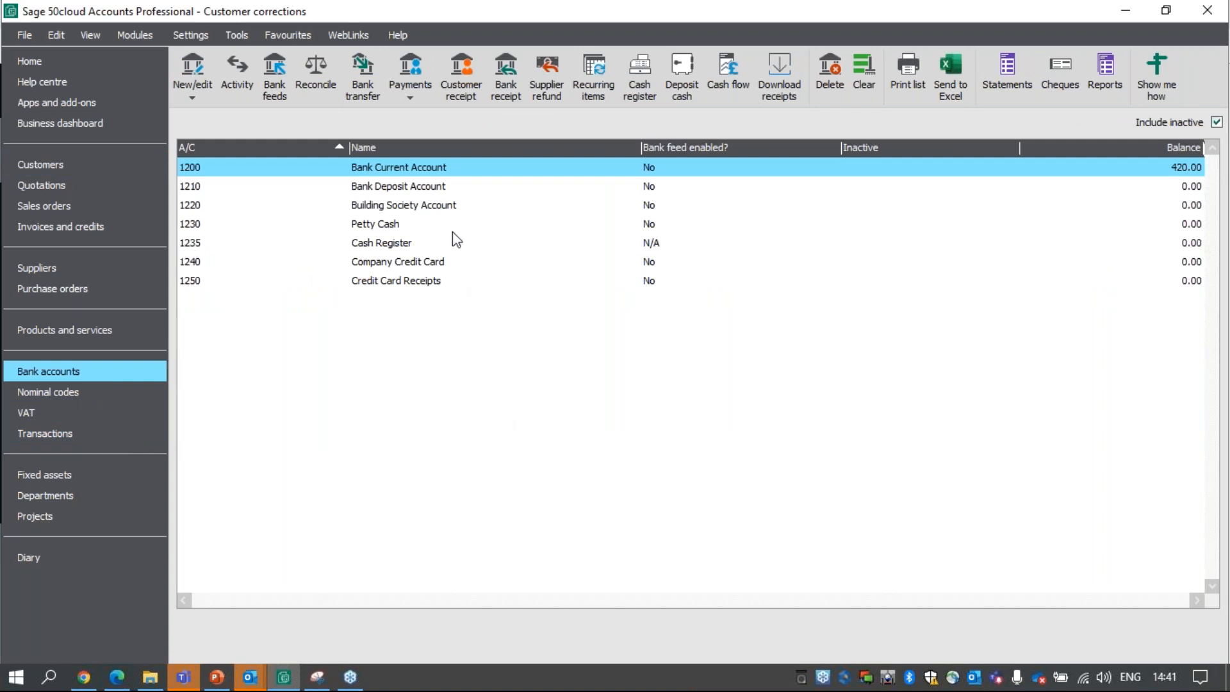
double_click(441, 171)
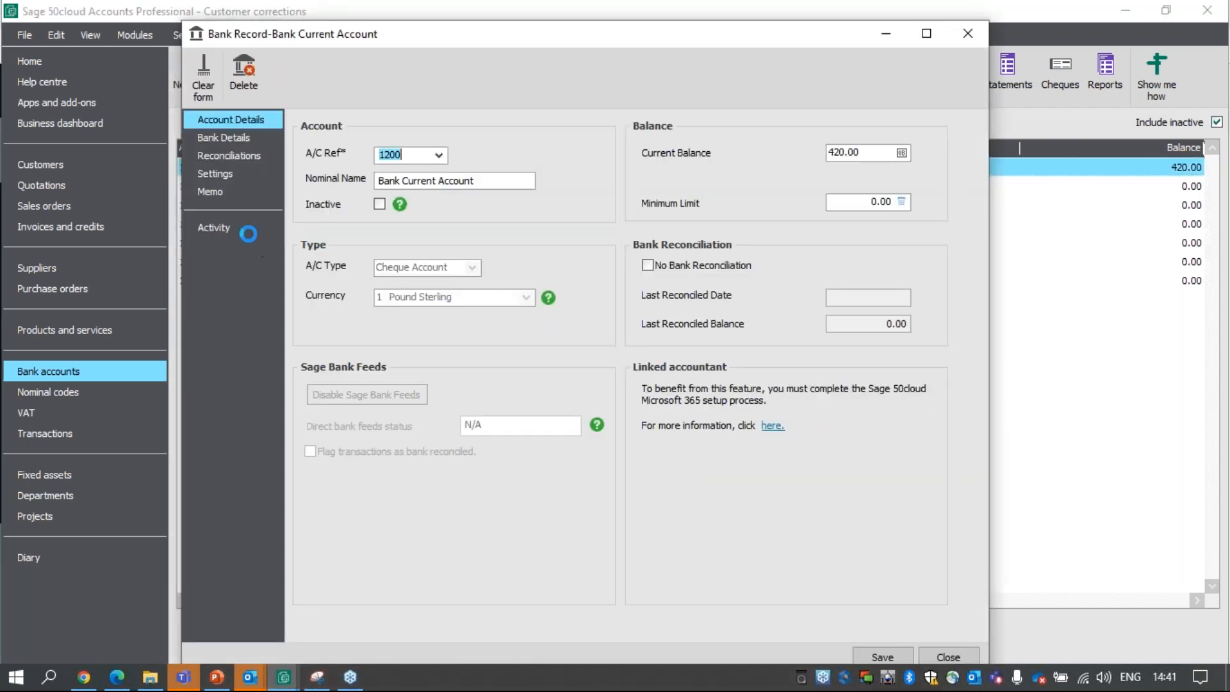
left_click(215, 228)
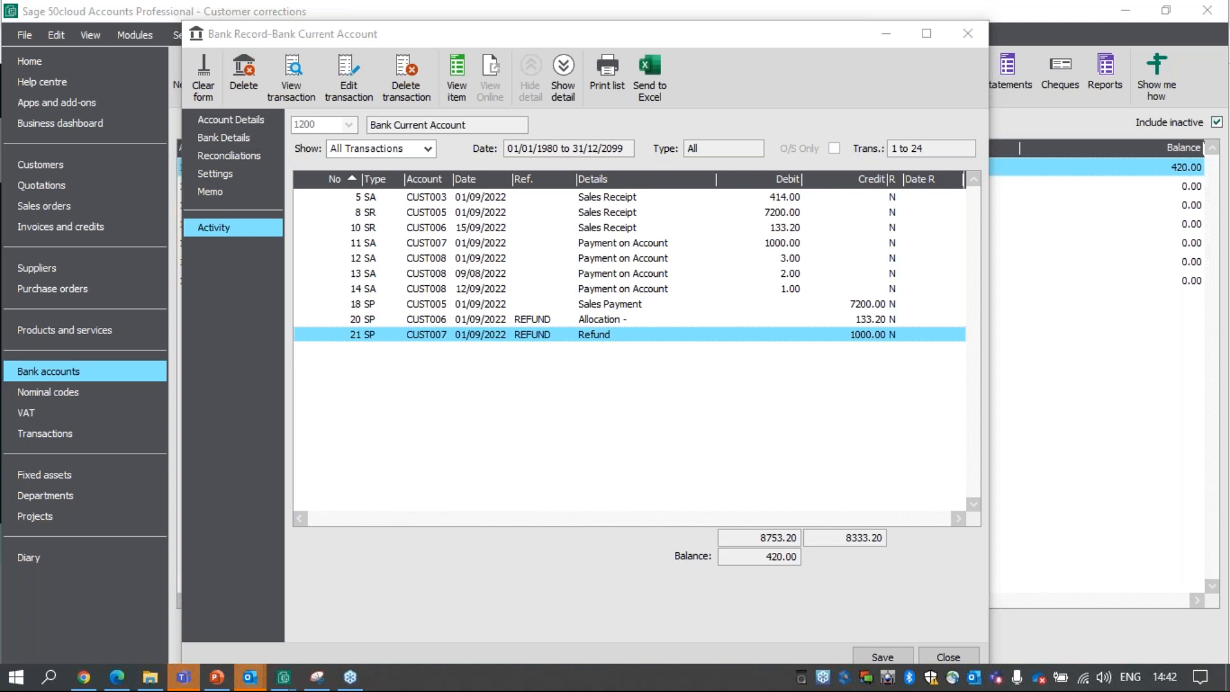
left_click(963, 32)
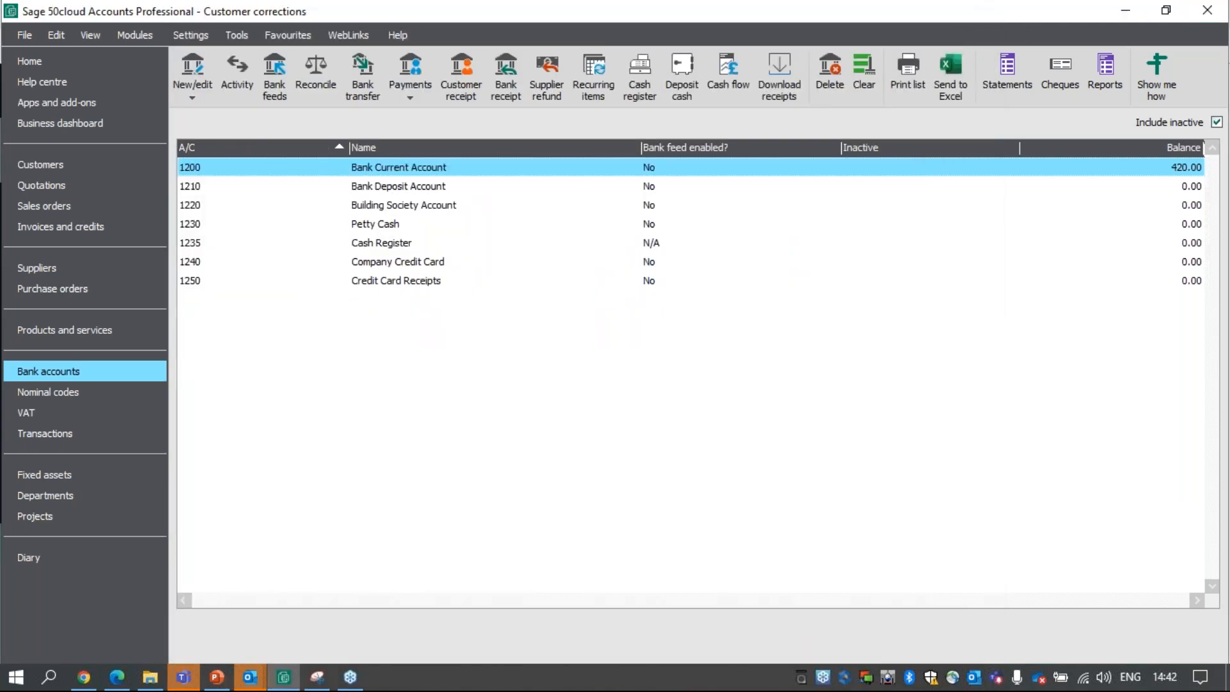